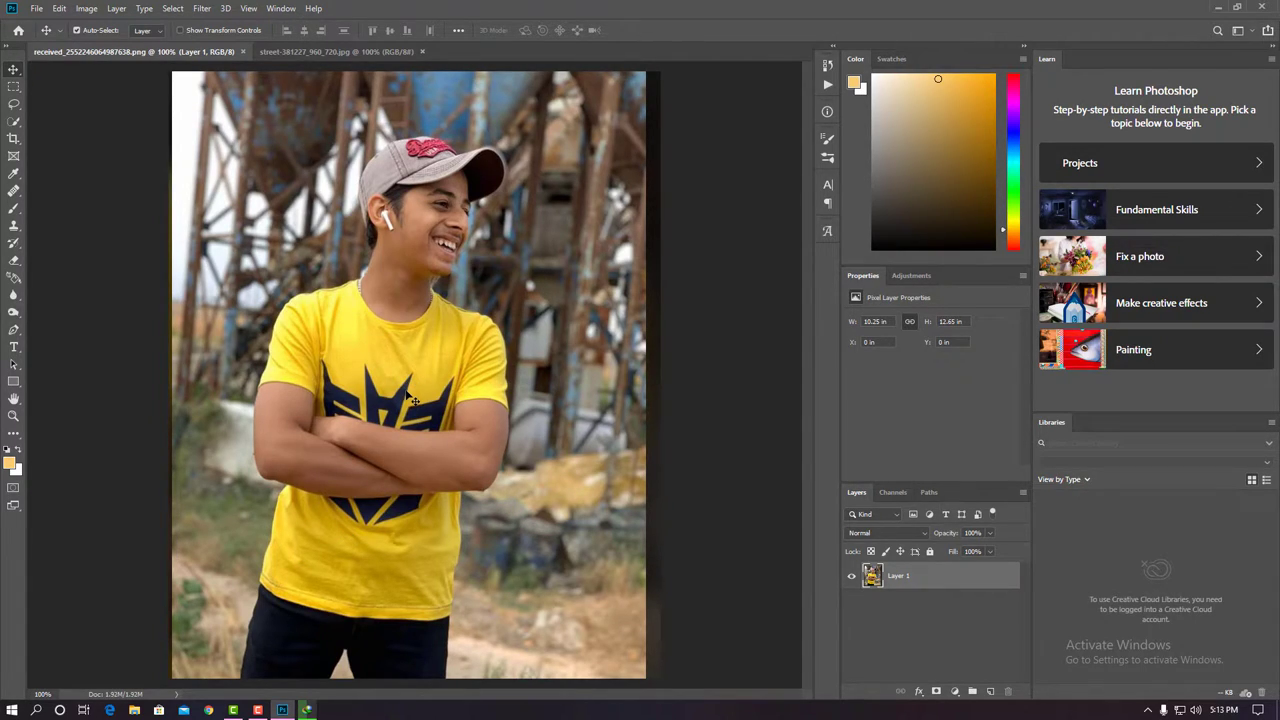
- Zoom to 200% on the boy's lower shirt and trousers and pick the Pen tool in Path mode
scroll(445, 435, up, 1)
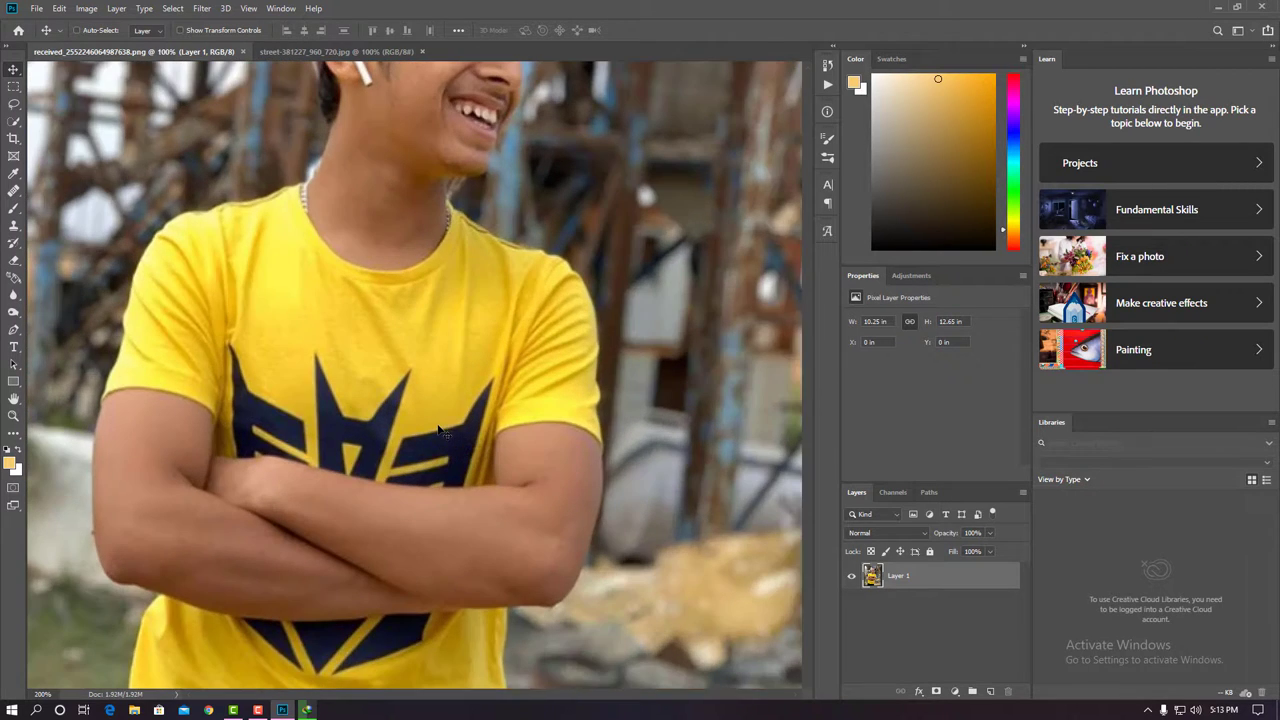
scroll(440, 432, up, 1)
scroll(438, 430, down, 1)
scroll(438, 430, down, 3)
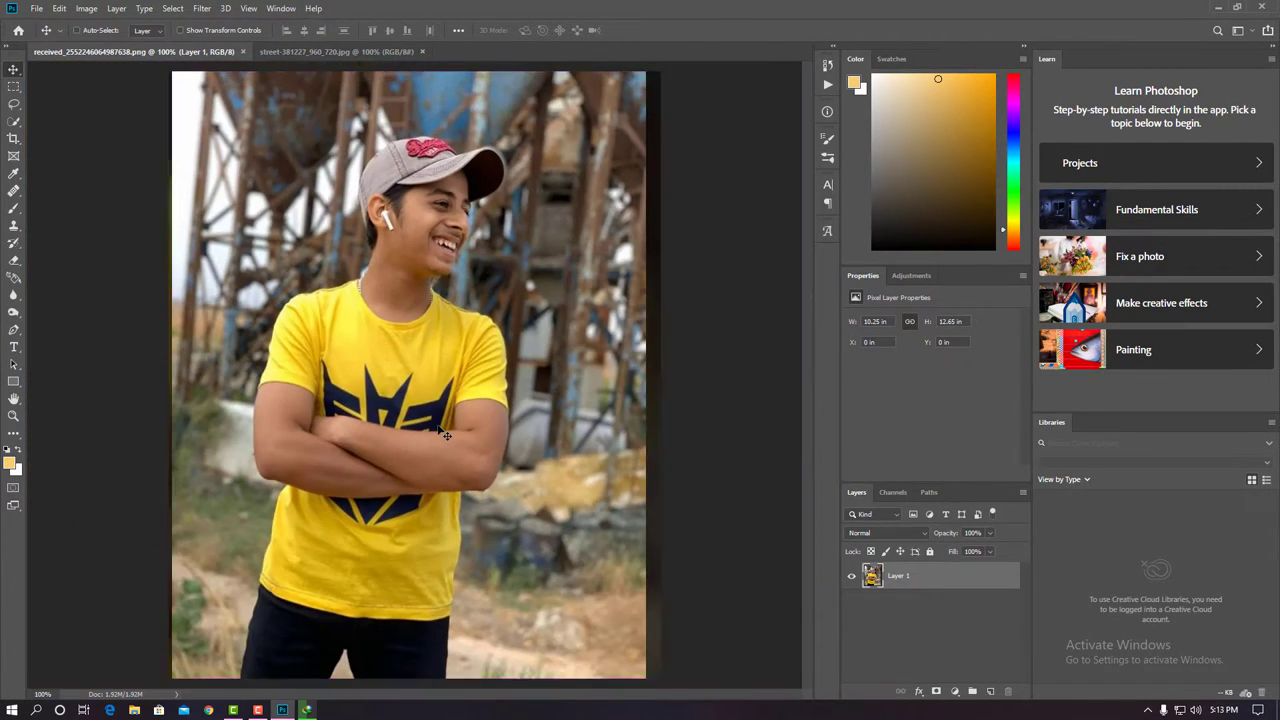
scroll(438, 430, down, 1)
scroll(438, 430, up, 1)
scroll(438, 430, up, 3)
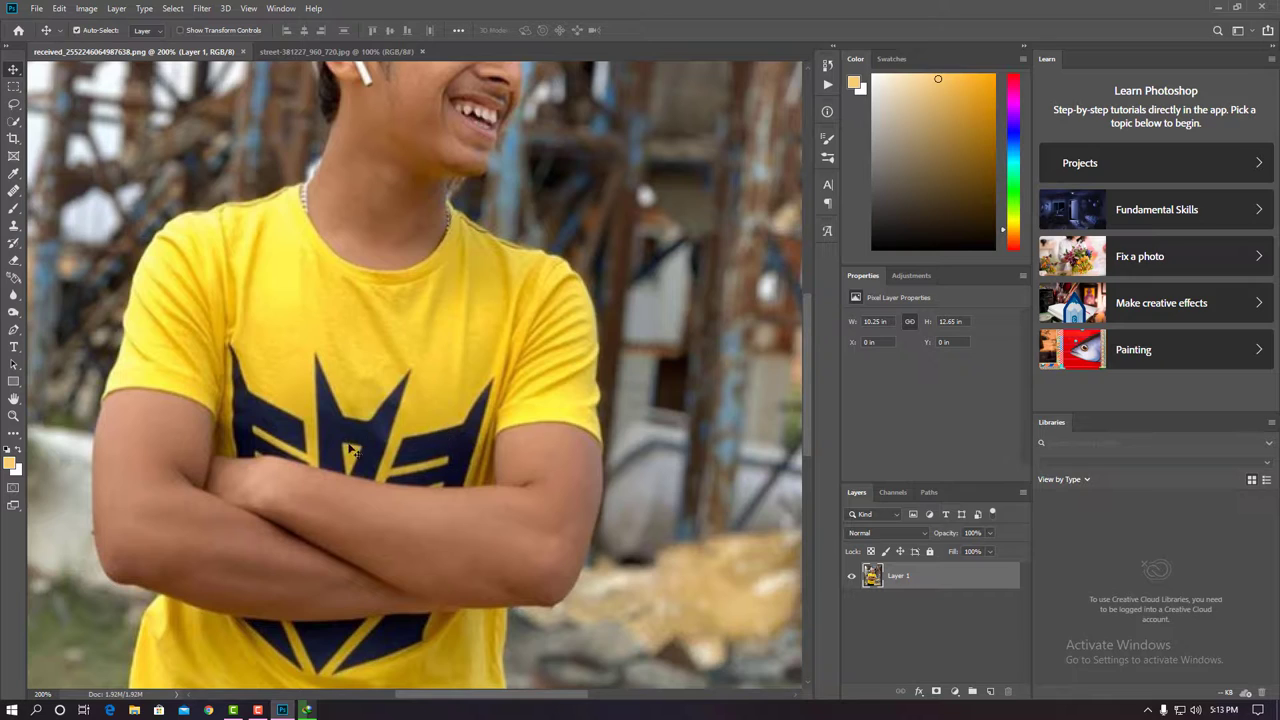
mouse_move(240, 534)
mouse_down()
mouse_move(459, 337)
mouse_move(401, 290)
mouse_up()
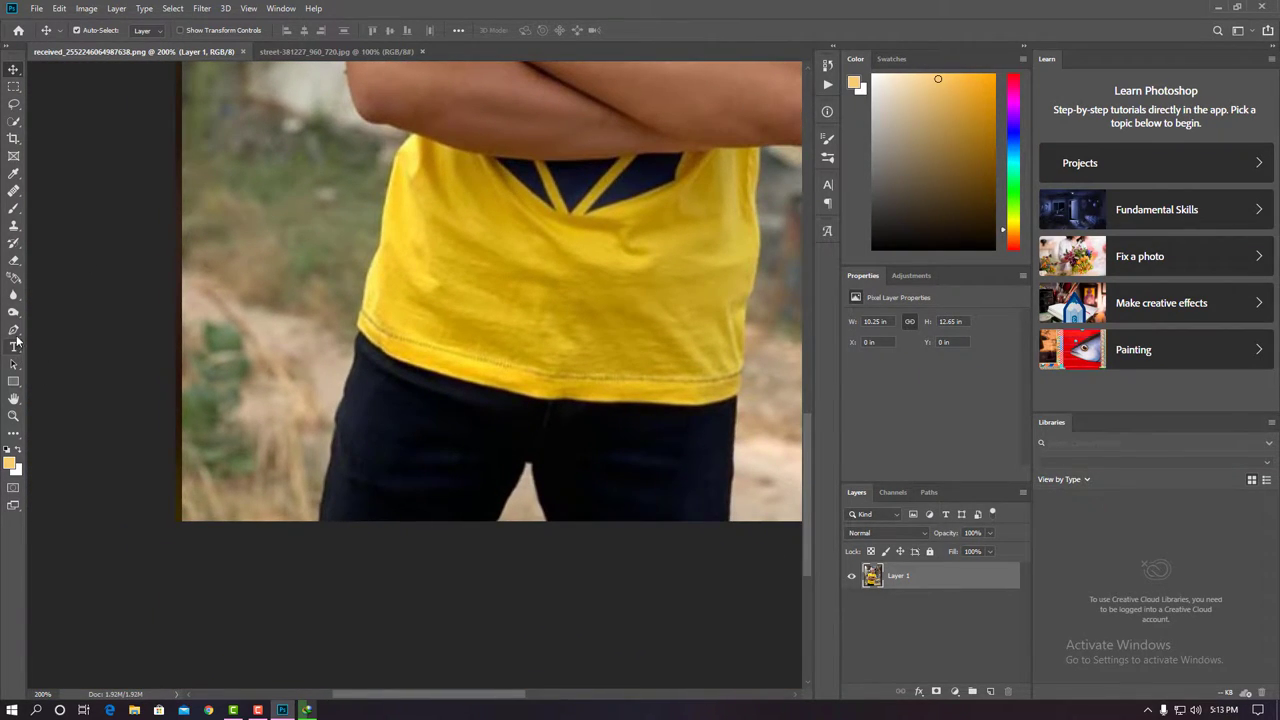
click(14, 330)
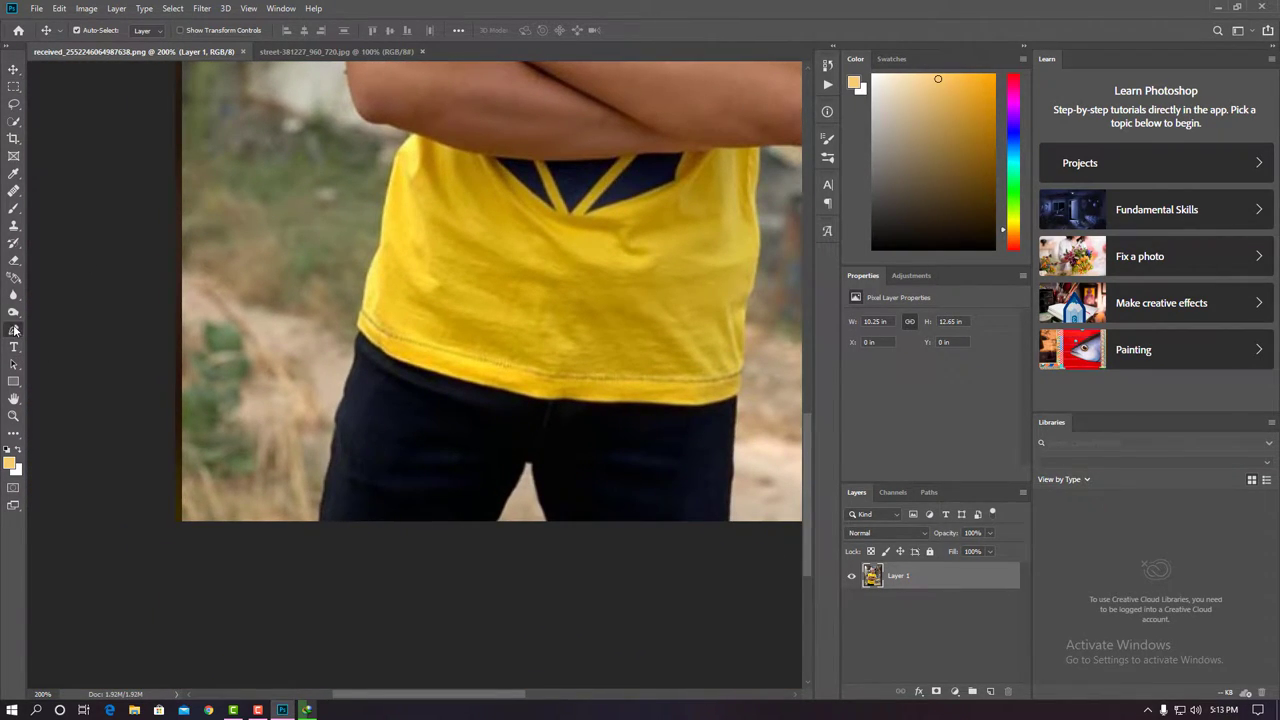
- Start the pen path at the trouser bottom and trace up the left side, over the cap, to the chin
click(320, 515)
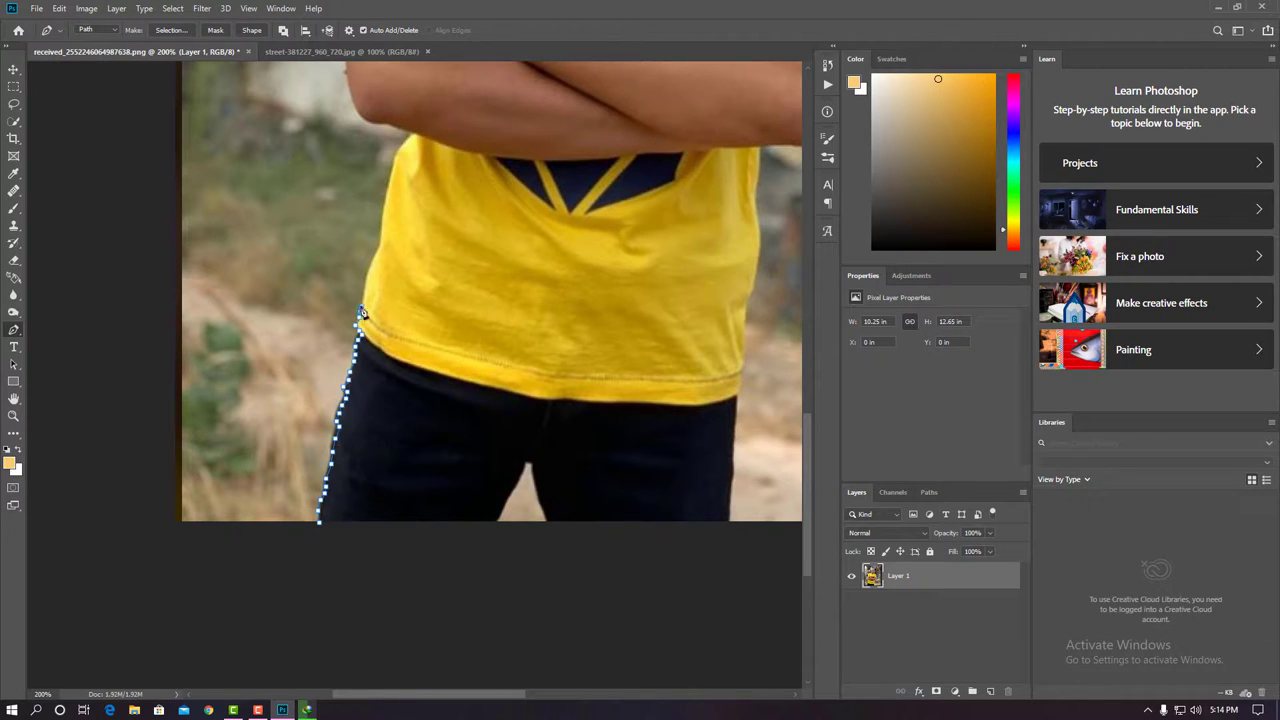
scroll(481, 350, up, 1)
scroll(481, 350, up, 2)
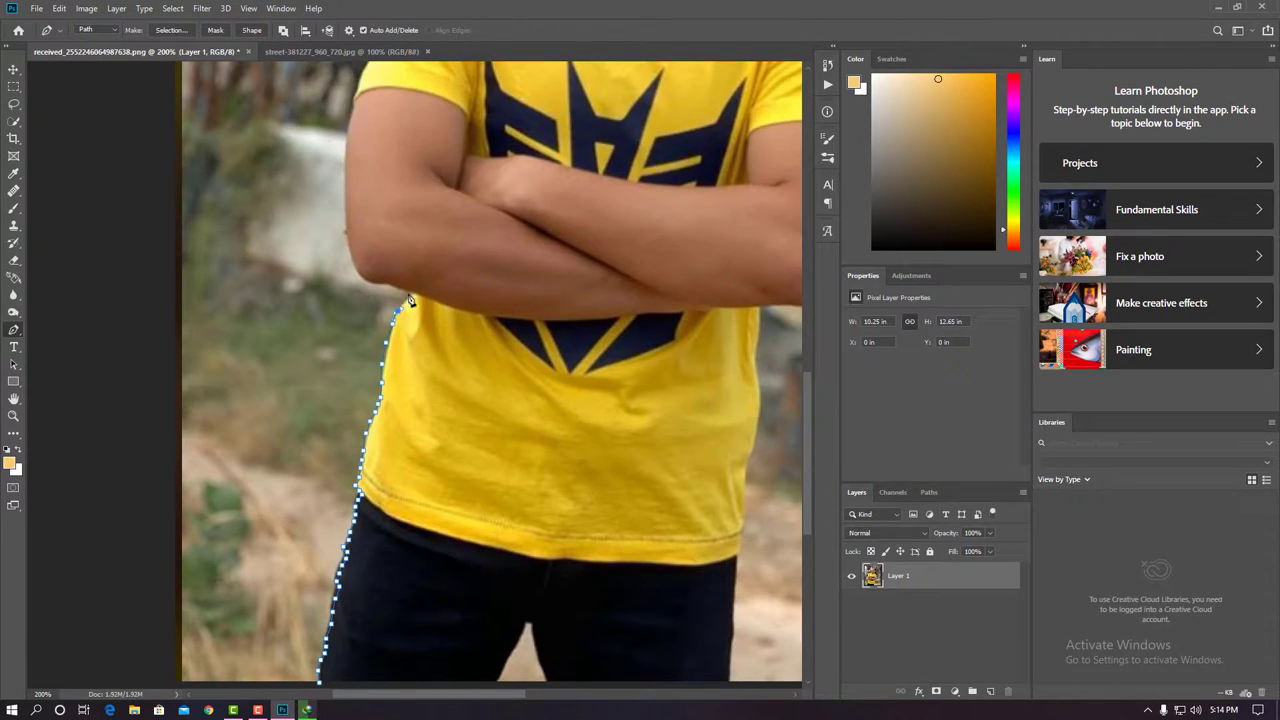
scroll(378, 290, up, 3)
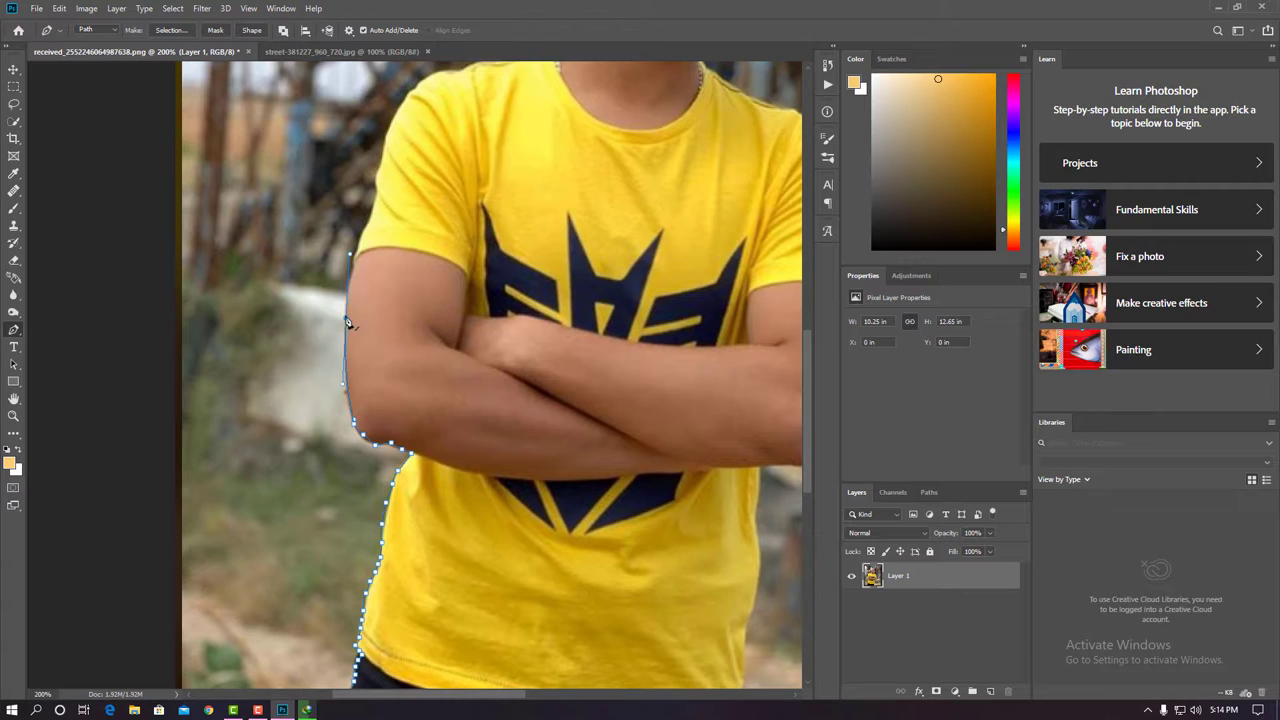
scroll(353, 282, up, 3)
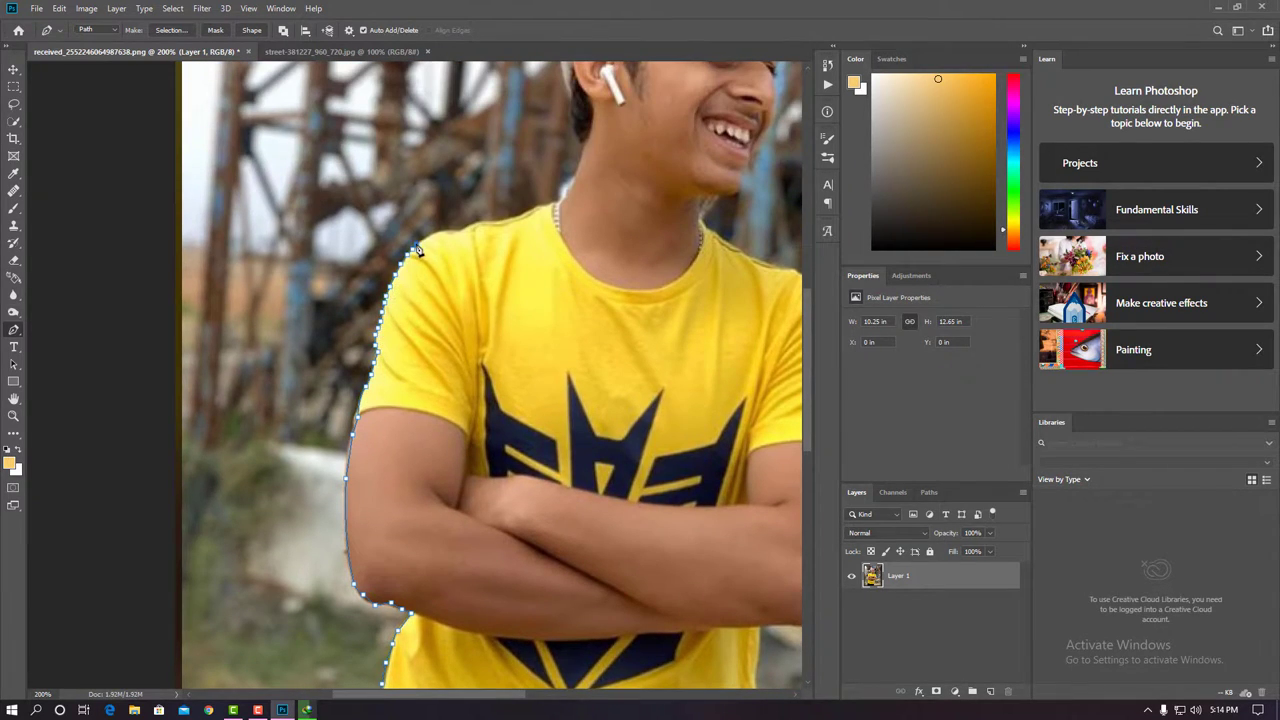
scroll(555, 212, up, 4)
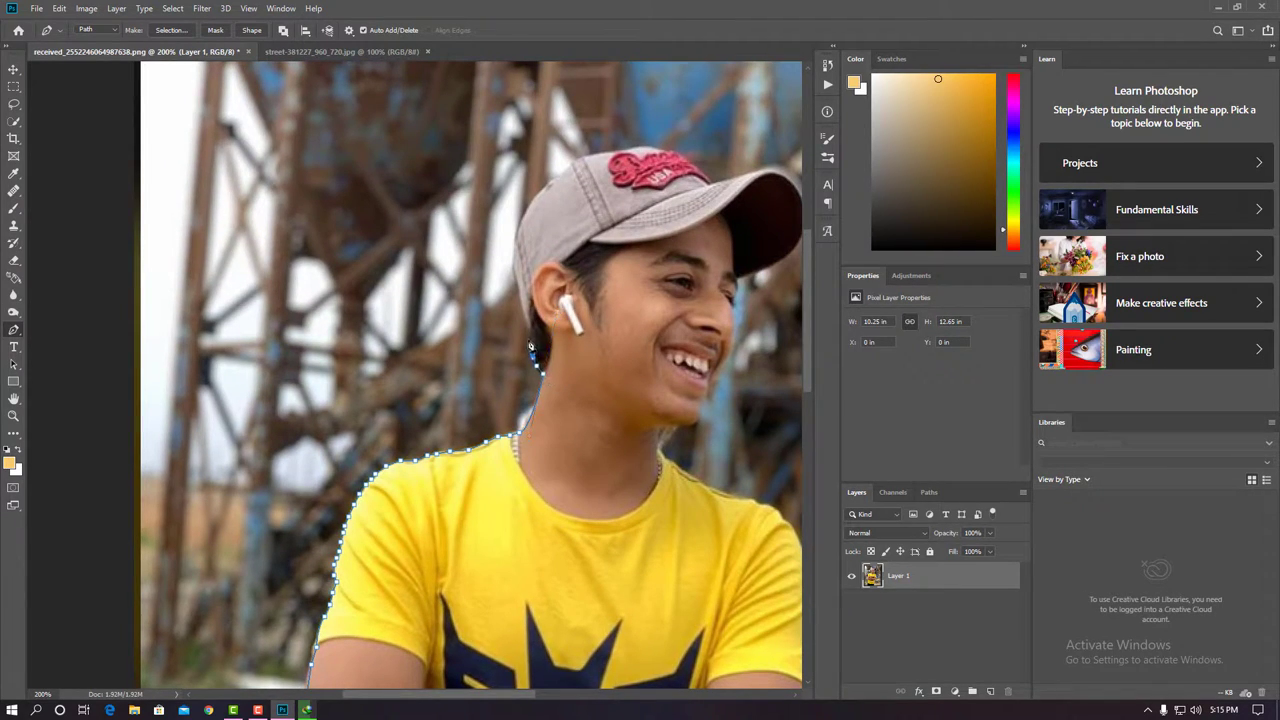
scroll(519, 289, up, 2)
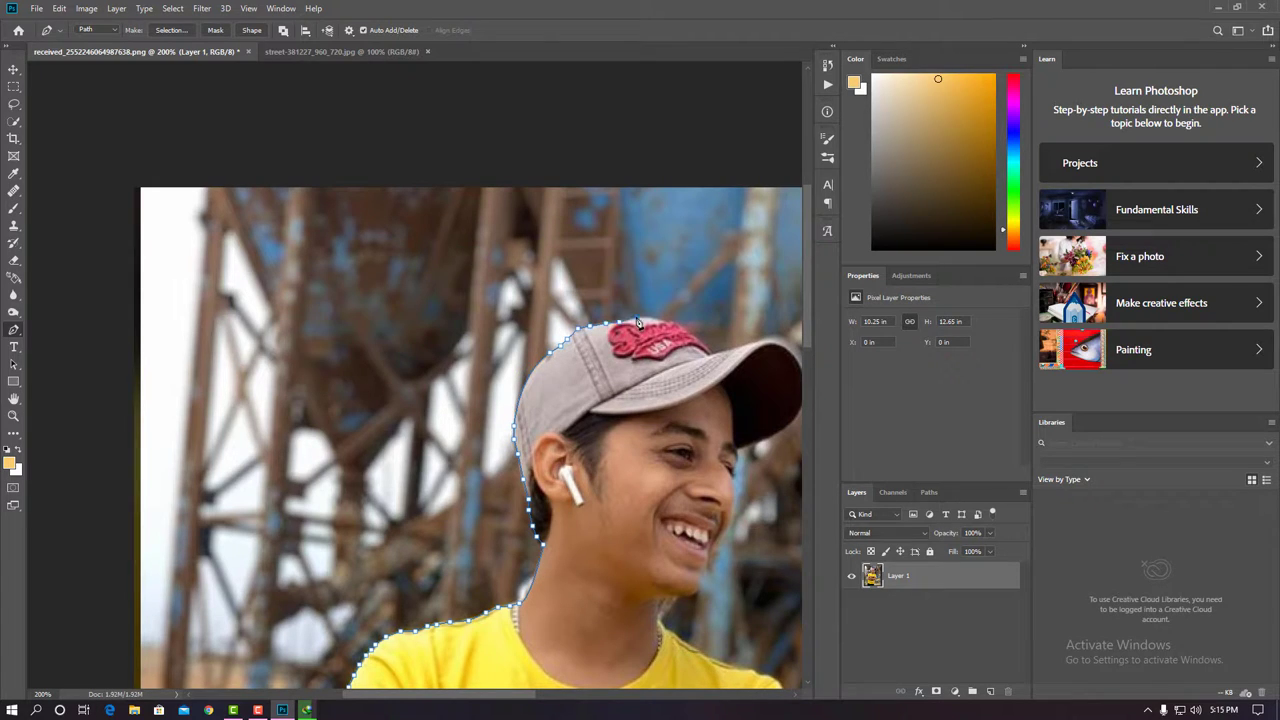
scroll(700, 340, up, 1)
scroll(760, 400, right, 3)
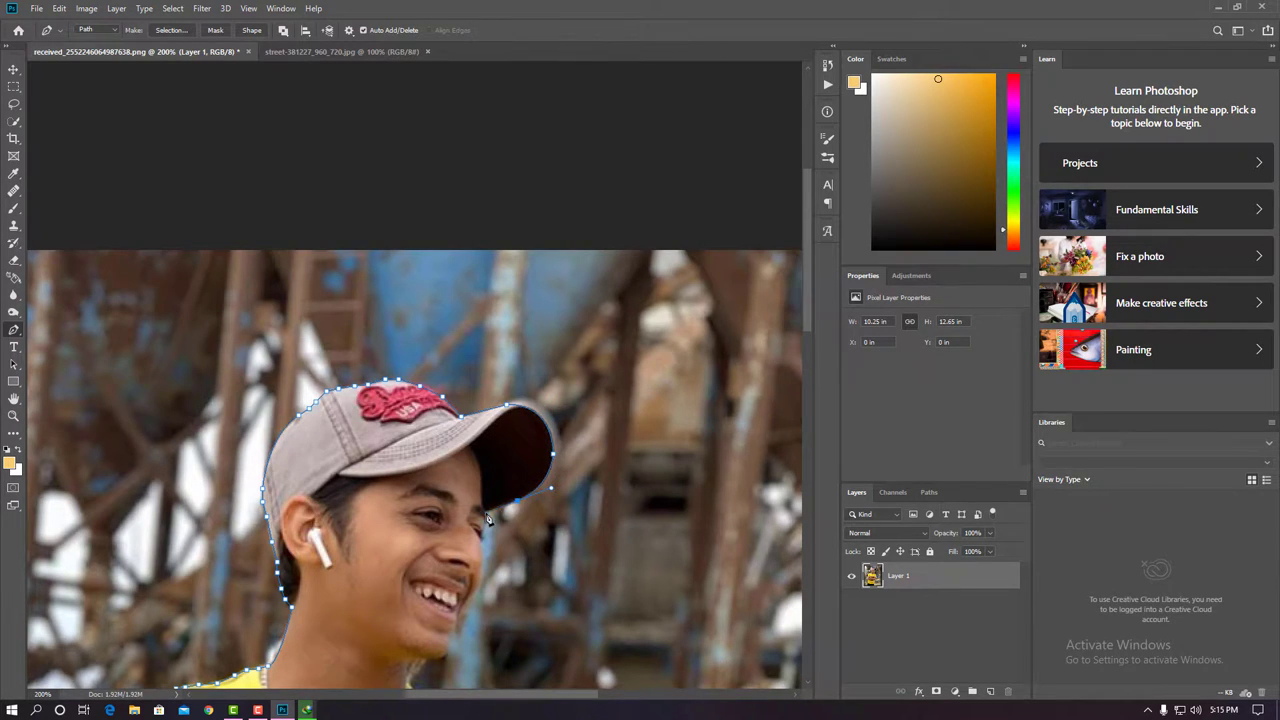
alt+scroll(489, 518, up, 1)
scroll(505, 525, down, 2)
scroll(510, 535, down, 1)
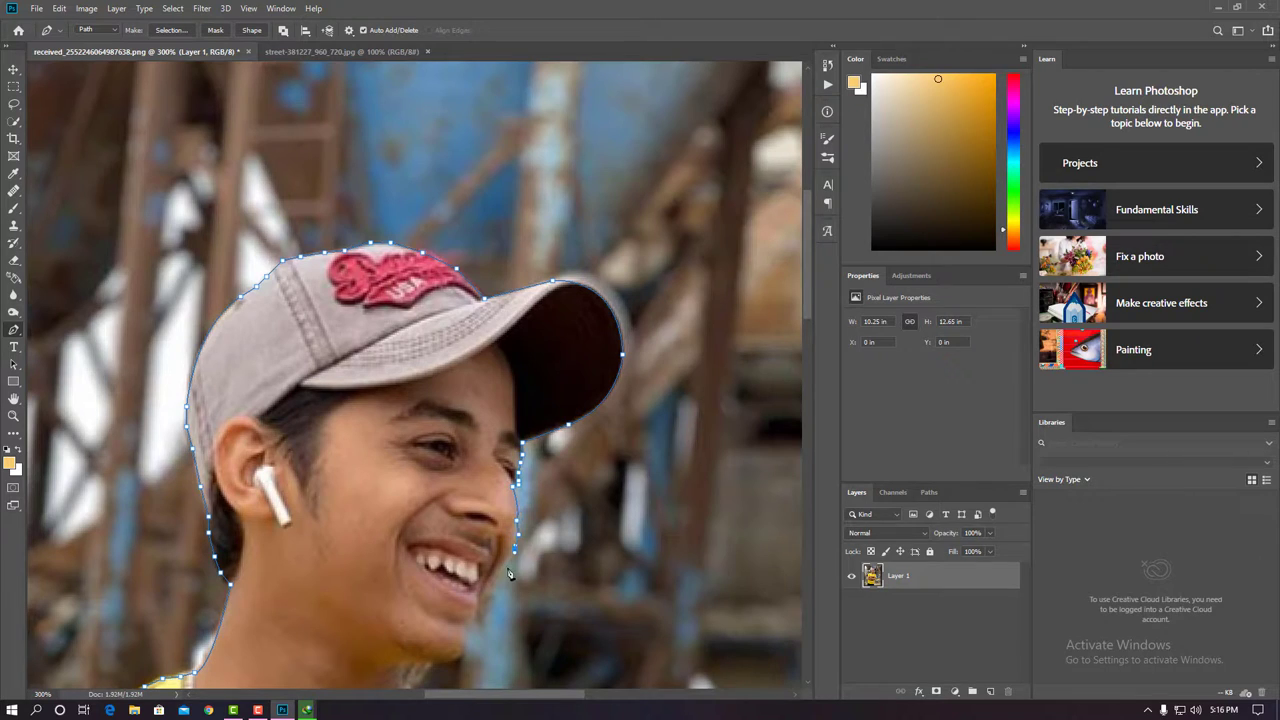
scroll(457, 665, down, 2)
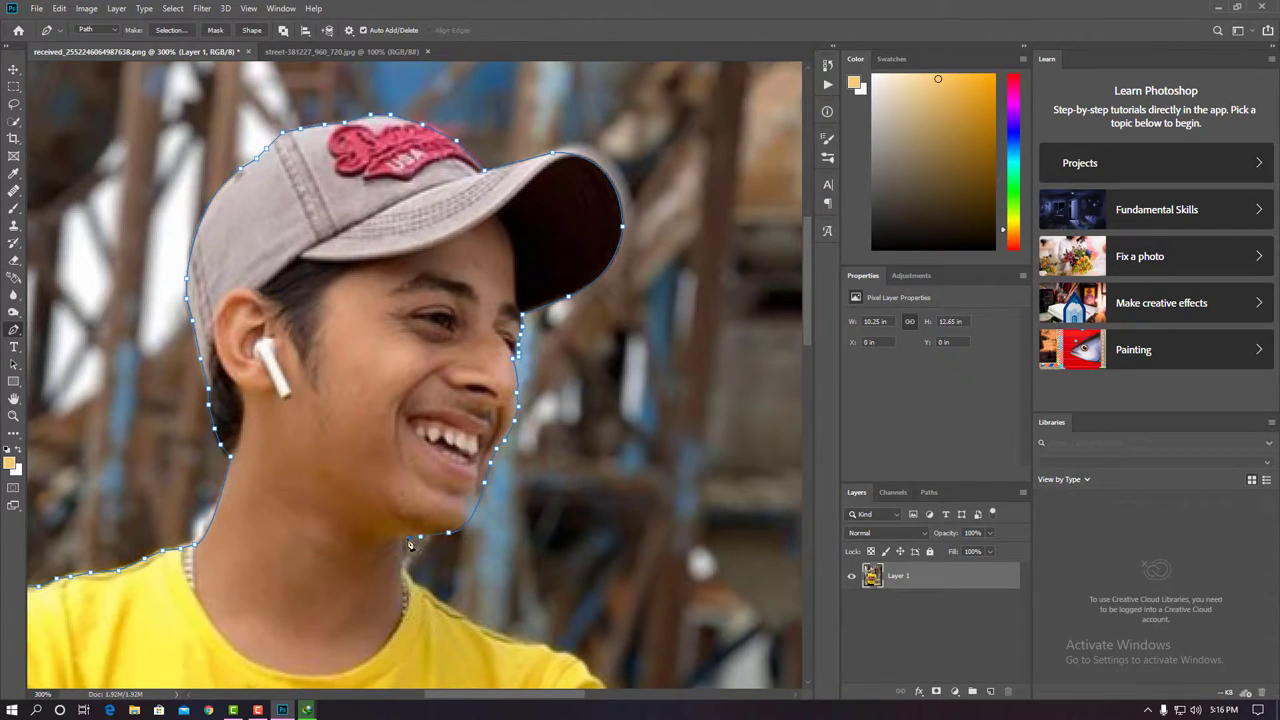
click(263, 711)
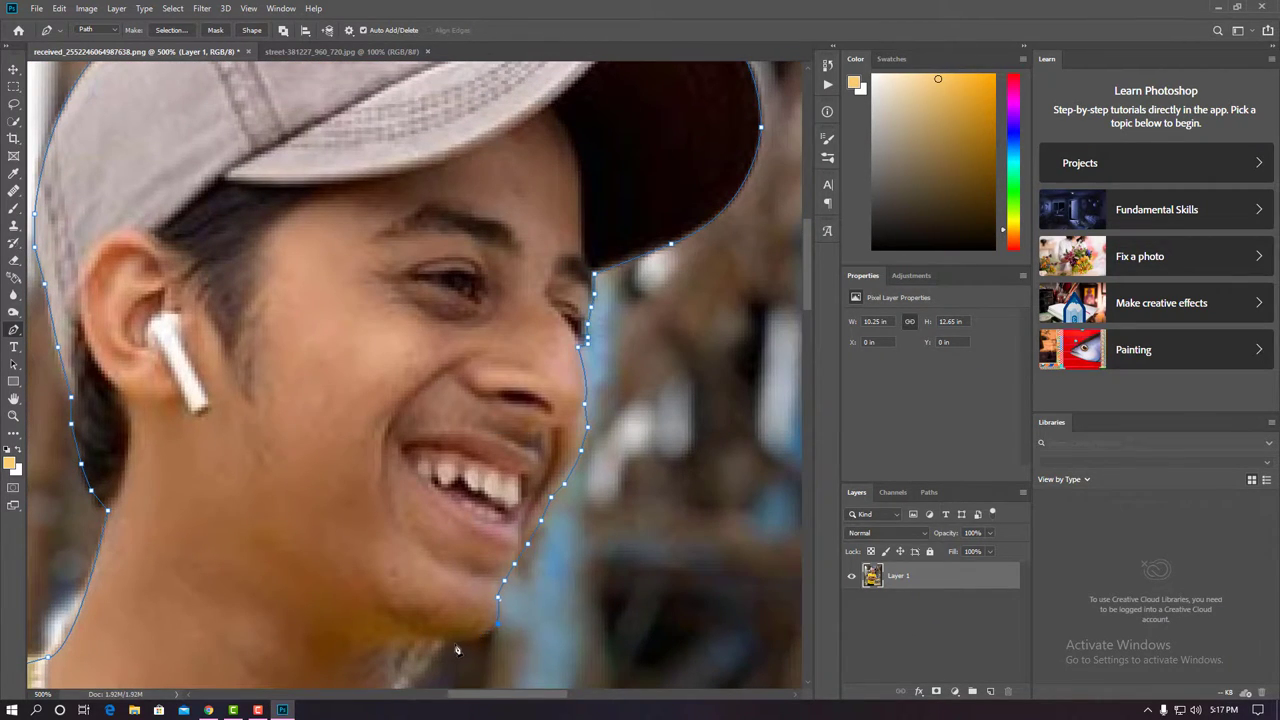
- Place a smooth point on the chin and anchor the path along the neck and right shoulder
drag(448, 645, 385, 645)
key(ctrl+minus)
key(ctrl+plus)
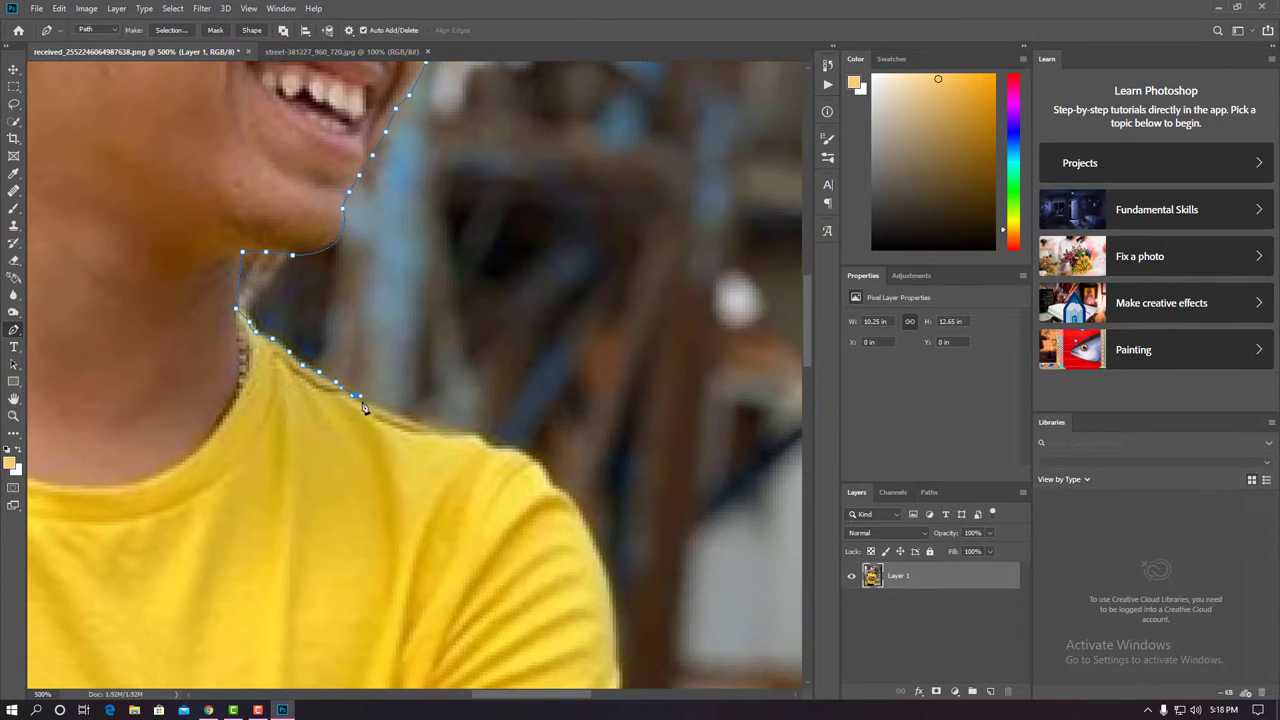
click(376, 418)
click(483, 435)
click(547, 472)
click(570, 497)
click(612, 578)
scroll(612, 578, down, 1)
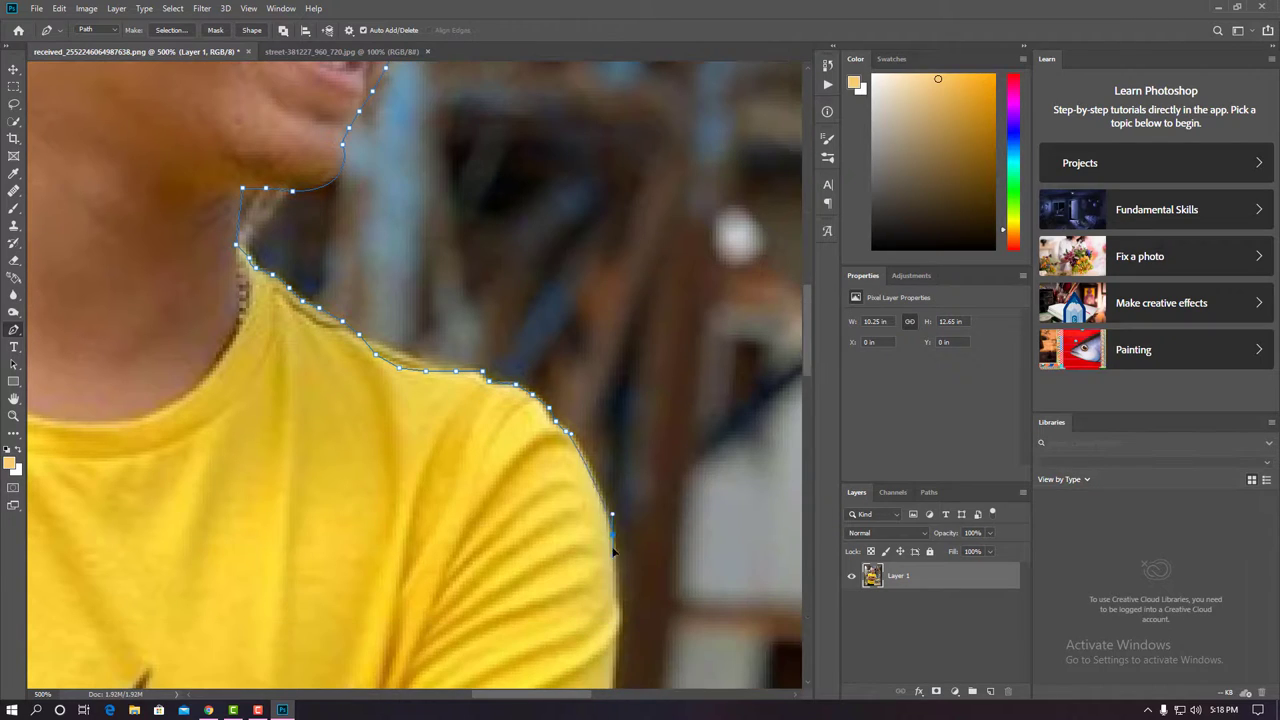
scroll(614, 600, down, 2)
- Continue the path with anchors down the sleeve and the outer arm edge
click(616, 476)
click(614, 516)
click(612, 551)
click(612, 571)
scroll(613, 578, down, 1)
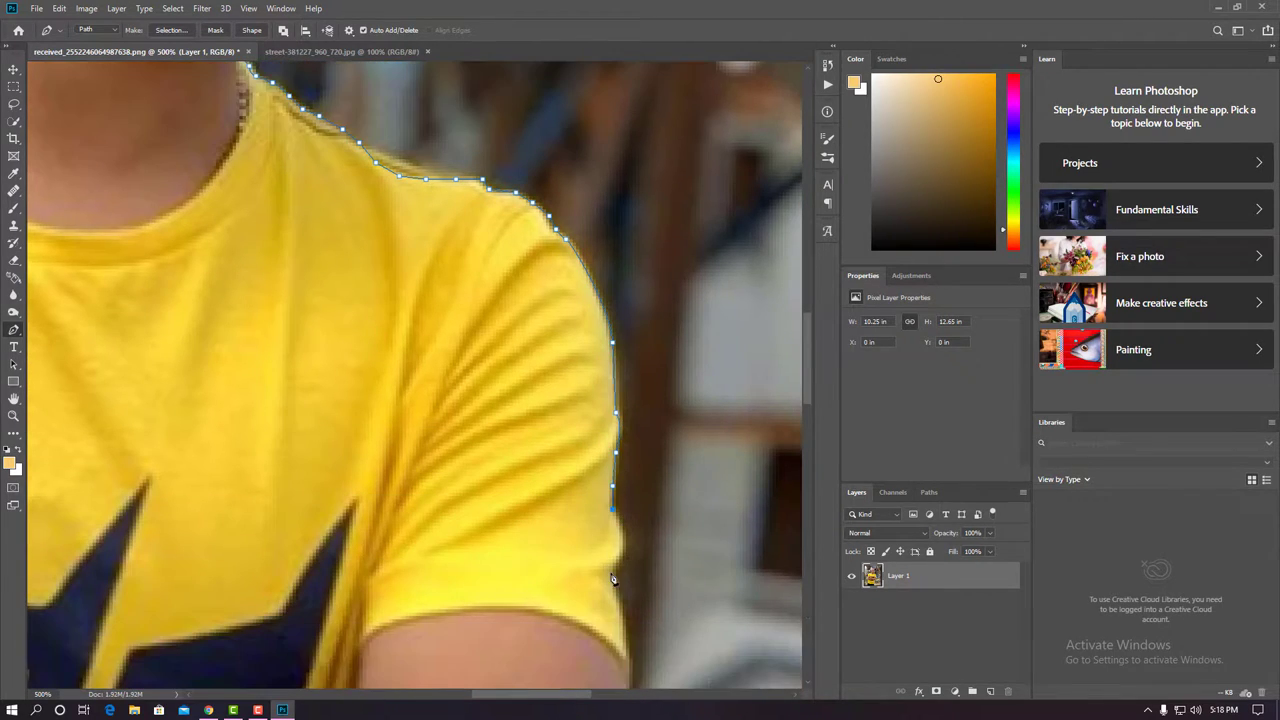
click(610, 564)
click(618, 592)
scroll(630, 632, down, 1)
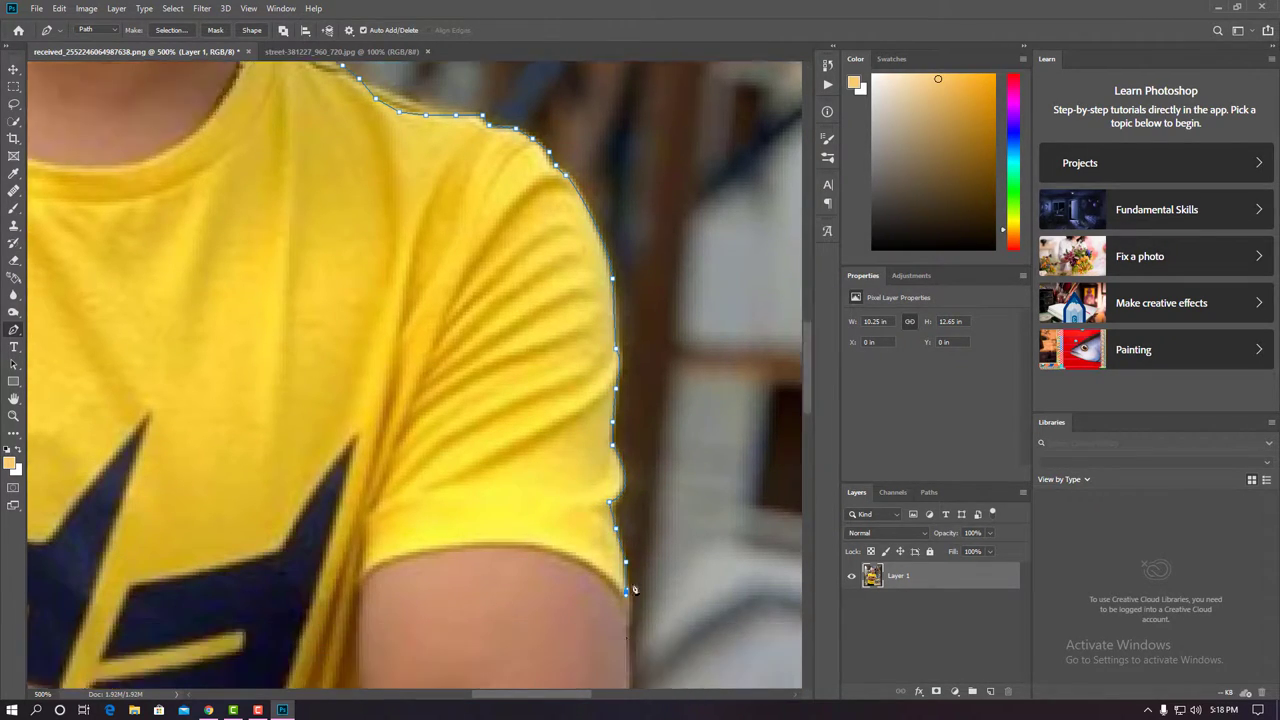
scroll(633, 590, down, 1)
click(629, 590)
scroll(629, 590, down, 1)
click(629, 579)
- Follow the elbow curve with anchors and run the path under the elbow
scroll(629, 579, down, 4)
click(603, 472)
click(576, 562)
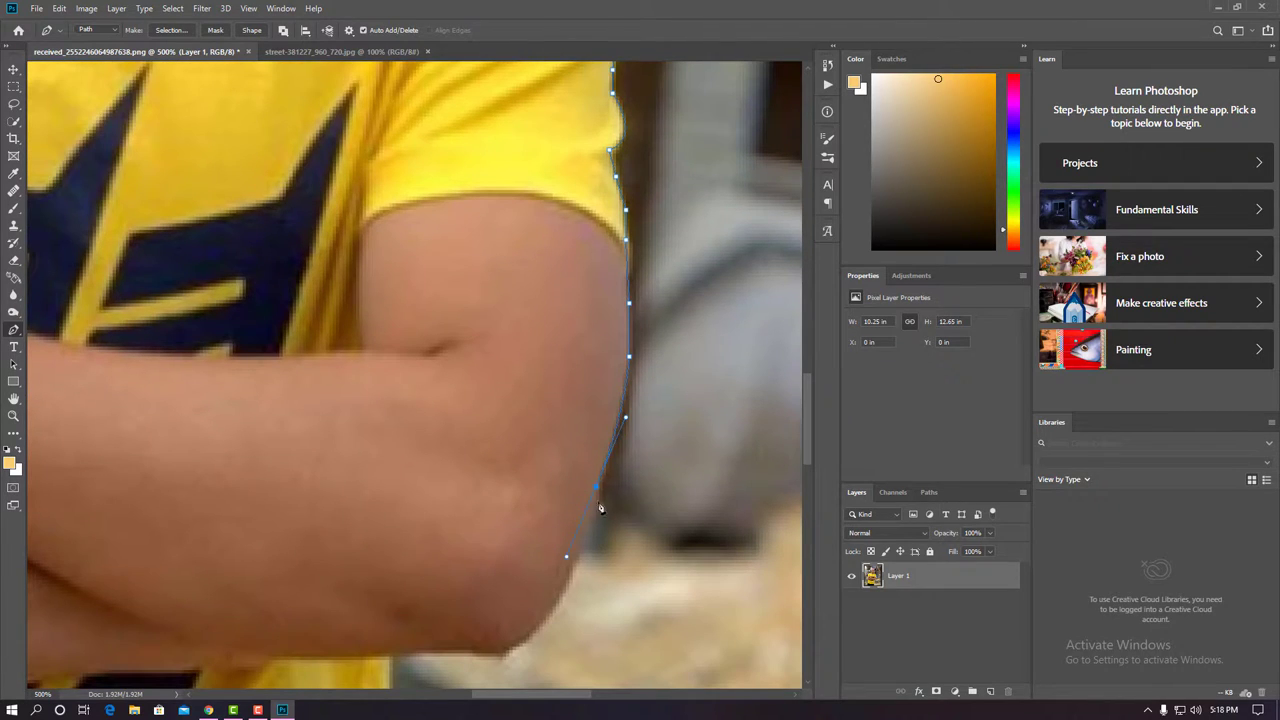
click(559, 593)
click(532, 633)
- Trace the path down the side of the shirt to its hem
scroll(532, 633, down, 1)
click(502, 588)
click(456, 588)
click(392, 591)
scroll(392, 591, down, 2)
click(386, 537)
click(379, 583)
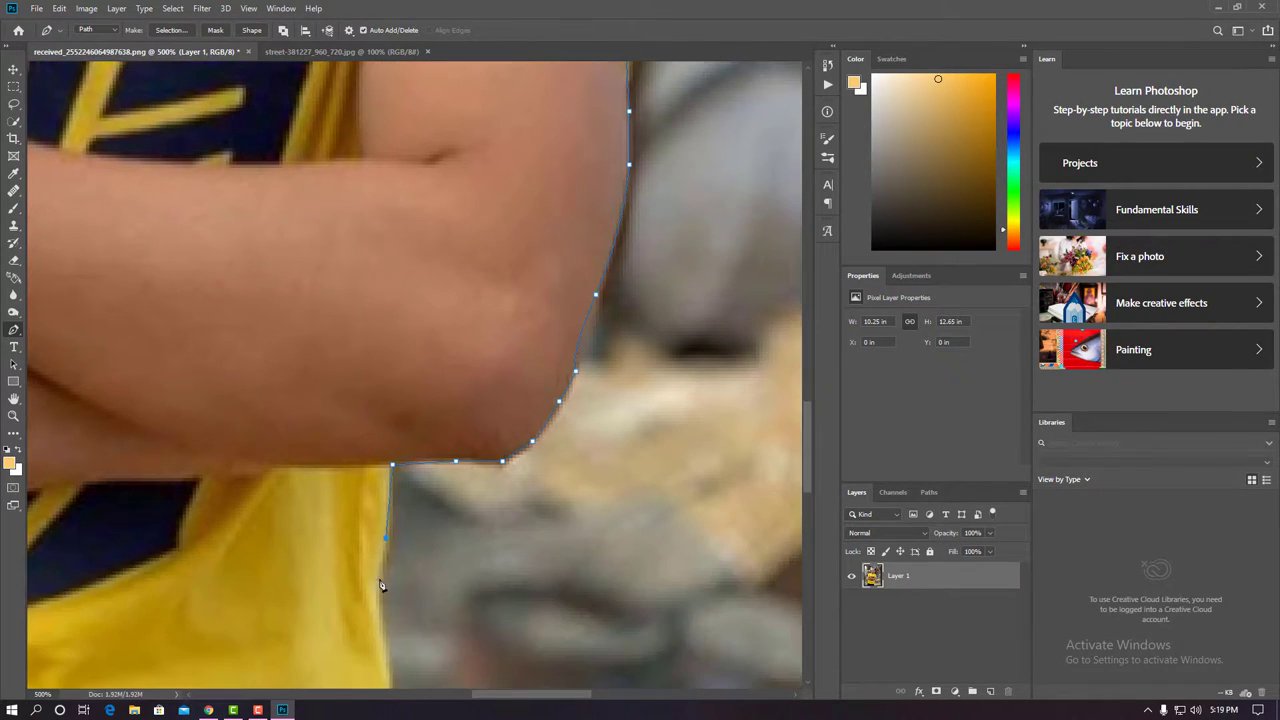
click(382, 624)
drag(372, 557, 341, 612)
click(352, 607)
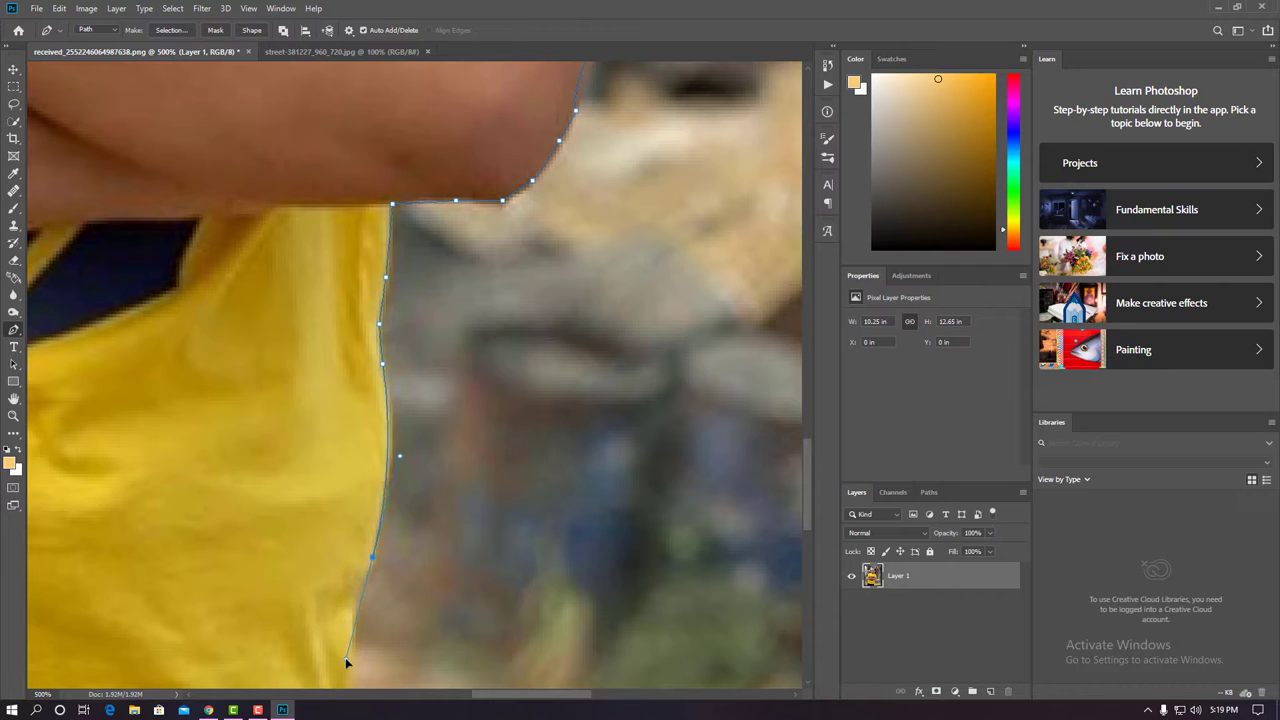
click(352, 636)
scroll(352, 636, down, 1)
click(352, 605)
scroll(345, 671, down, 1)
click(342, 573)
scroll(342, 596, down, 3)
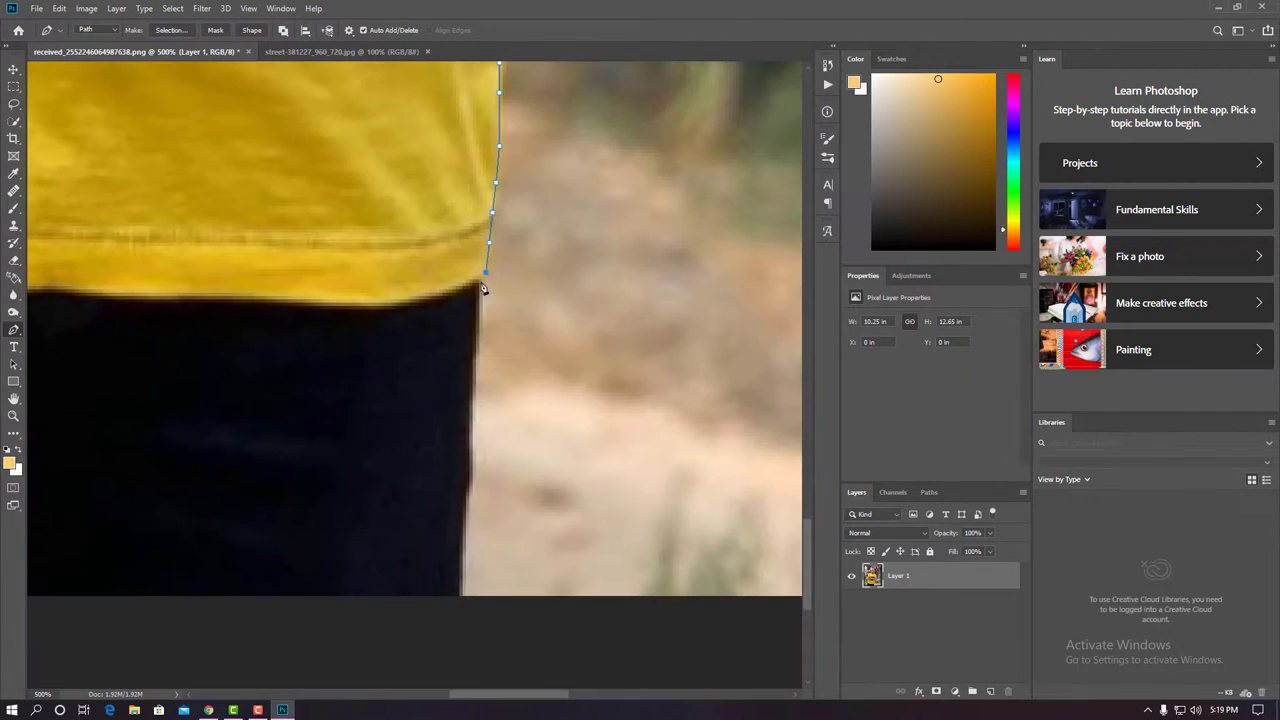
scroll(371, 580, down, 1)
- Route the path around the gap between the legs and close it along the photo's bottom edge
click(373, 447)
click(343, 368)
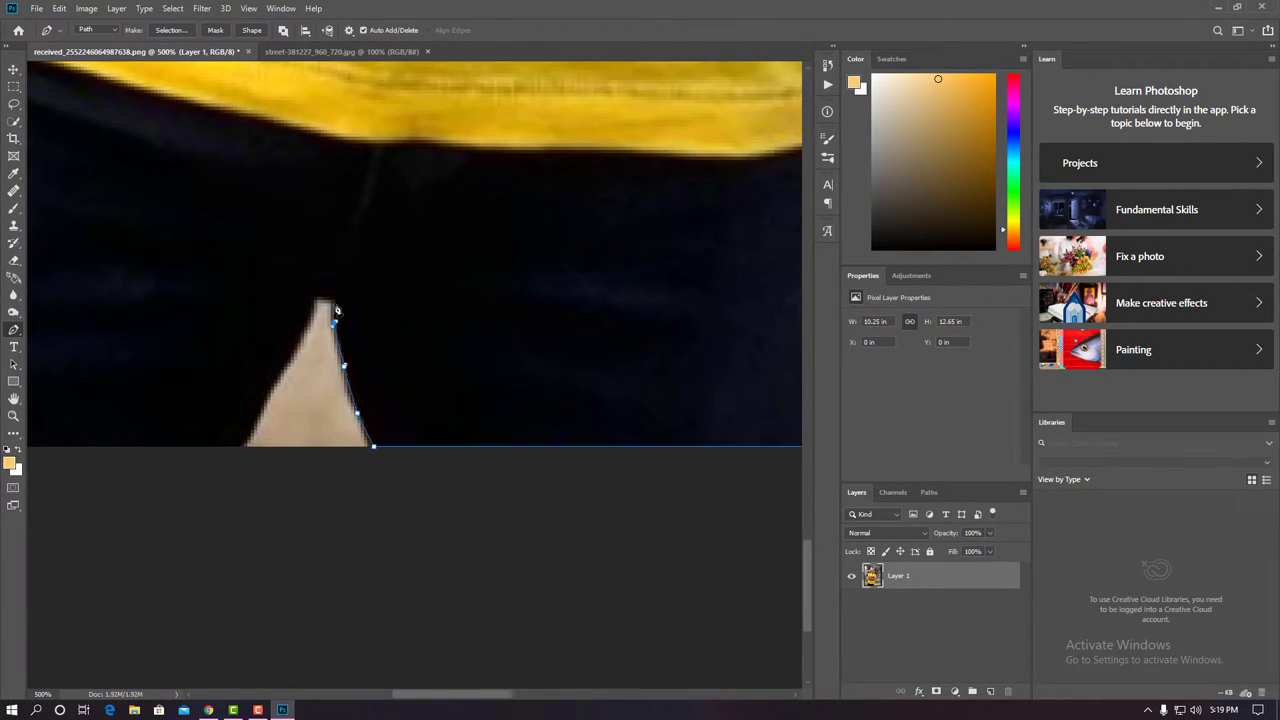
click(314, 301)
click(270, 388)
click(237, 444)
scroll(443, 466, left, 3)
click(172, 444)
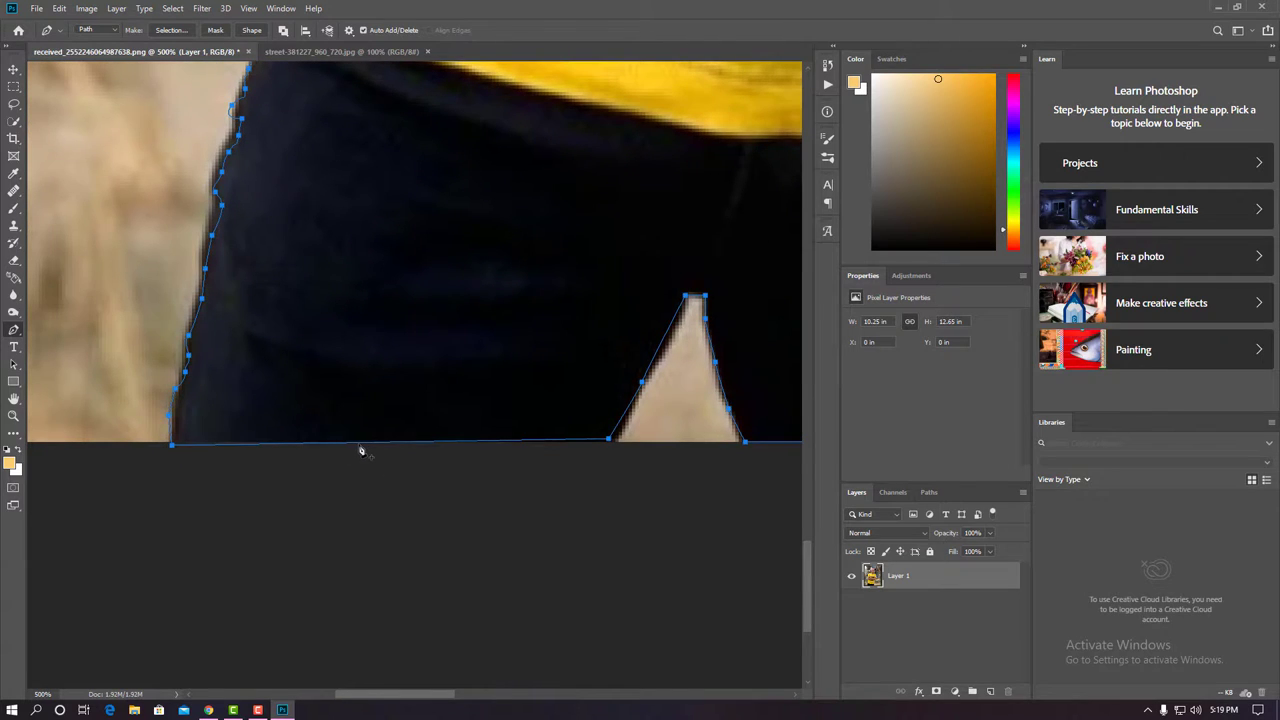
scroll(360, 447, down, 1)
scroll(362, 445, down, 1)
- Load the boy's path as a selection and add a layer mask hiding the construction-site background
scroll(364, 442, down, 2)
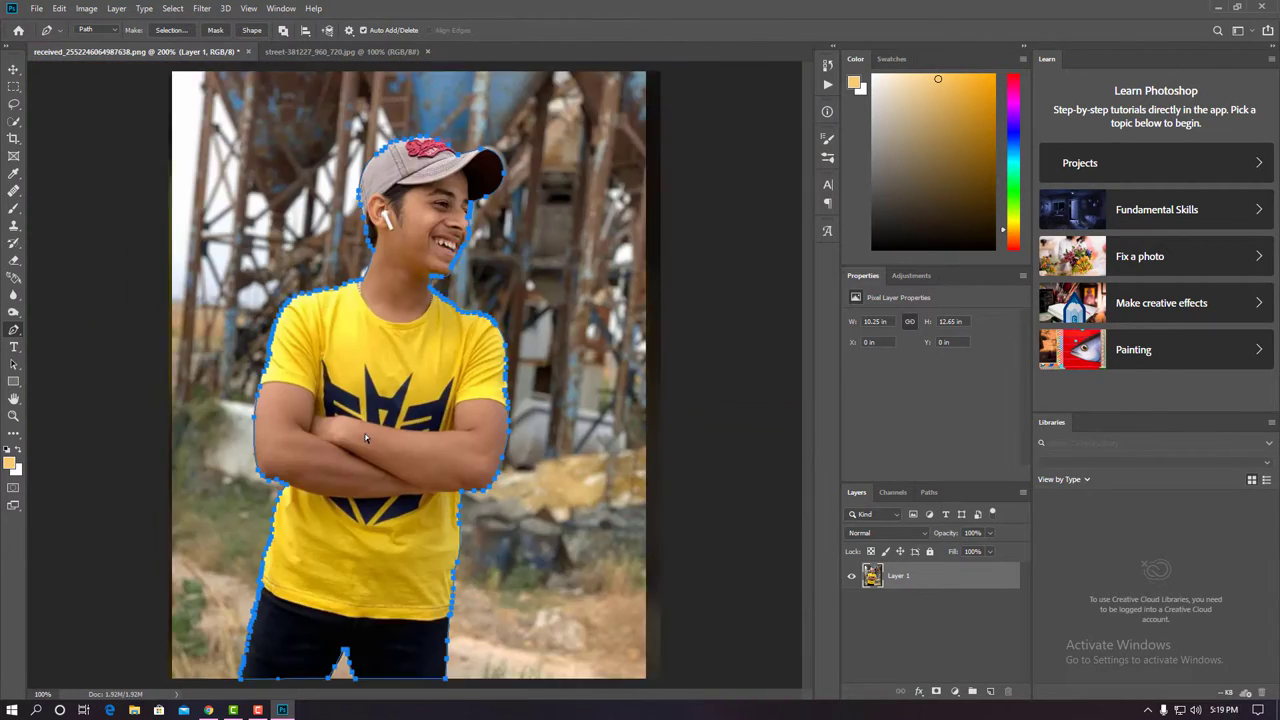
scroll(366, 438, down, 1)
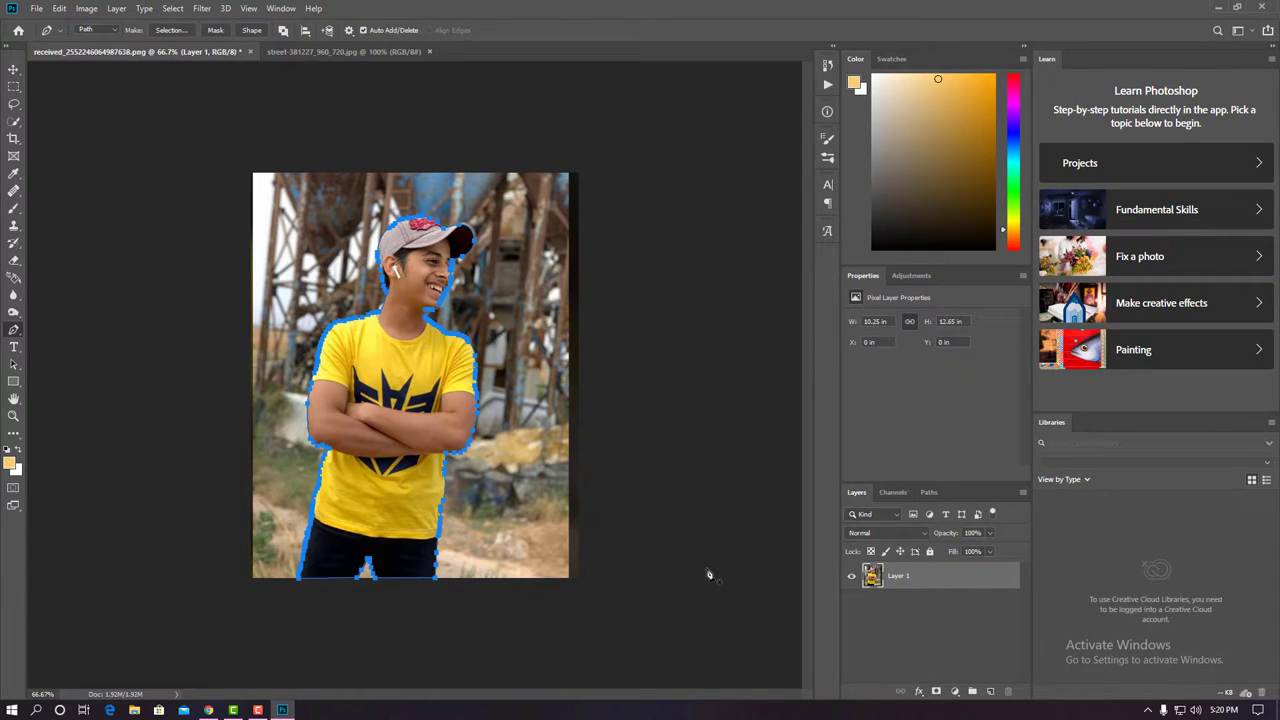
key(ctrl+Return)
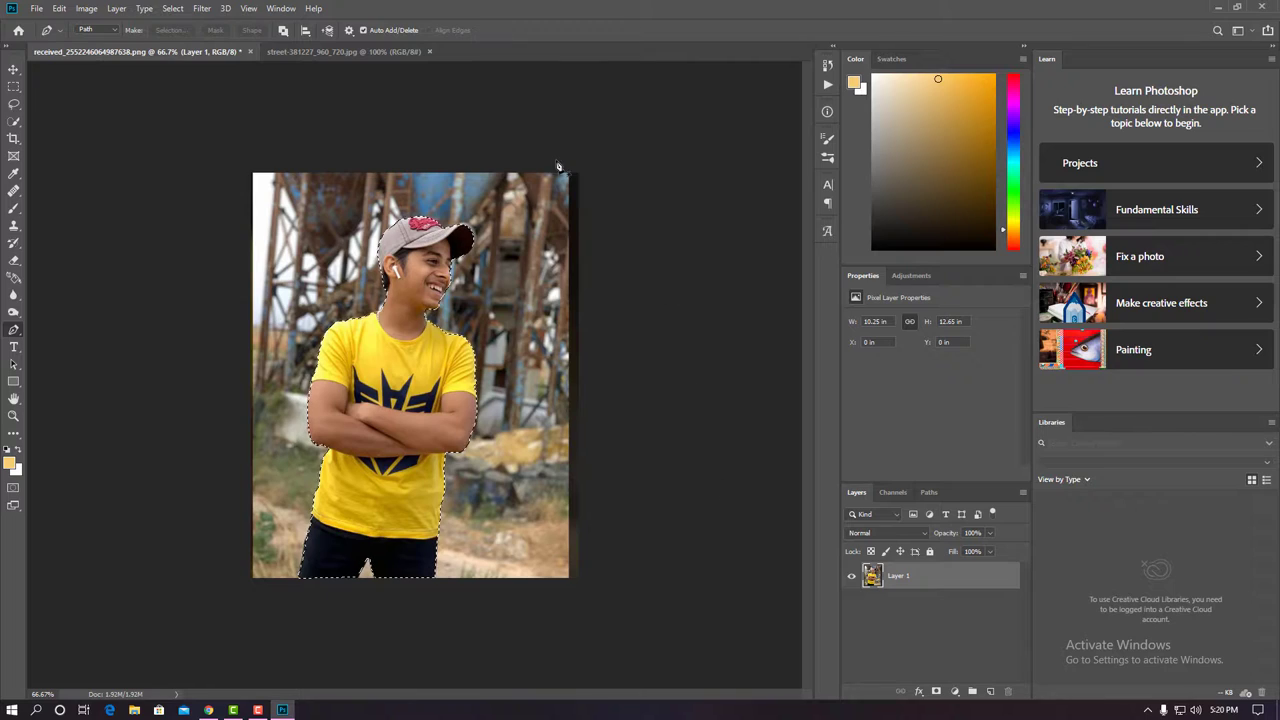
key(v)
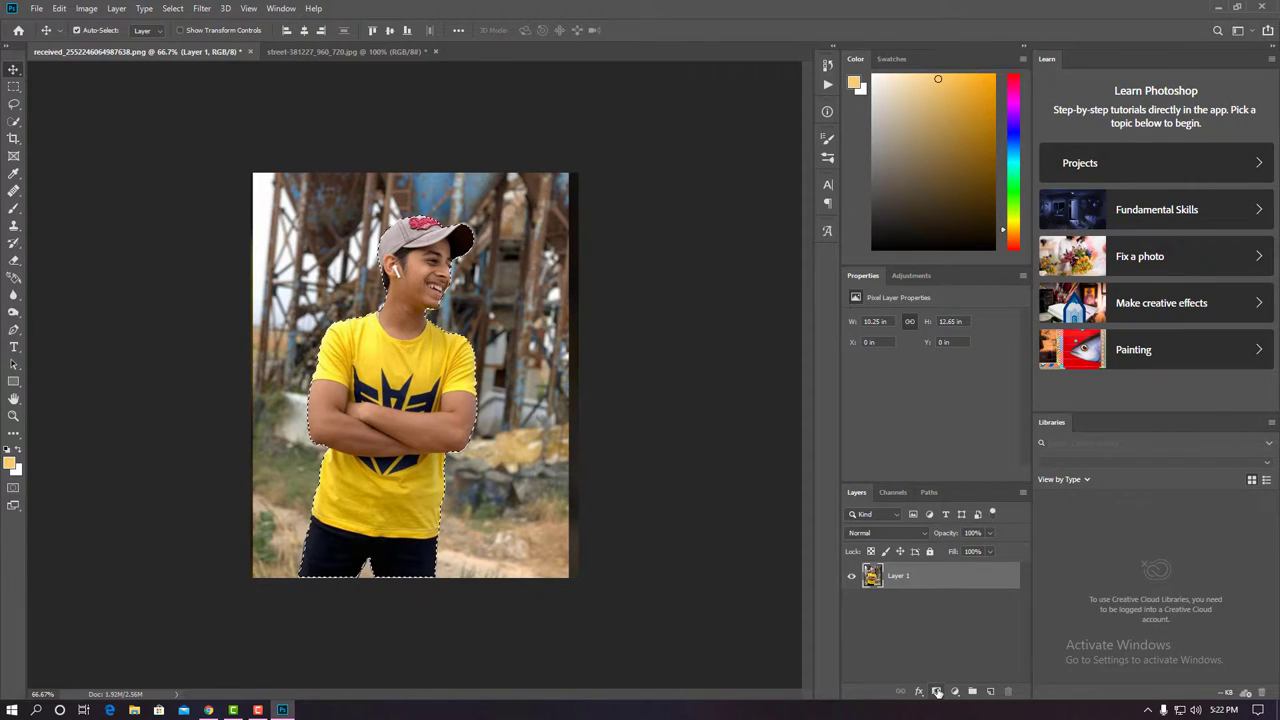
click(937, 691)
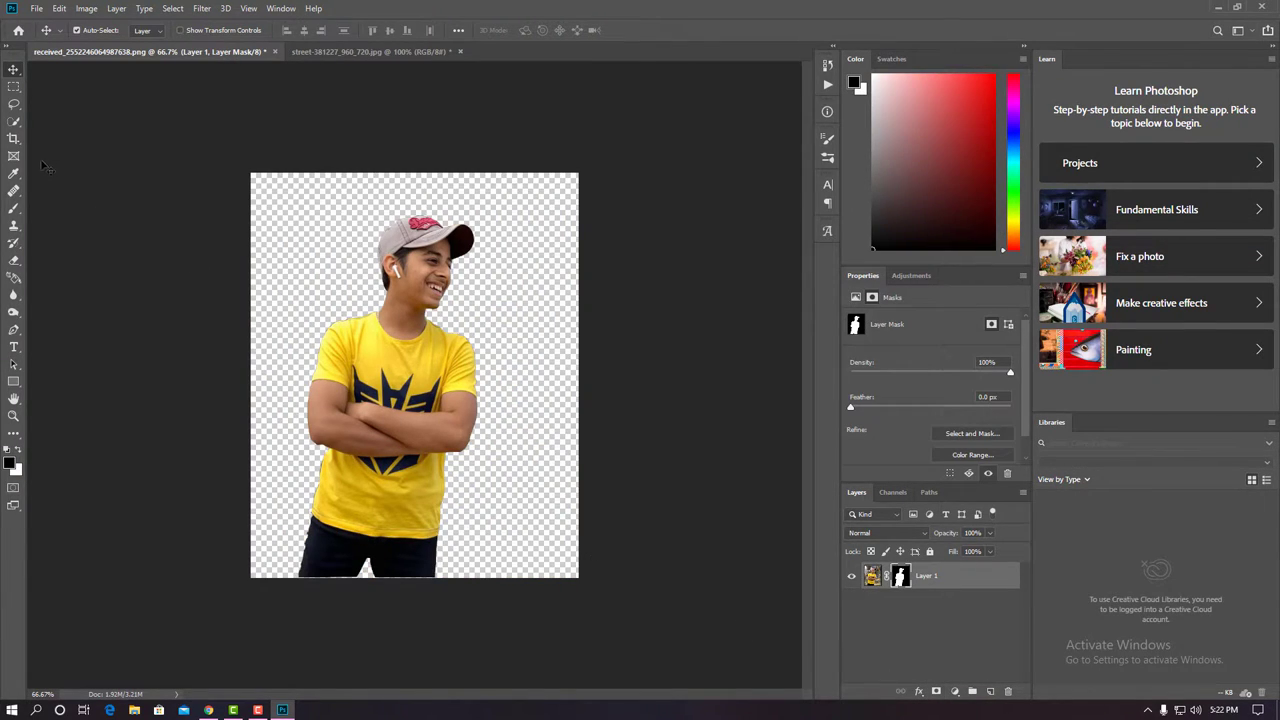
- Drag the masked boy from Layer 1 onto the street-381227_960_720.jpg canvas
mouse_move(362, 366)
mouse_down()
mouse_move(365, 62)
mouse_move(445, 268)
mouse_up()
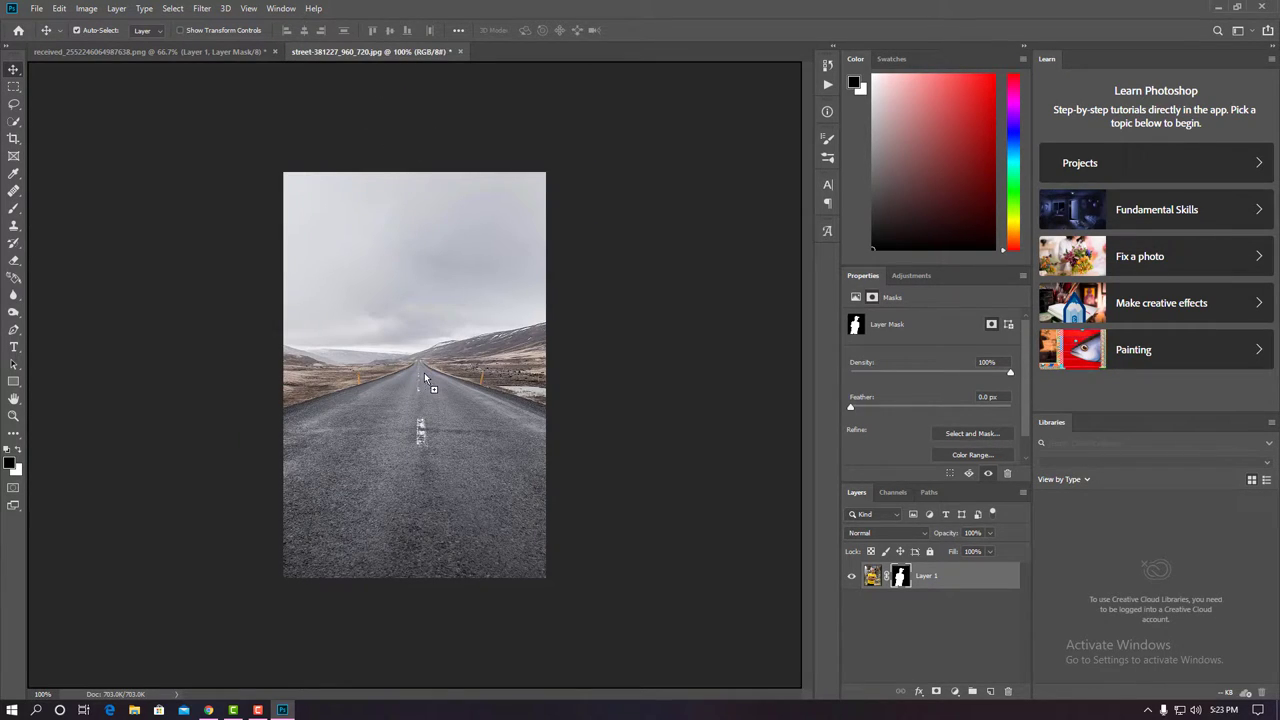
drag(424, 373, 434, 376)
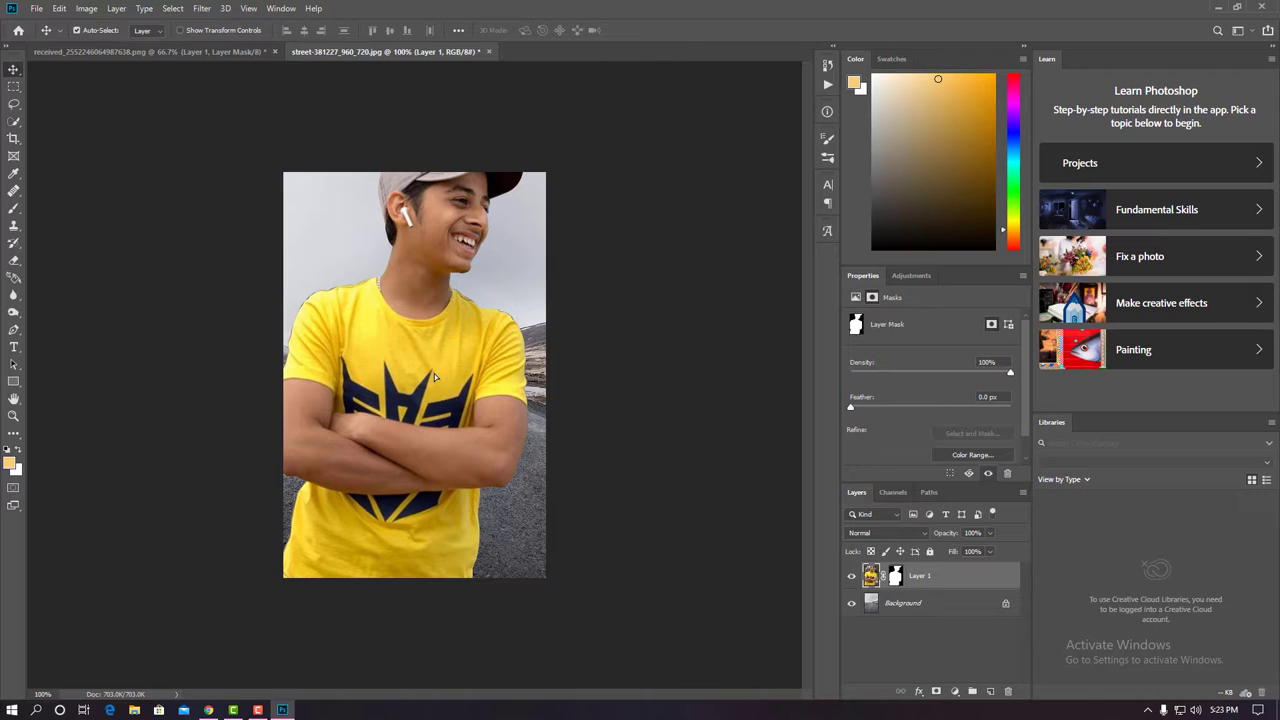
- Free-transform the boy to about 64–67% scale with roughly -1° rotation and commit it
key(ctrl+t)
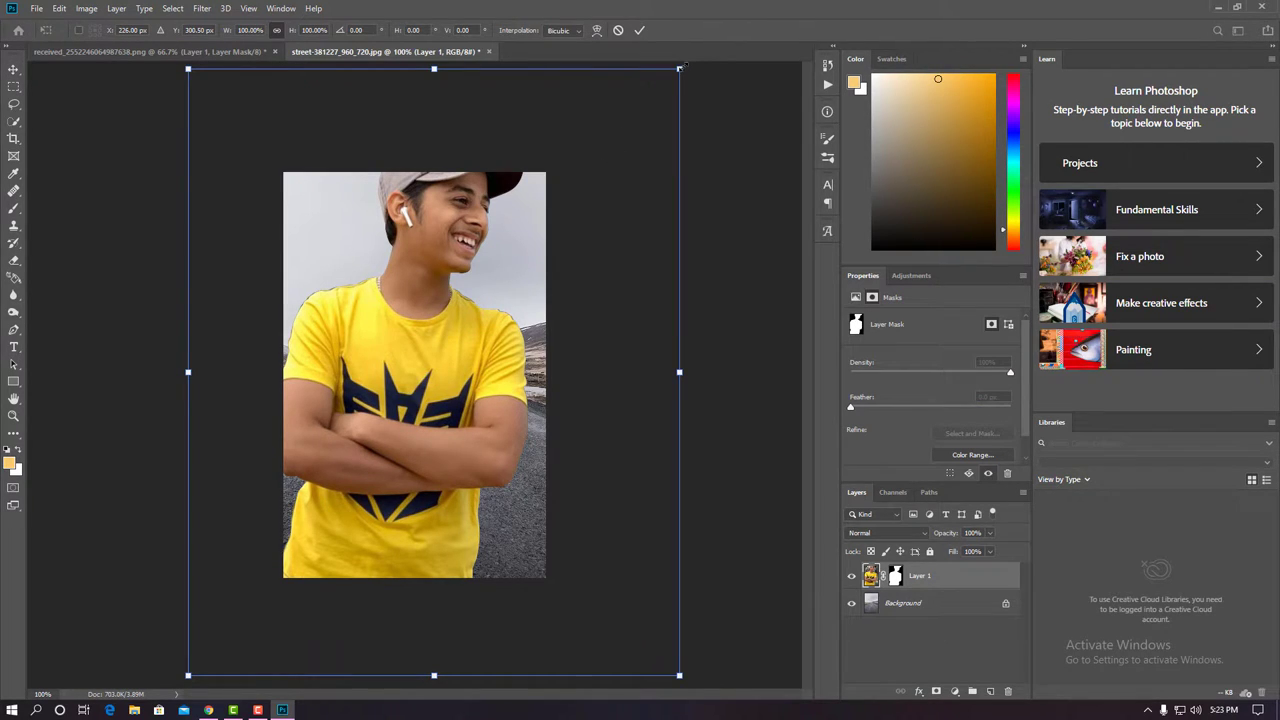
drag(679, 68, 590, 176)
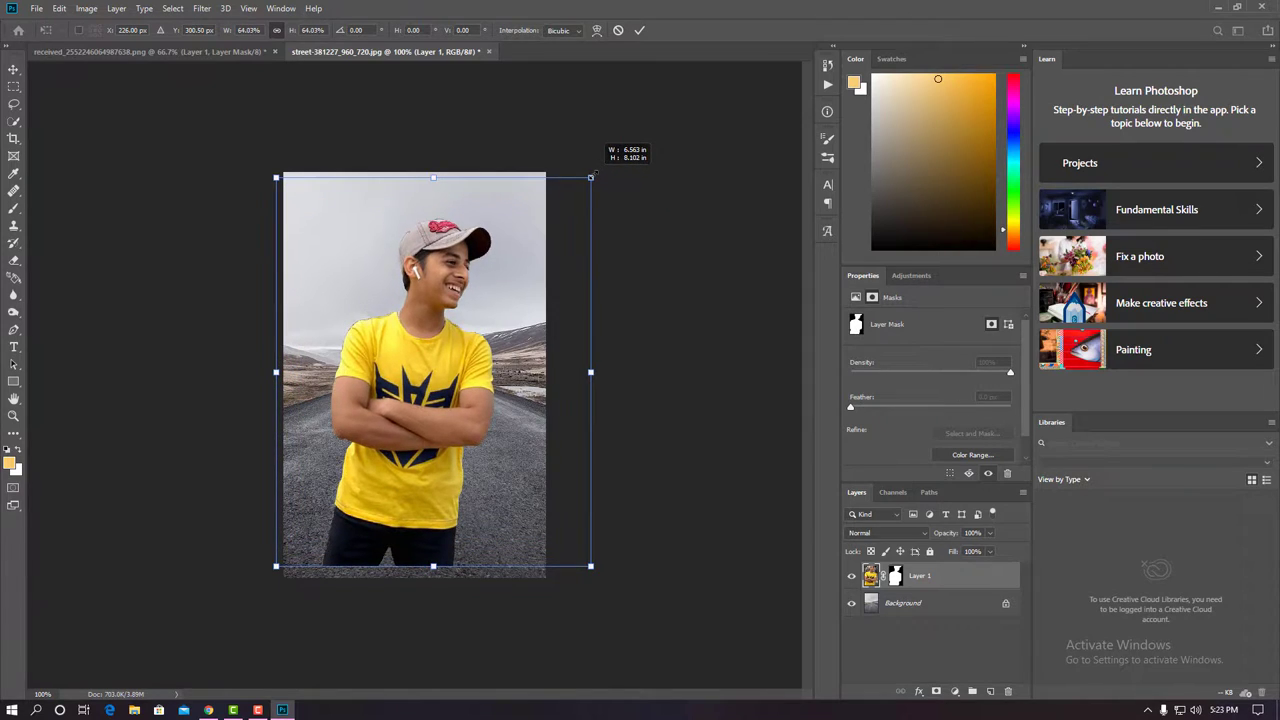
drag(613, 588, 632, 558)
drag(433, 396, 432, 404)
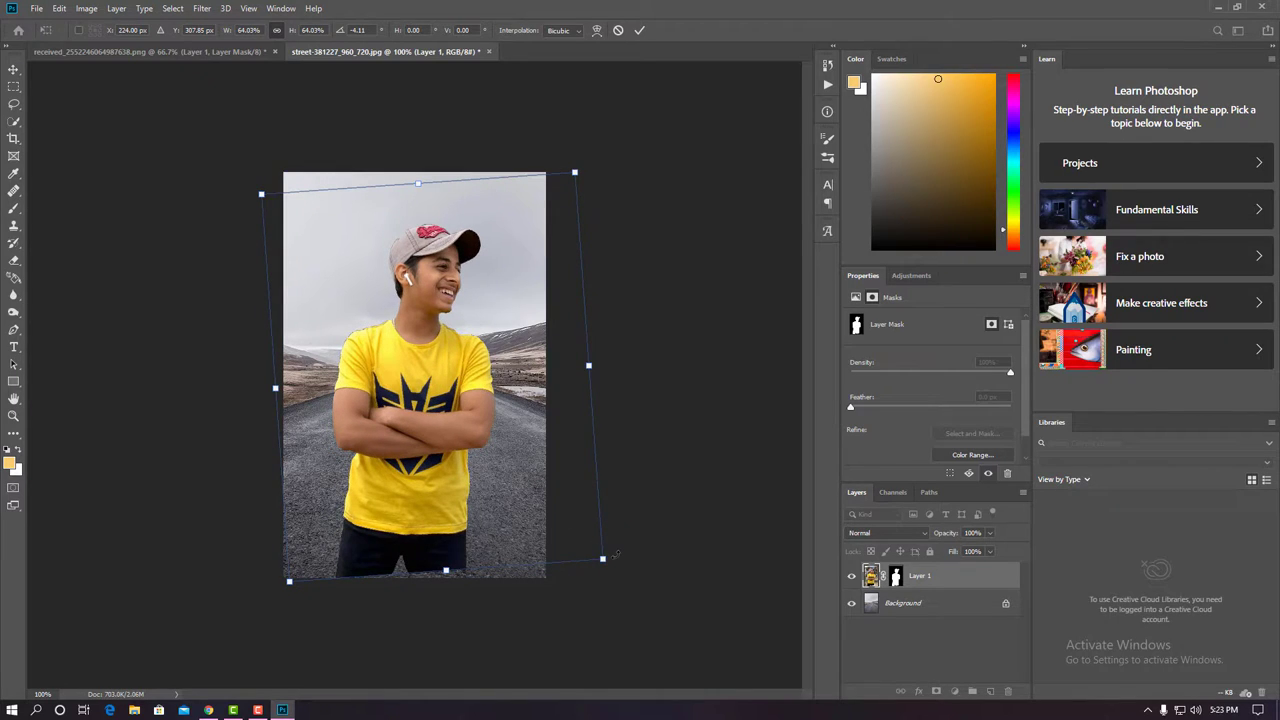
drag(604, 562, 601, 579)
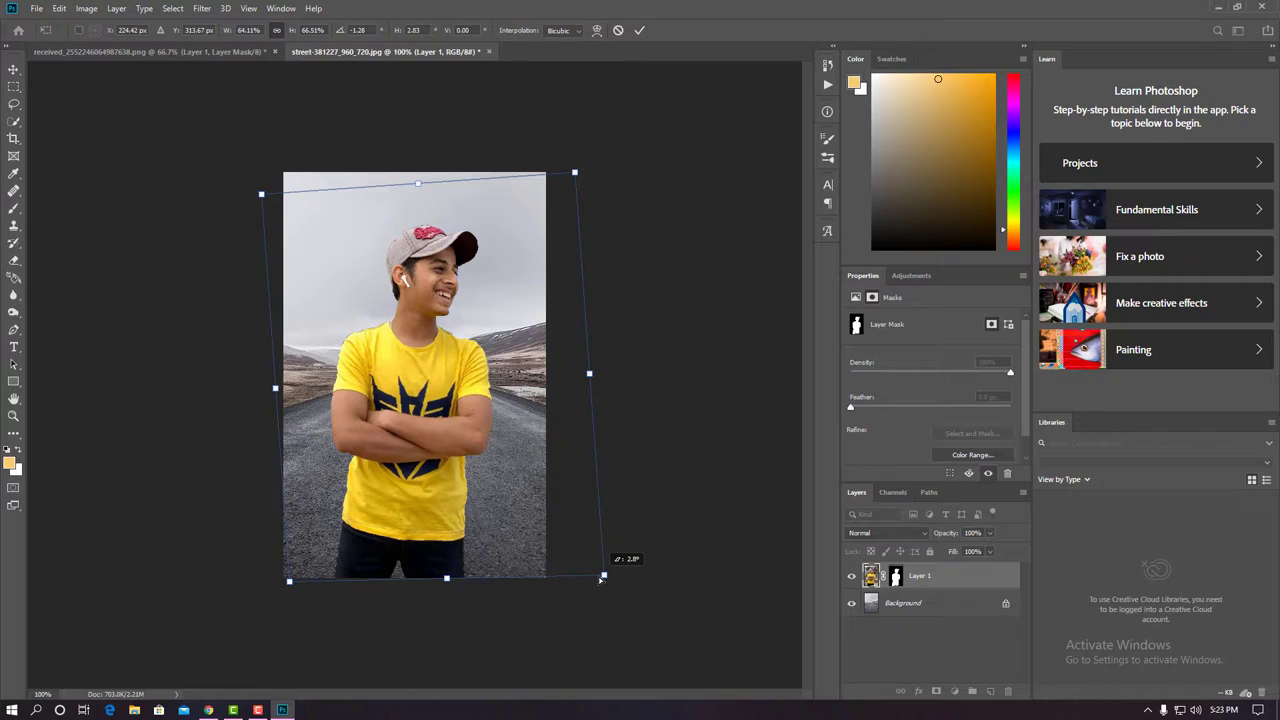
drag(601, 579, 604, 576)
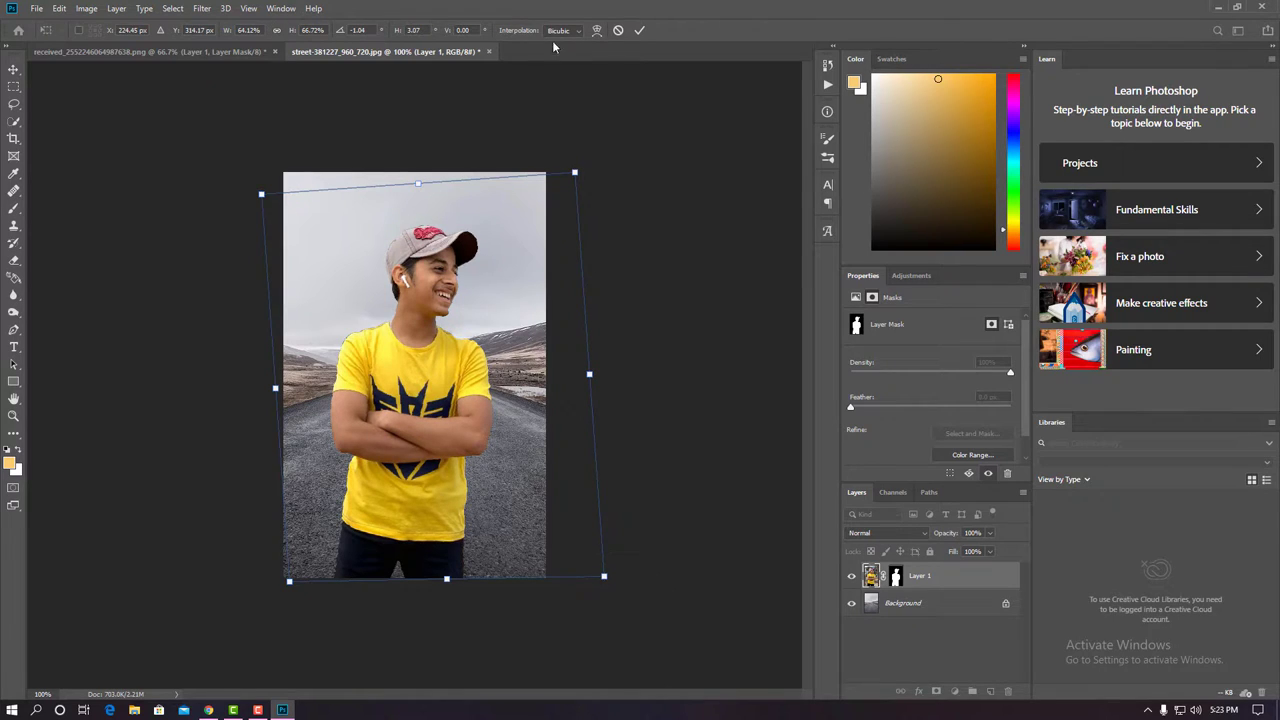
click(638, 31)
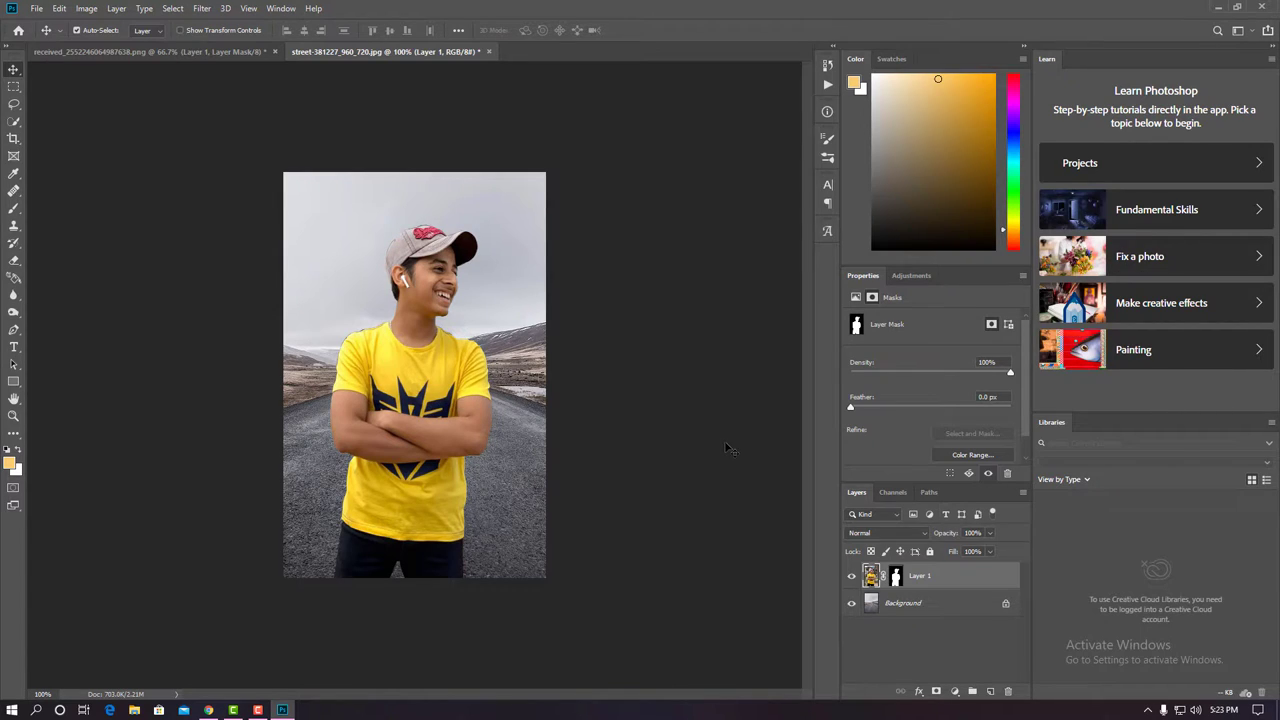
click(896, 577)
- Open Select and Mask for the boy's mask with High Quality preview, zoomed onto his edges
right_click(896, 577)
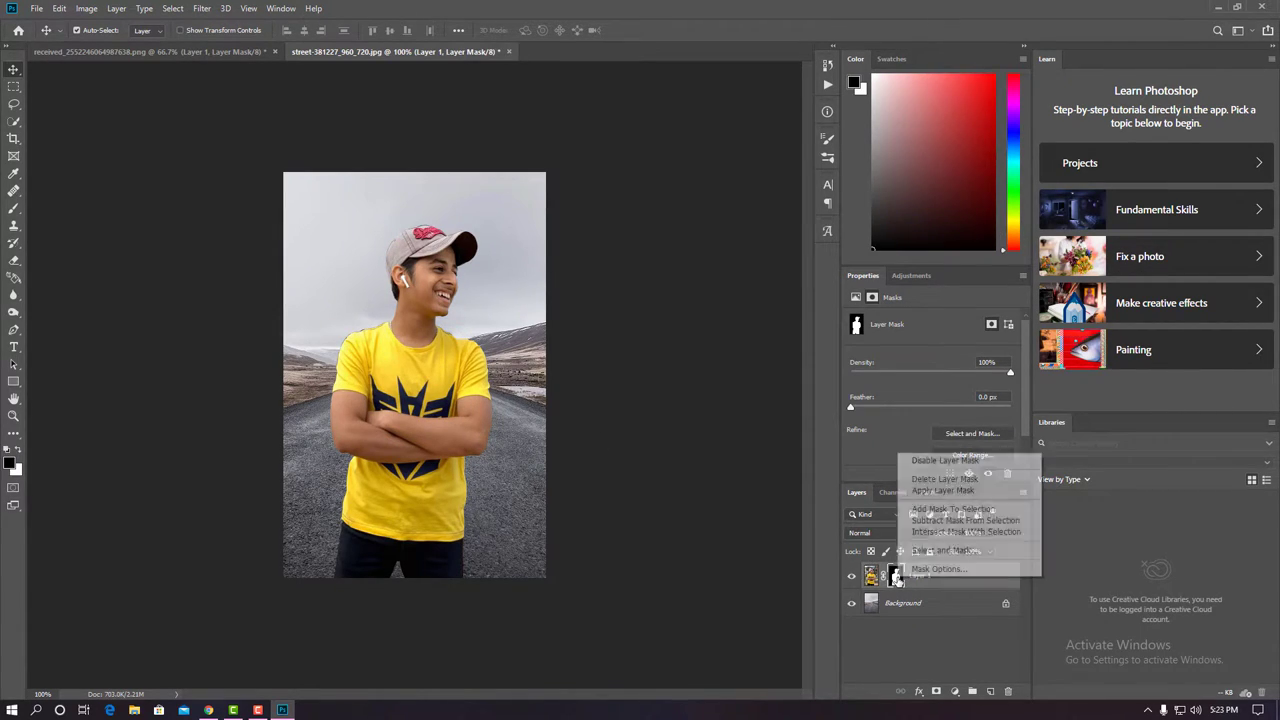
click(926, 551)
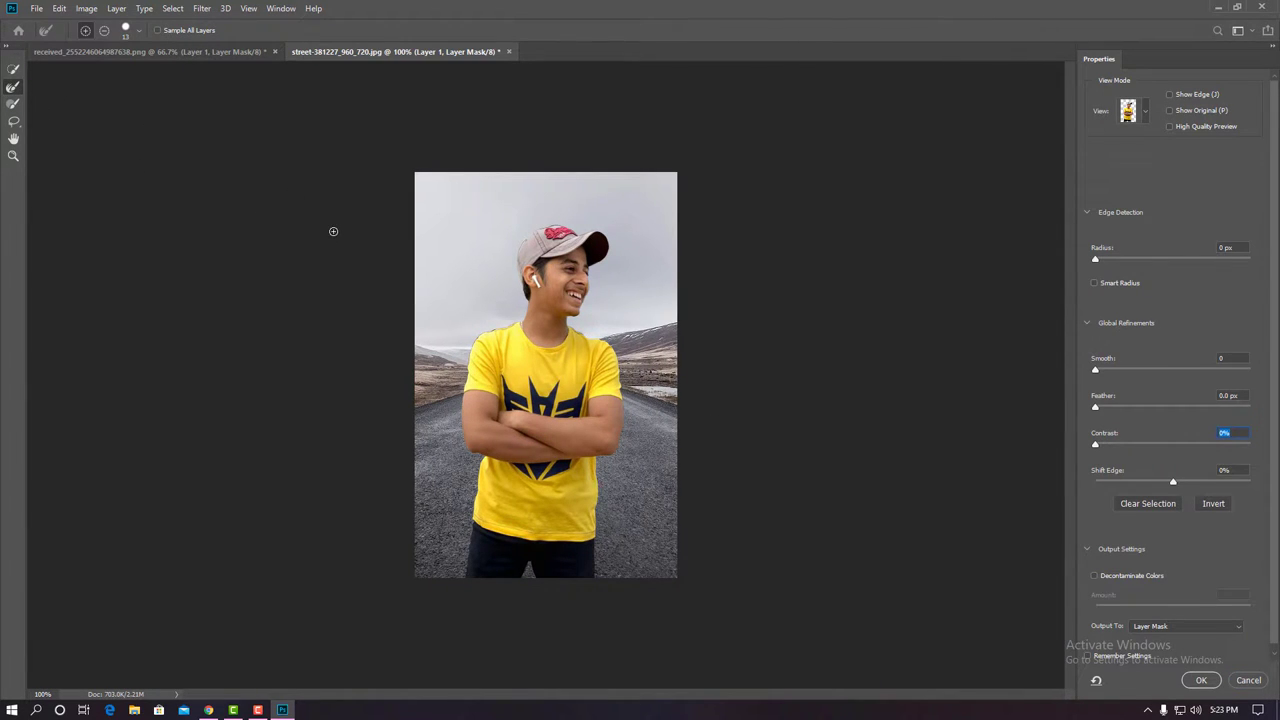
key(ctrl+plus)
key(ctrl+plus)
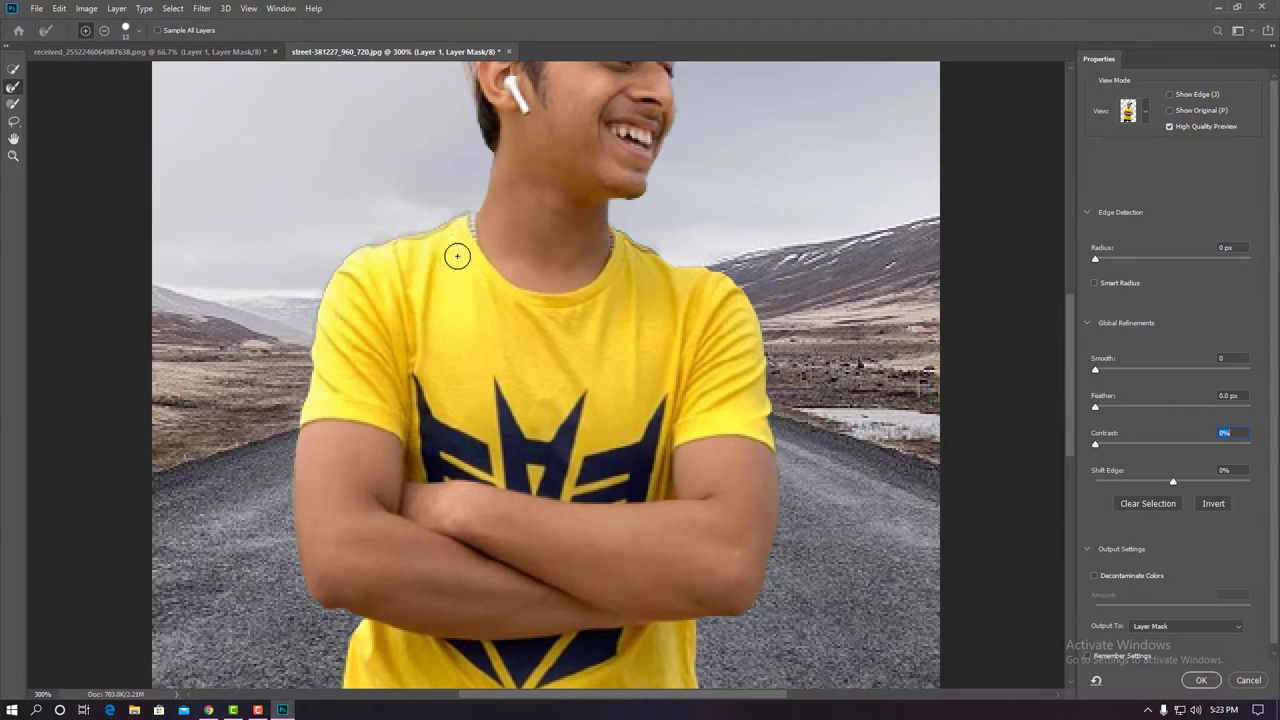
key(ctrl+plus)
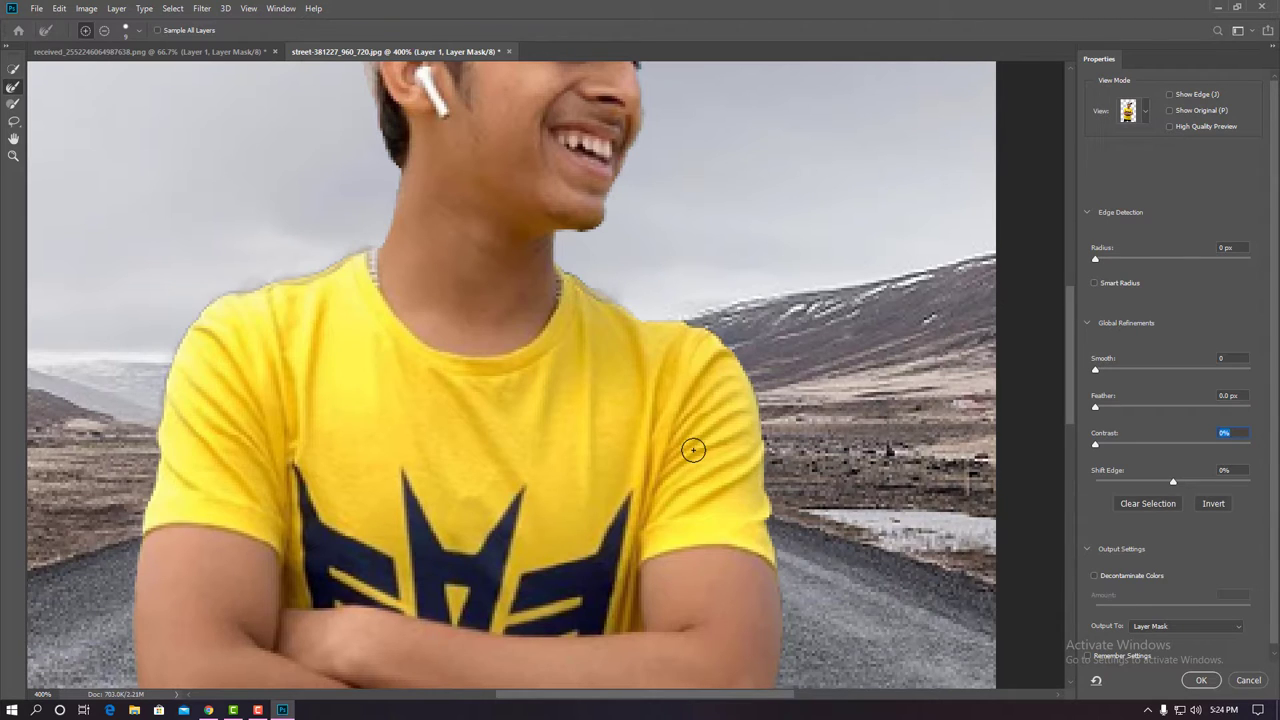
key(ctrl+minus)
key(ctrl+minus)
key(ctrl+minus)
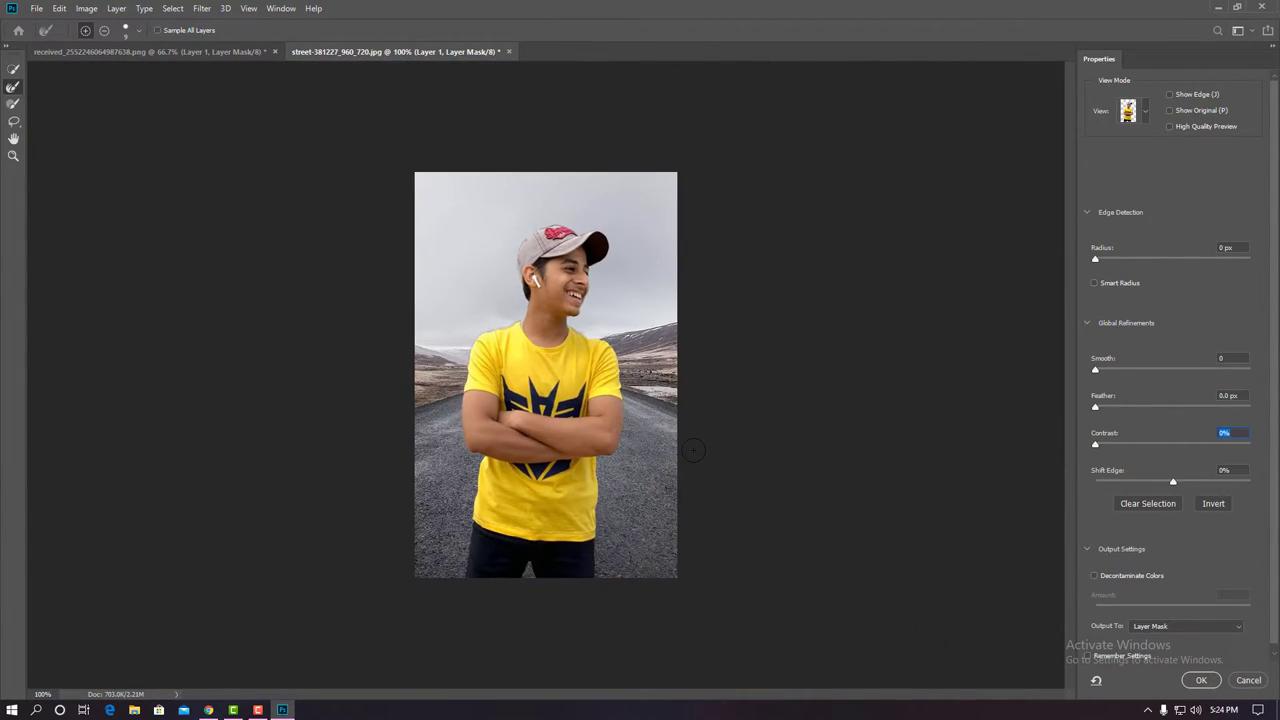
key(ctrl+minus)
key(ctrl+plus)
key(ctrl+plus)
key(ctrl+plus)
click(1169, 126)
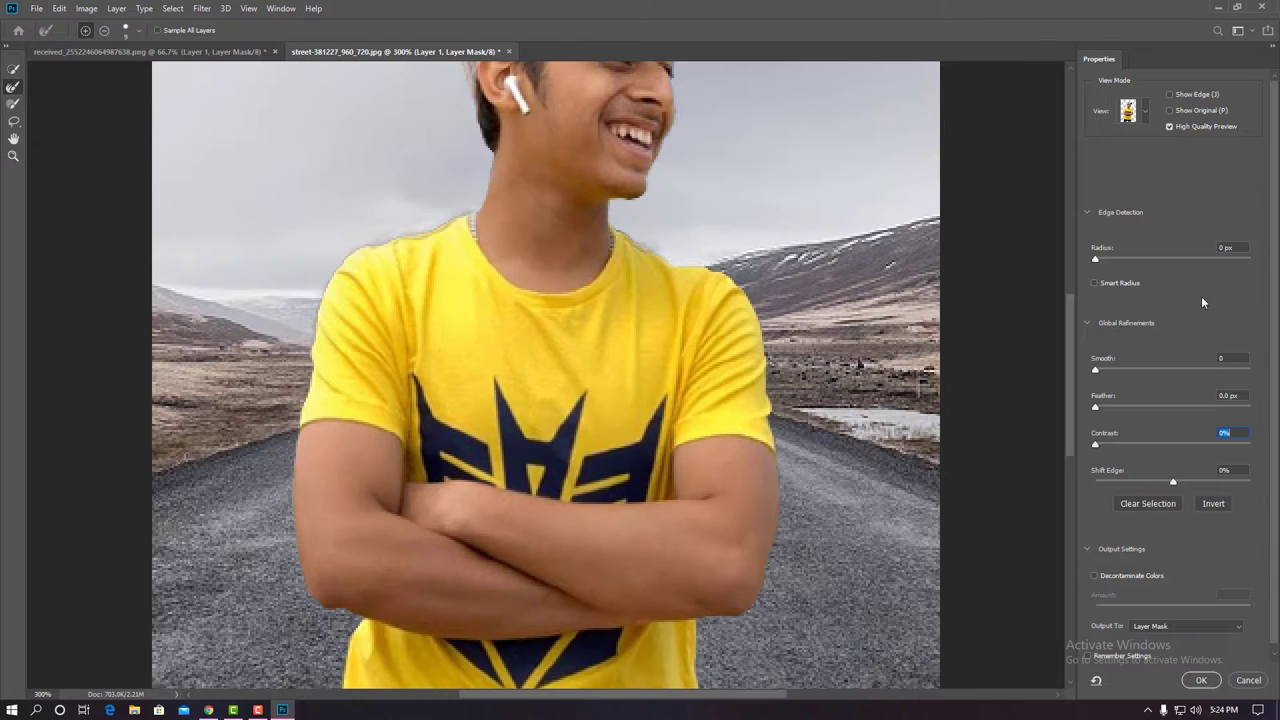
key(ctrl+plus)
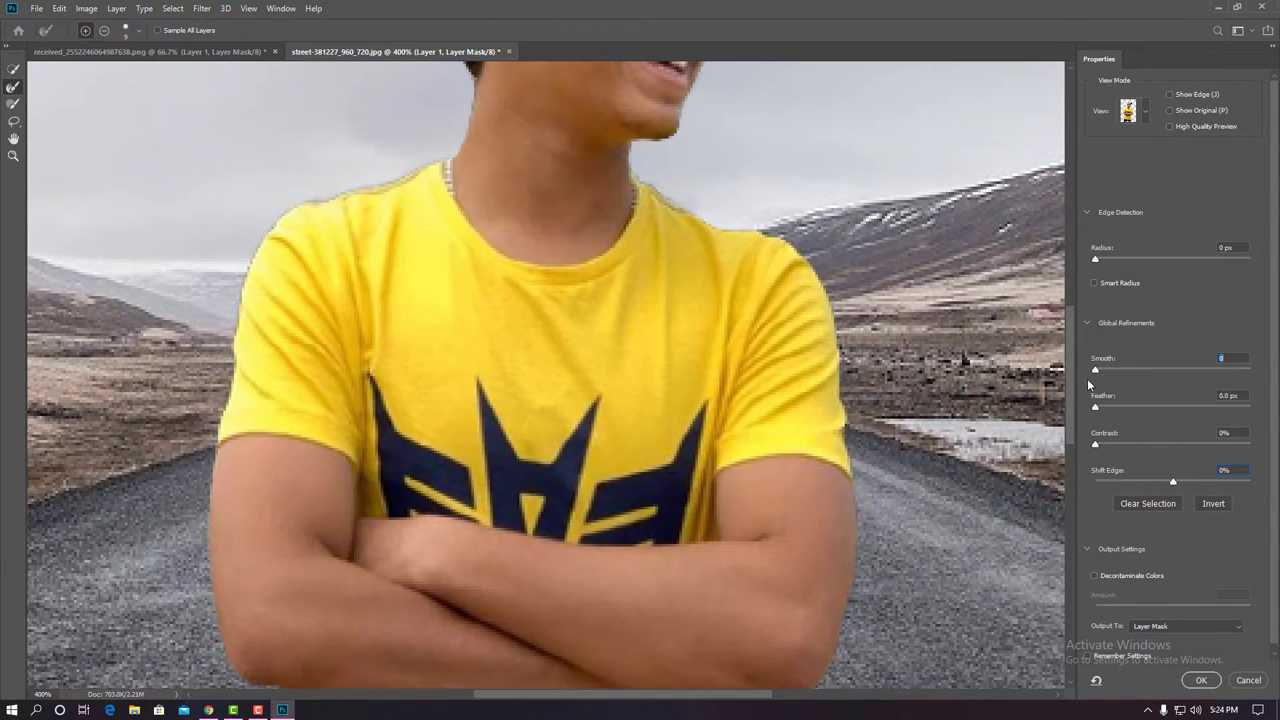
- Set the mask edge to Smooth 12, Contrast 58% and Shift Edge -43%
drag(1095, 370, 1113, 370)
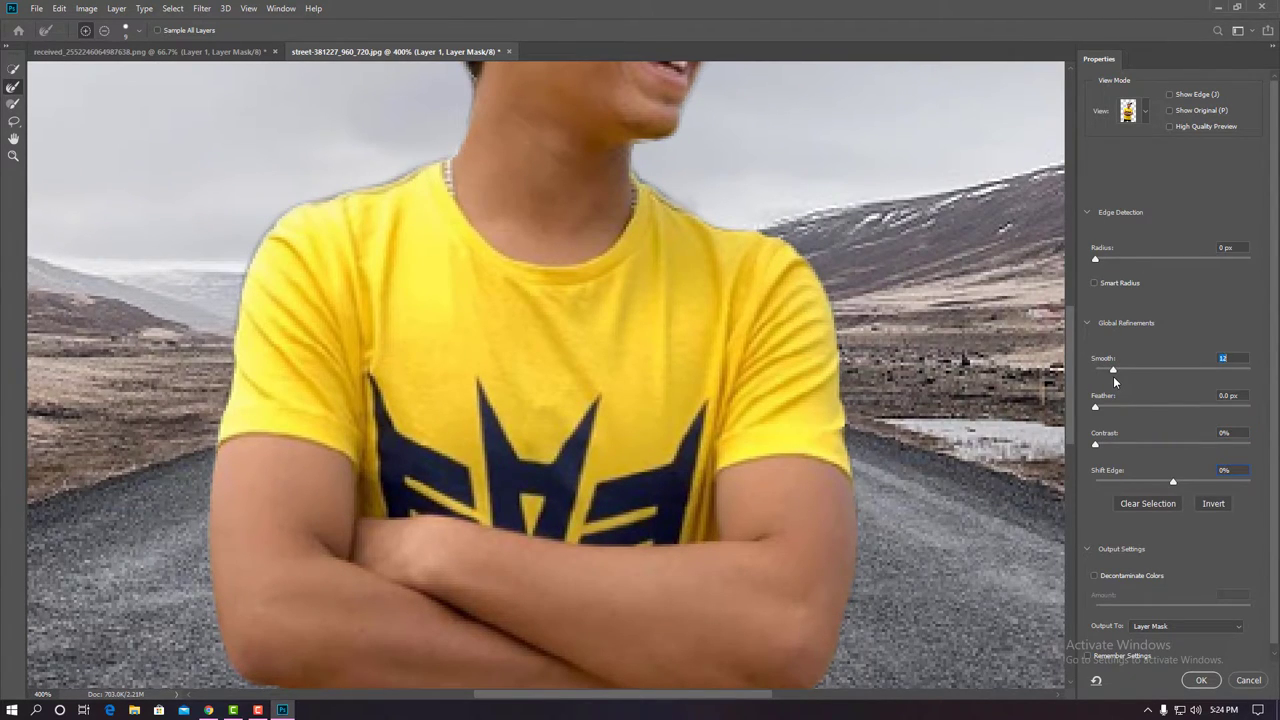
drag(1097, 444, 1186, 442)
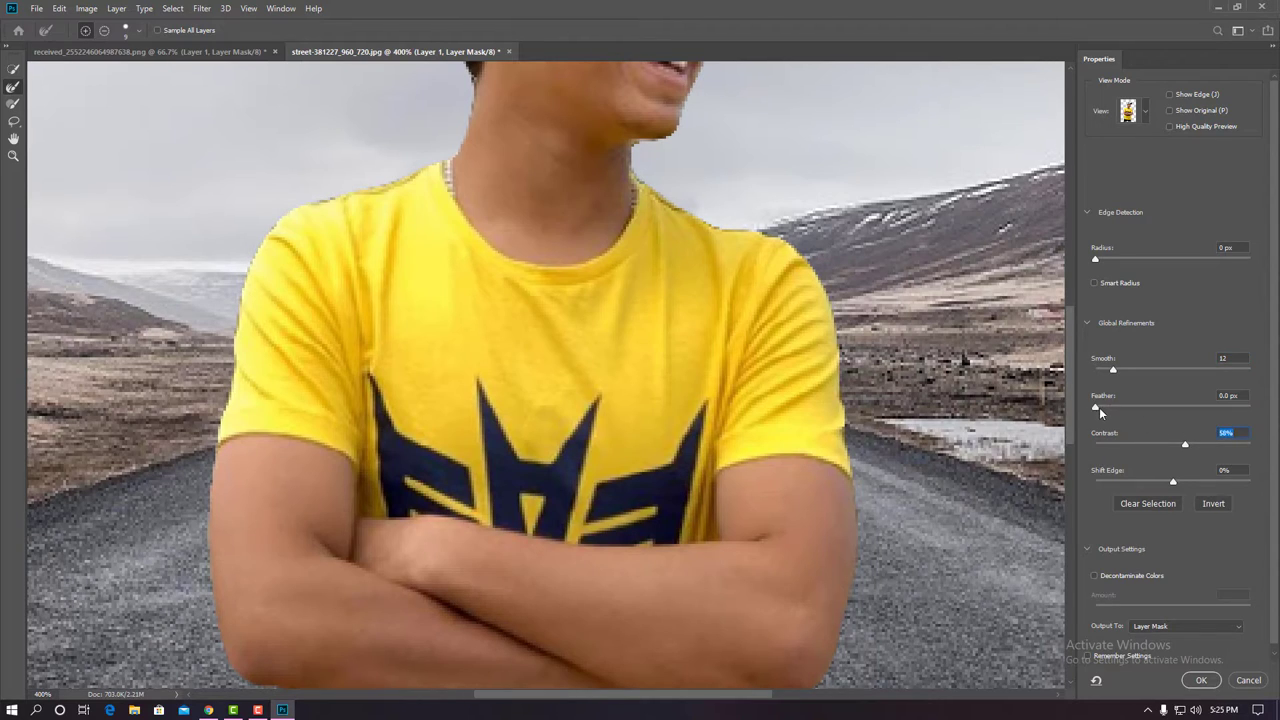
mouse_move(1097, 408)
mouse_down()
mouse_move(1138, 410)
mouse_move(1107, 409)
mouse_up()
click(1137, 479)
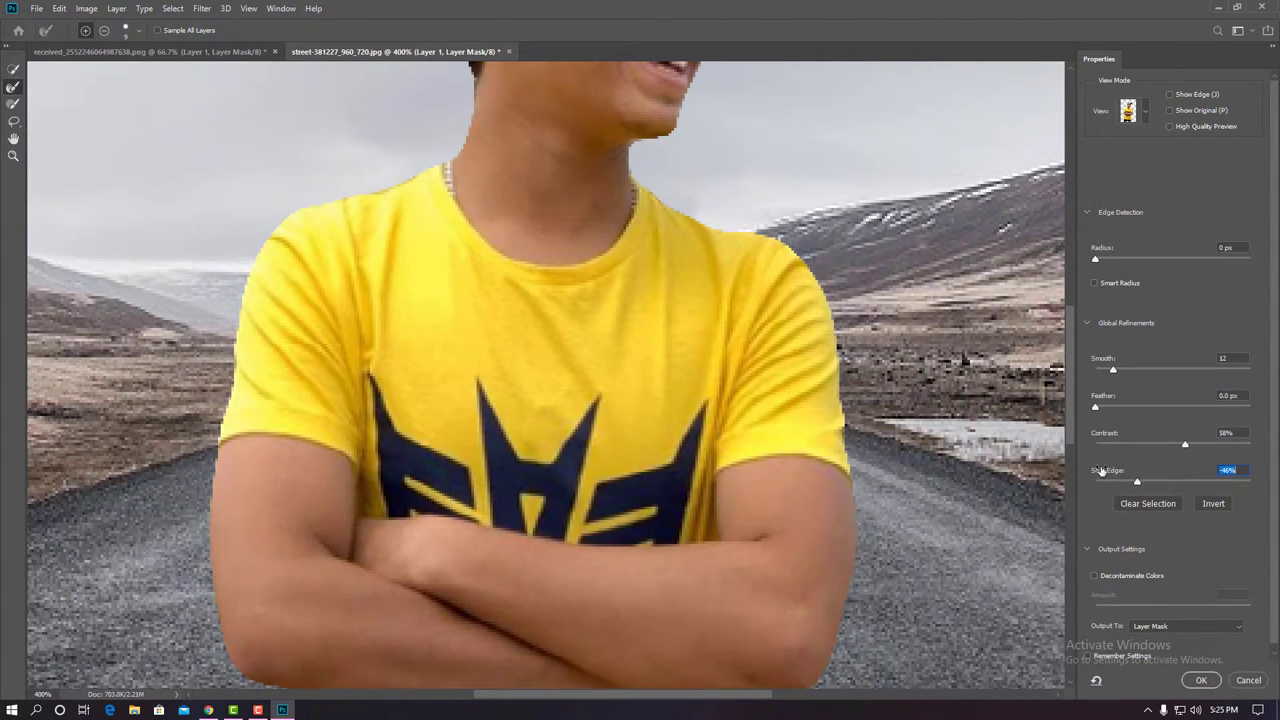
mouse_move(1145, 483)
mouse_down()
mouse_move(1159, 484)
mouse_move(1146, 484)
mouse_up()
key(ctrl+minus)
key(ctrl+minus)
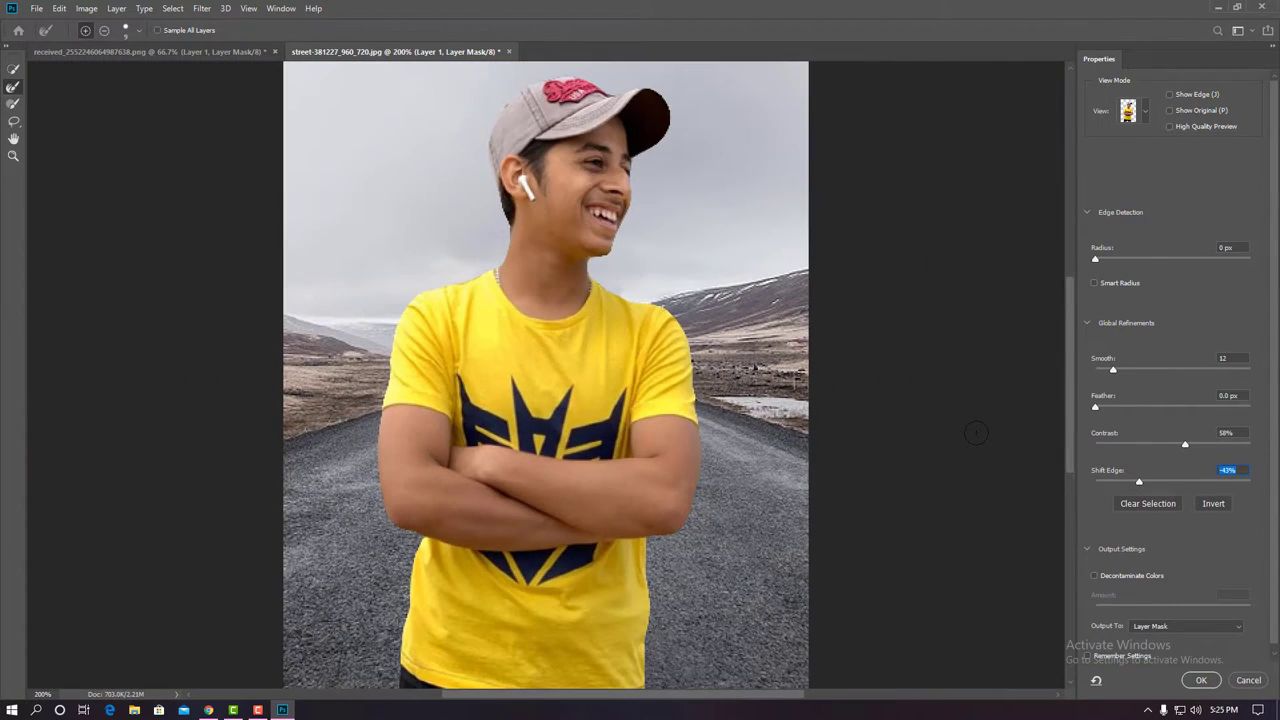
key(ctrl+minus)
key(ctrl+minus)
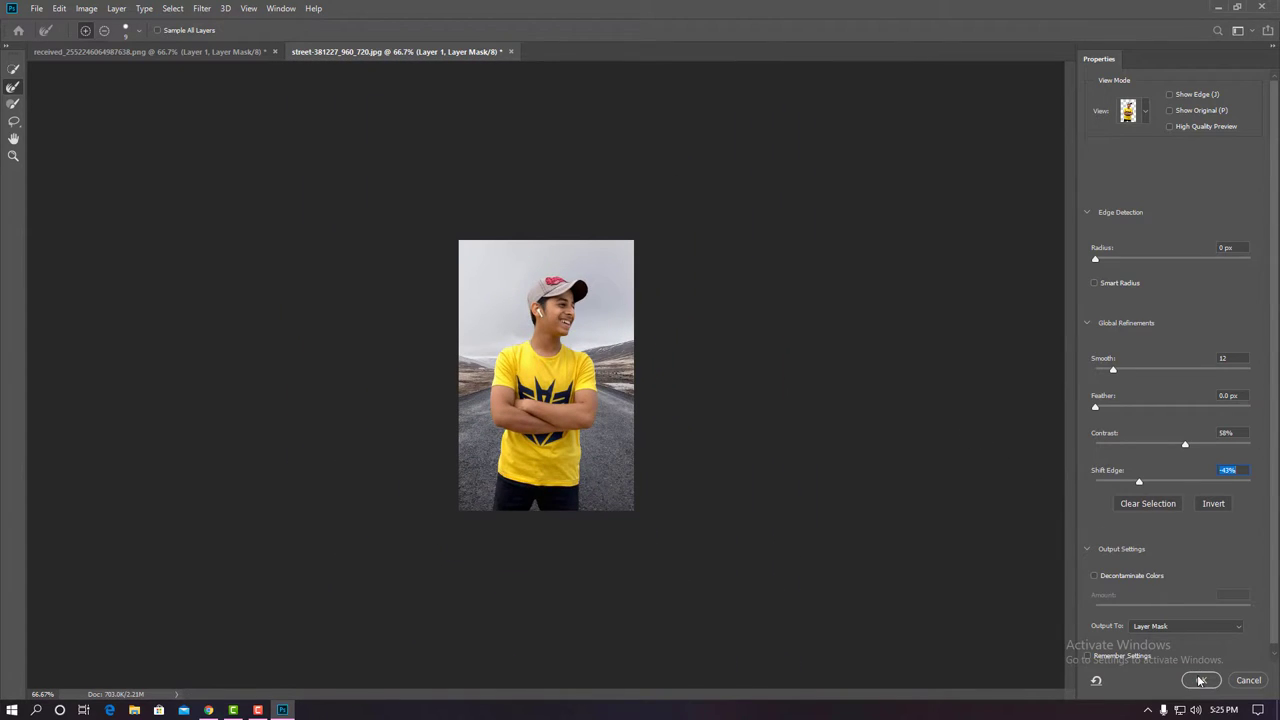
- Apply the refined mask and return the view to 100%
click(1201, 680)
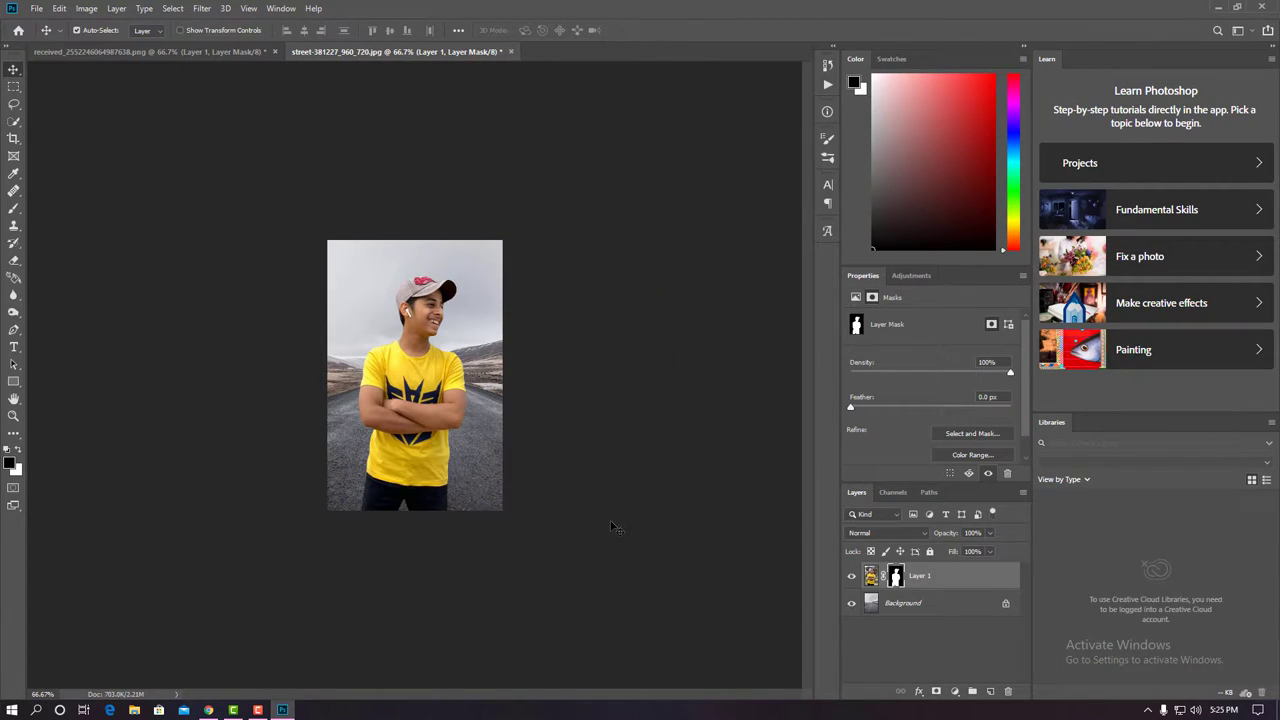
key(ctrl+plus)
key(ctrl+plus)
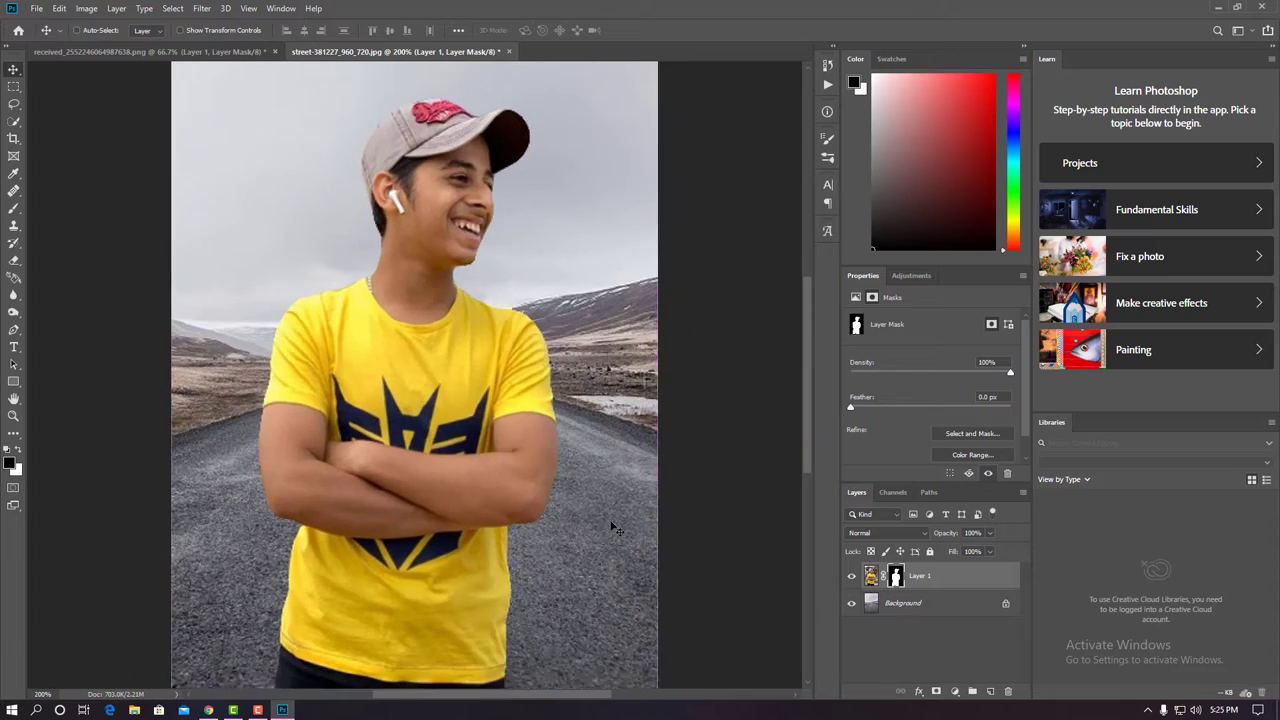
key(ctrl+minus)
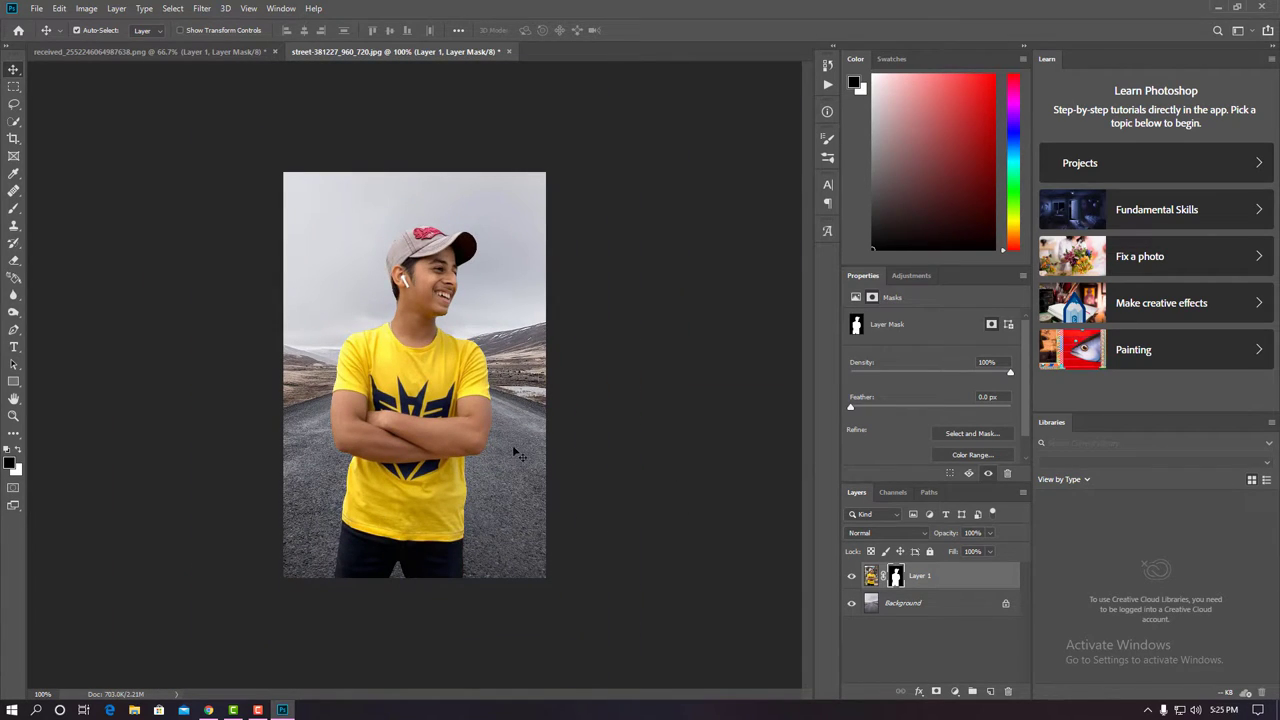
- Convert the road photo's locked Background into an editable Layer 0
double_click(917, 605)
click(750, 213)
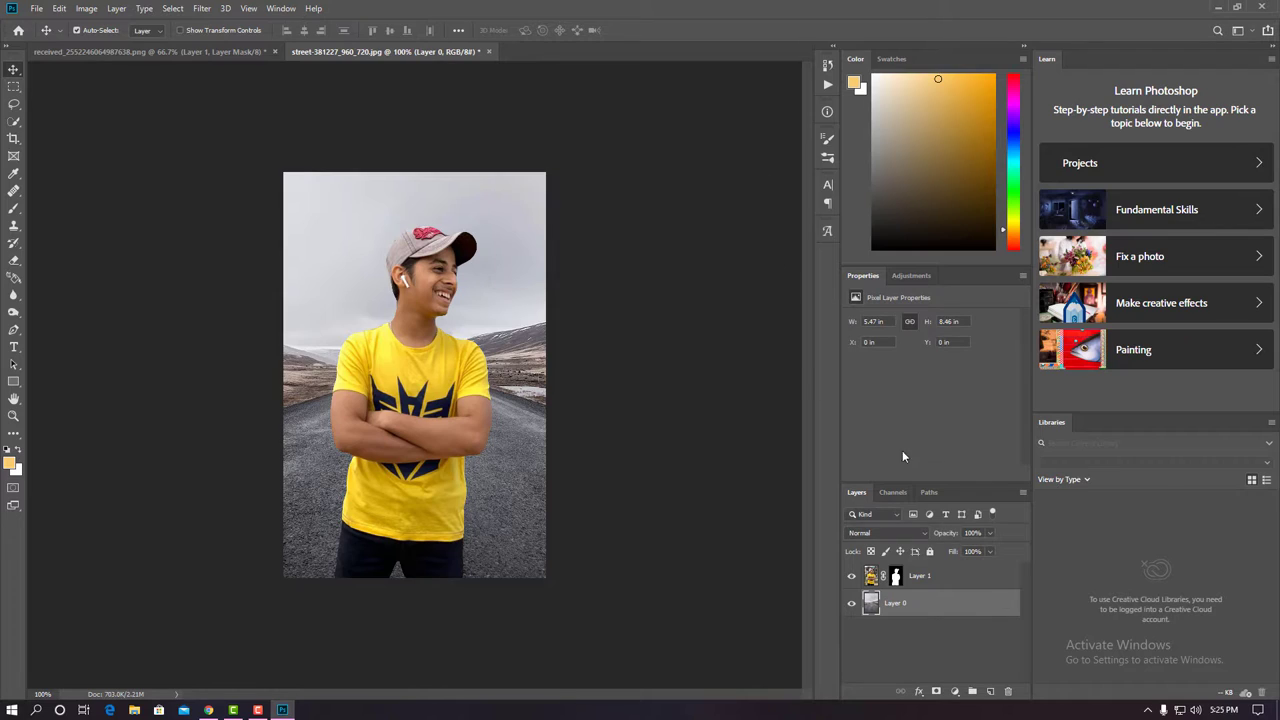
click(202, 8)
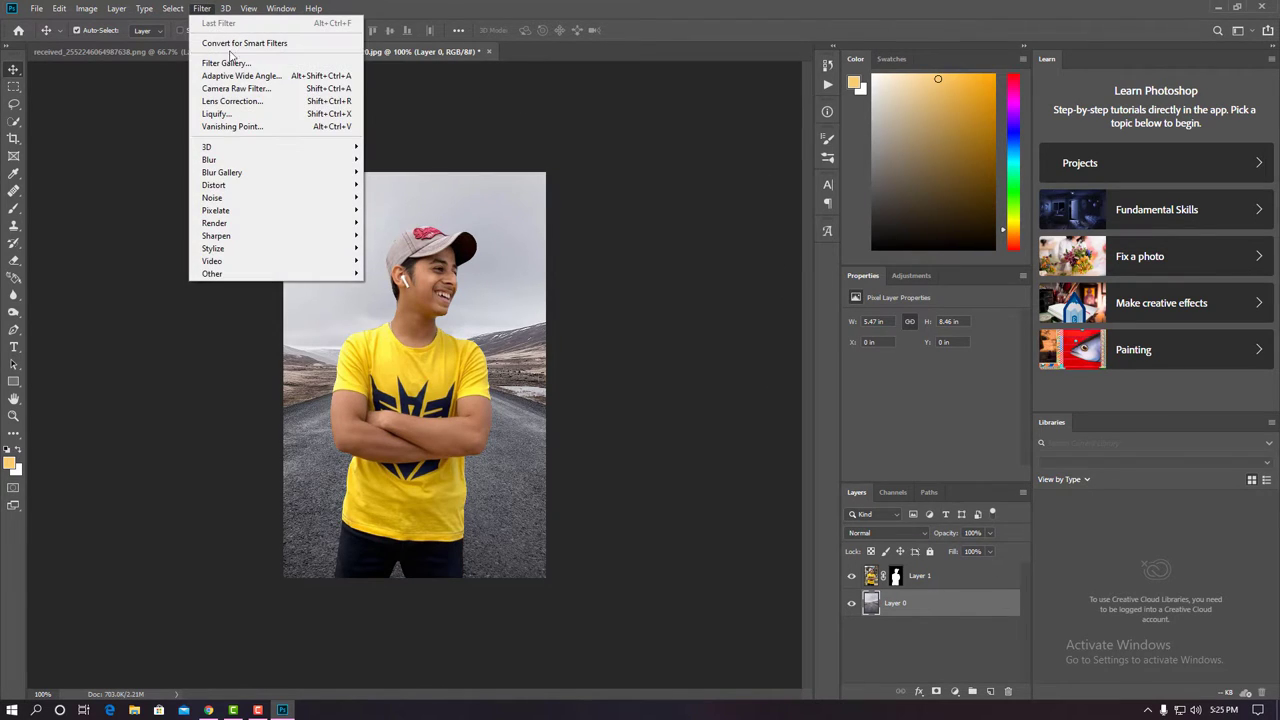
- In Camera Raw, warm Temperature to +37, nudge Exposure up and raise Contrast to +70
click(243, 90)
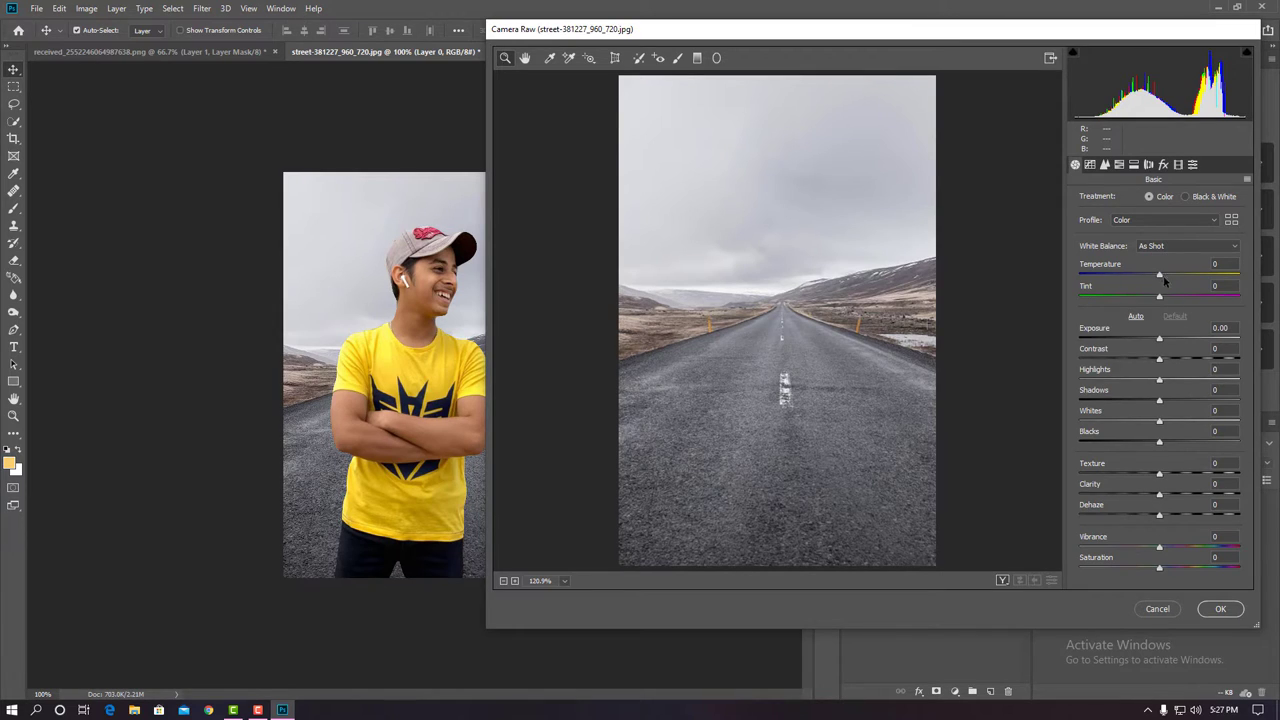
mouse_move(1160, 276)
mouse_down()
mouse_move(1201, 276)
mouse_move(1189, 276)
mouse_up()
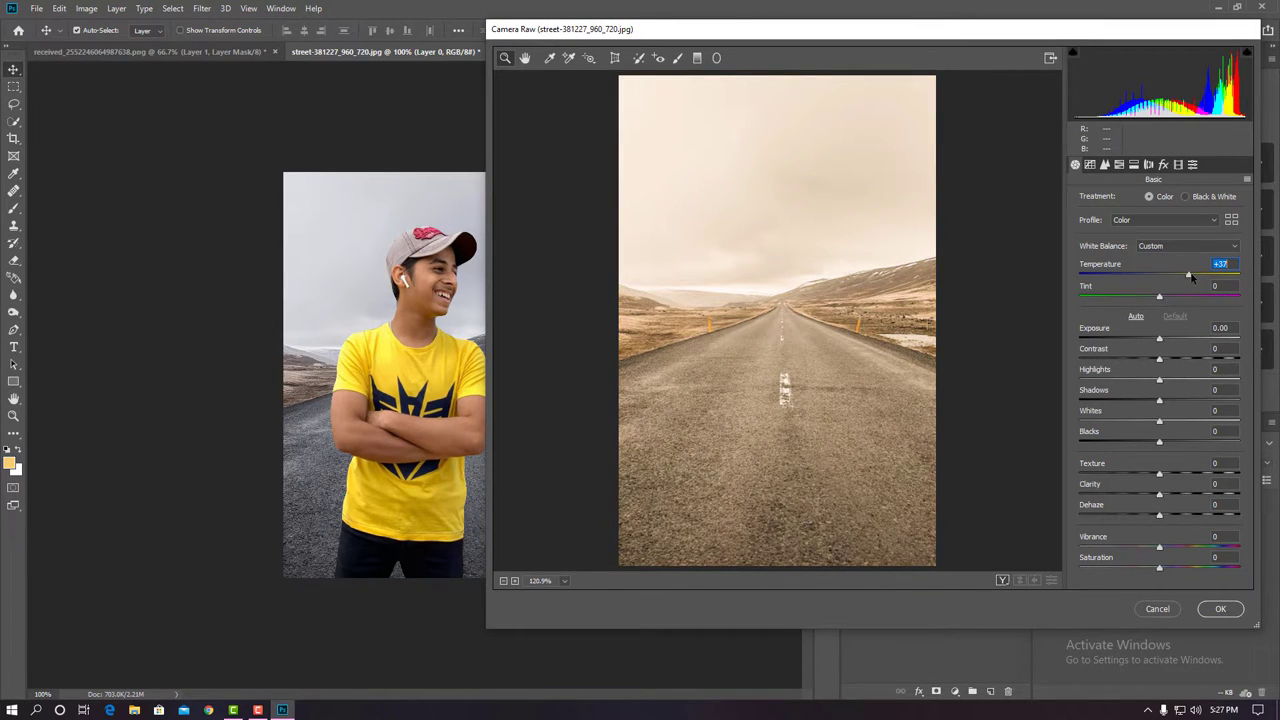
click(1160, 340)
drag(1160, 340, 1163, 340)
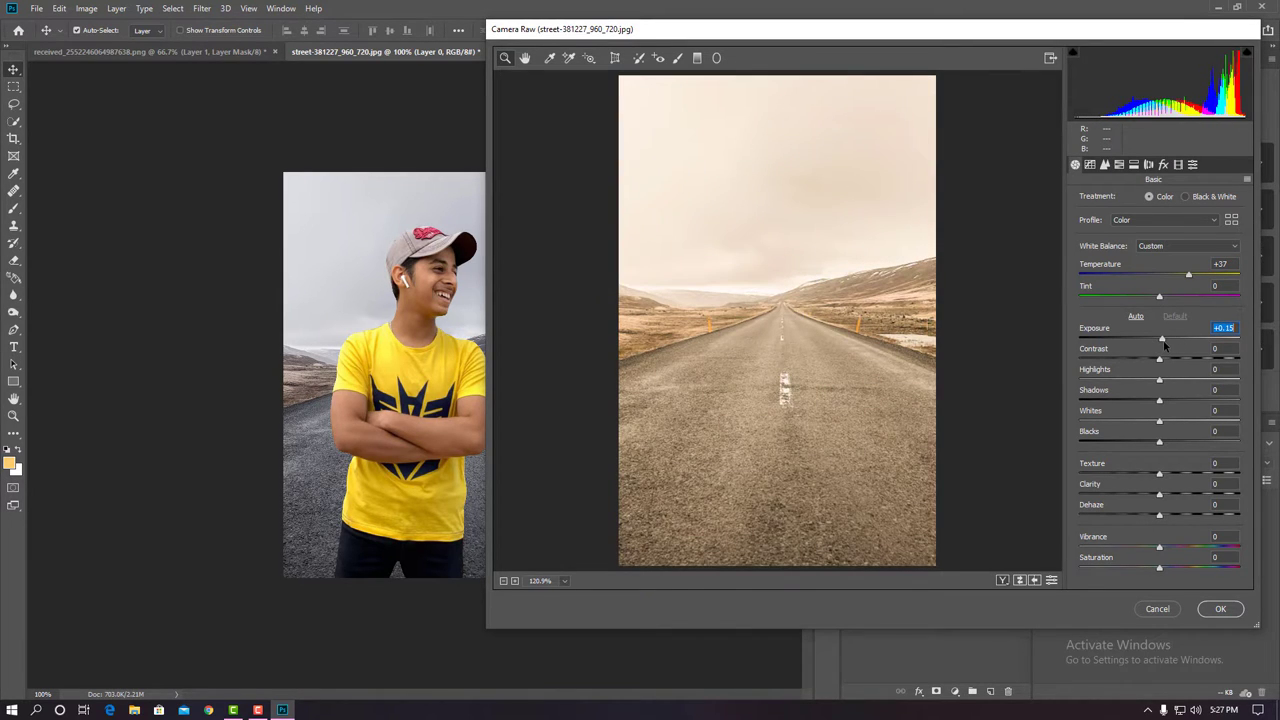
drag(1160, 358, 1219, 358)
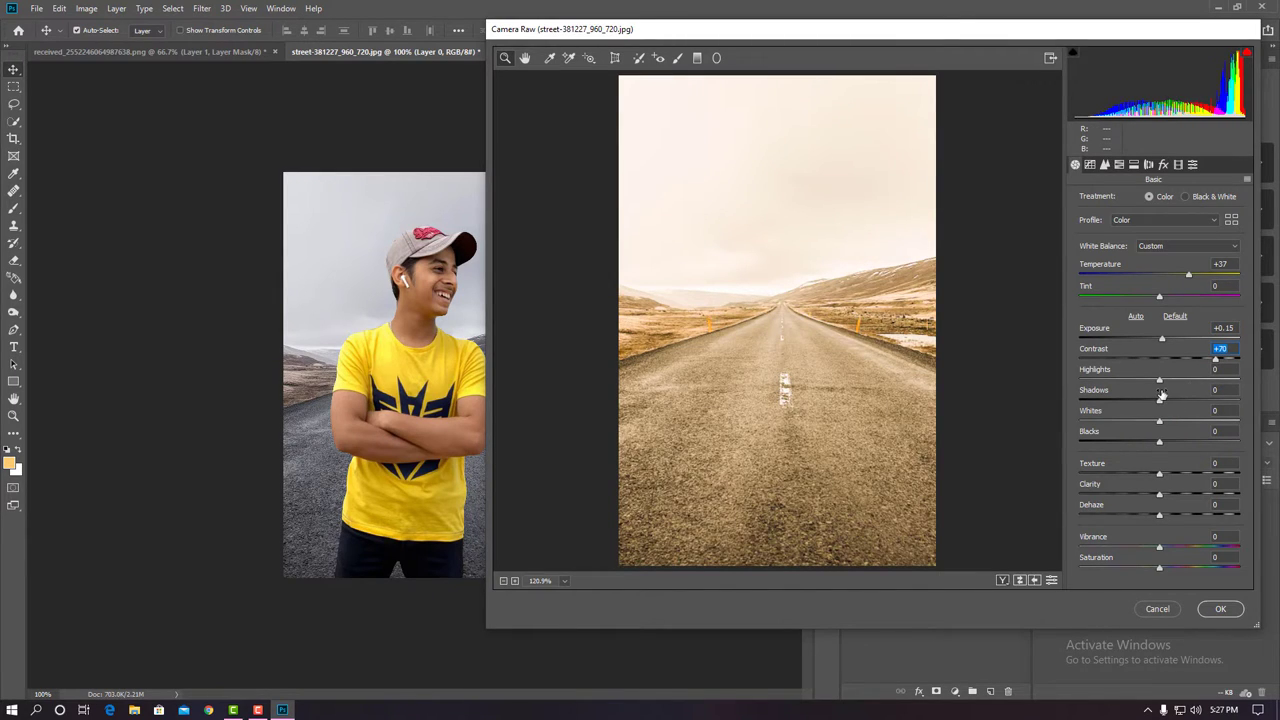
mouse_move(1160, 380)
mouse_down()
mouse_move(1178, 380)
mouse_move(1161, 390)
mouse_up()
- Darken the shadows, add Dehaze +38, ease Clarity and push Highlights to +97
mouse_move(1160, 401)
mouse_down()
mouse_move(1120, 401)
mouse_move(1133, 443)
mouse_move(1193, 476)
mouse_move(1192, 495)
mouse_move(1164, 516)
mouse_up()
click(1188, 516)
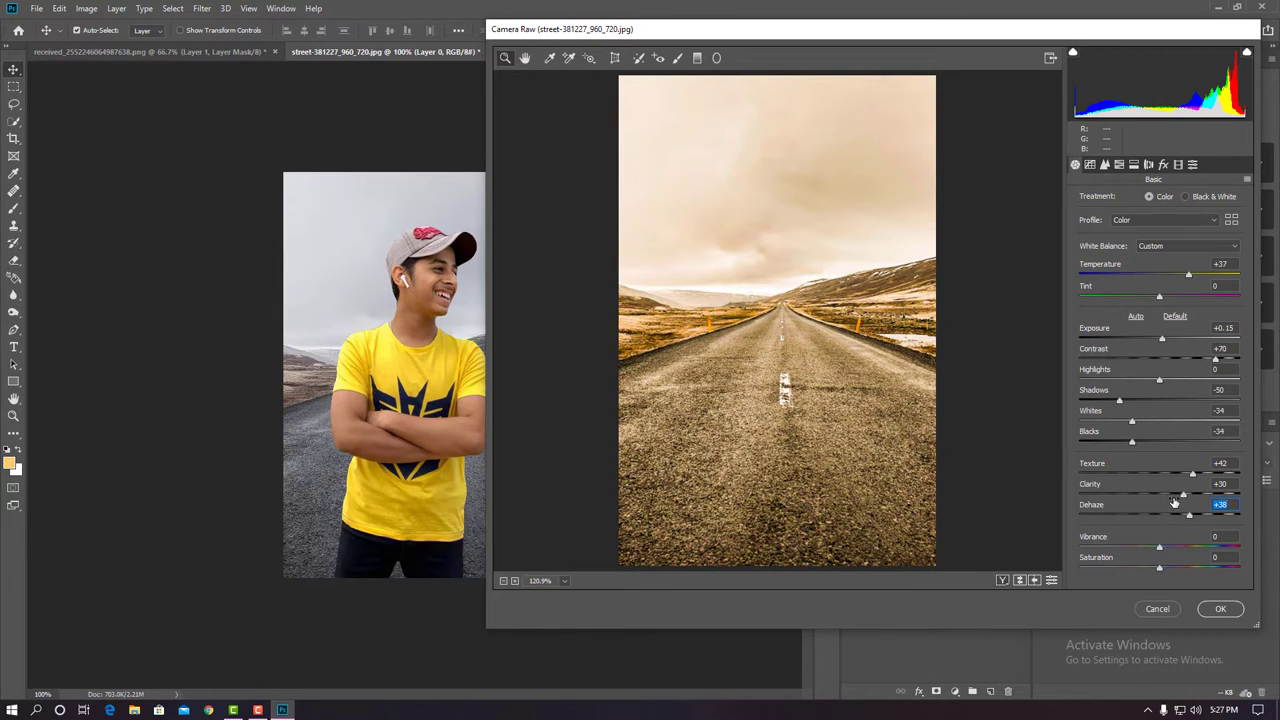
drag(1174, 497, 1172, 496)
drag(1160, 381, 1240, 390)
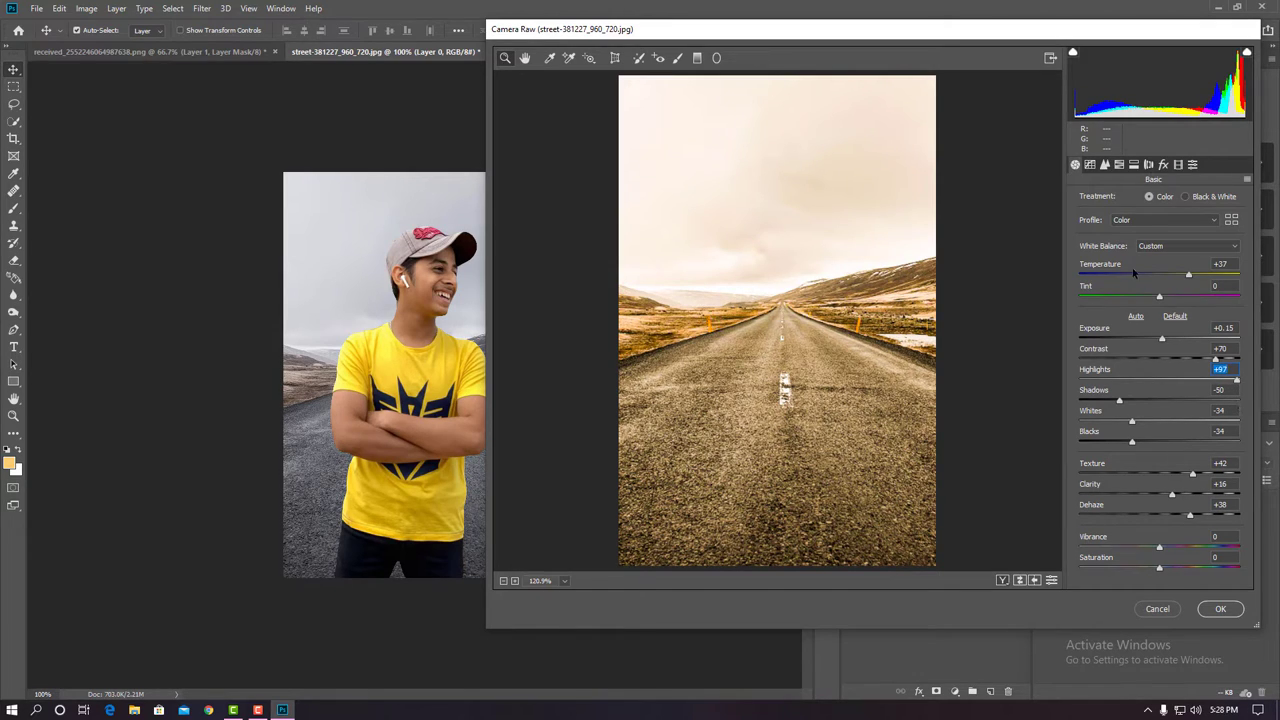
click(1119, 164)
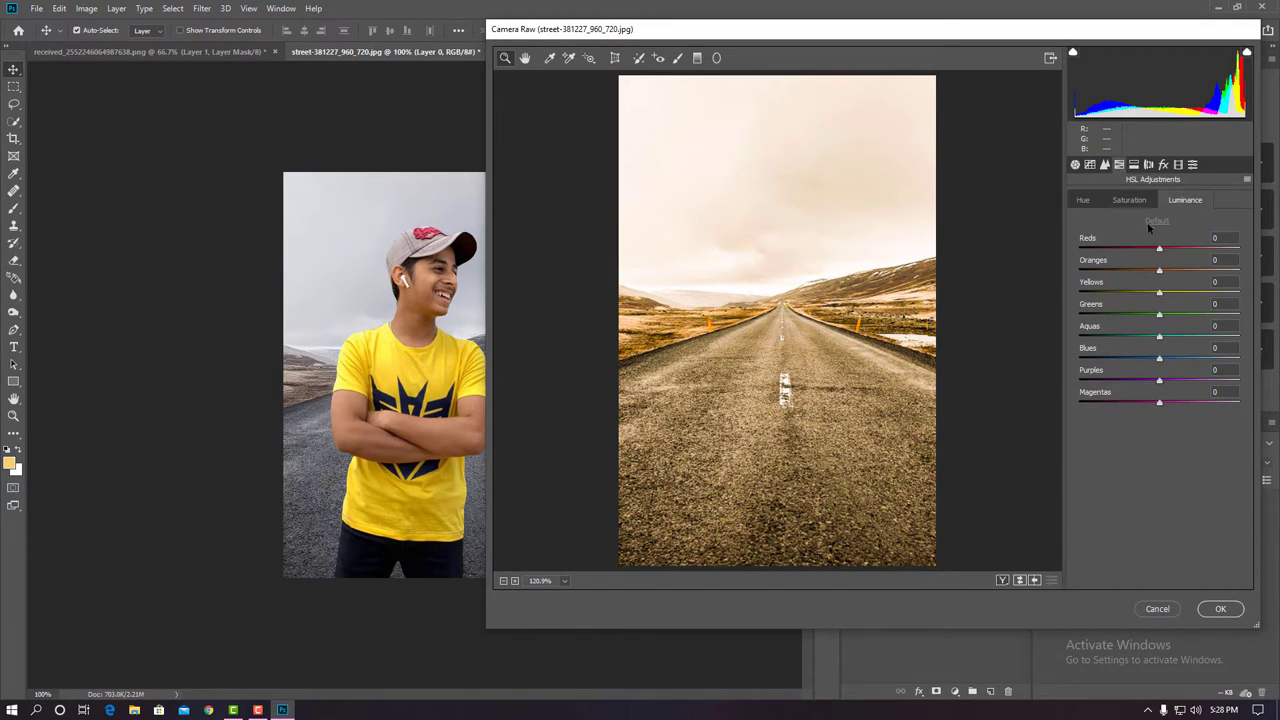
- Brighten Yellows and Oranges luminance and lower Oranges saturation in HSL
mouse_move(1160, 293)
mouse_down()
mouse_move(1204, 293)
mouse_move(1173, 292)
mouse_up()
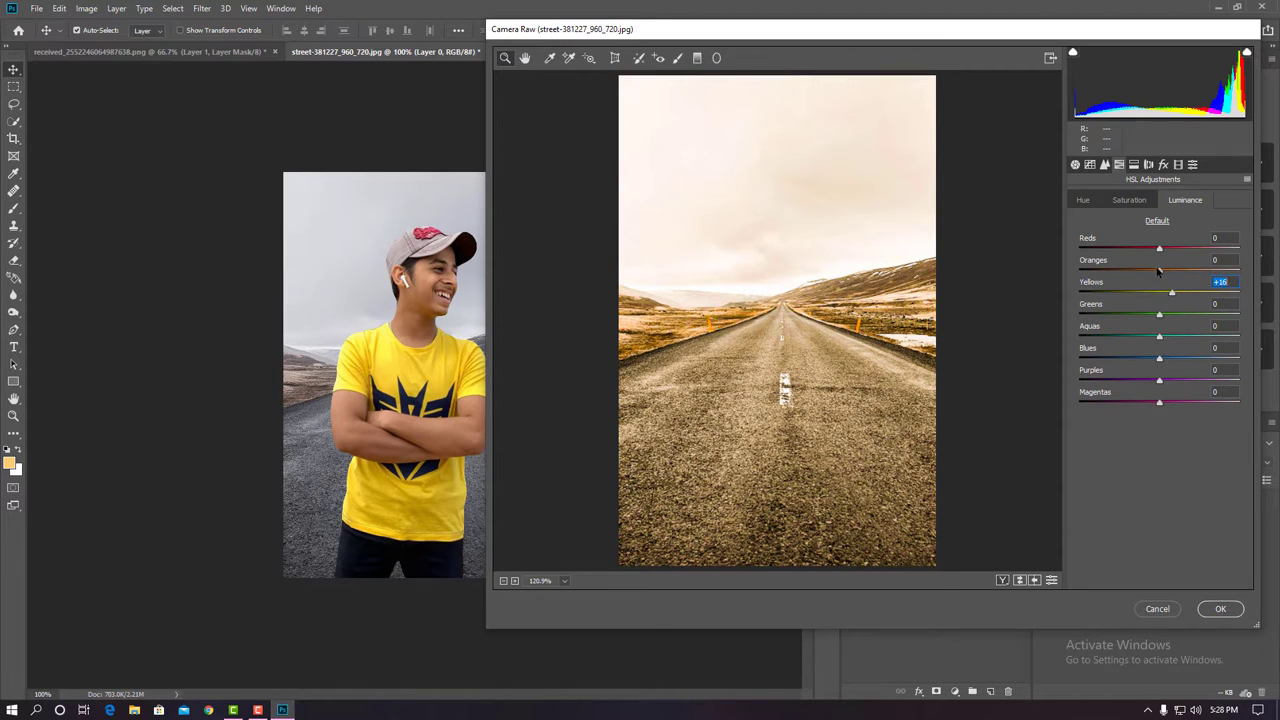
mouse_move(1160, 271)
mouse_down()
mouse_move(1210, 273)
mouse_move(1170, 294)
mouse_up()
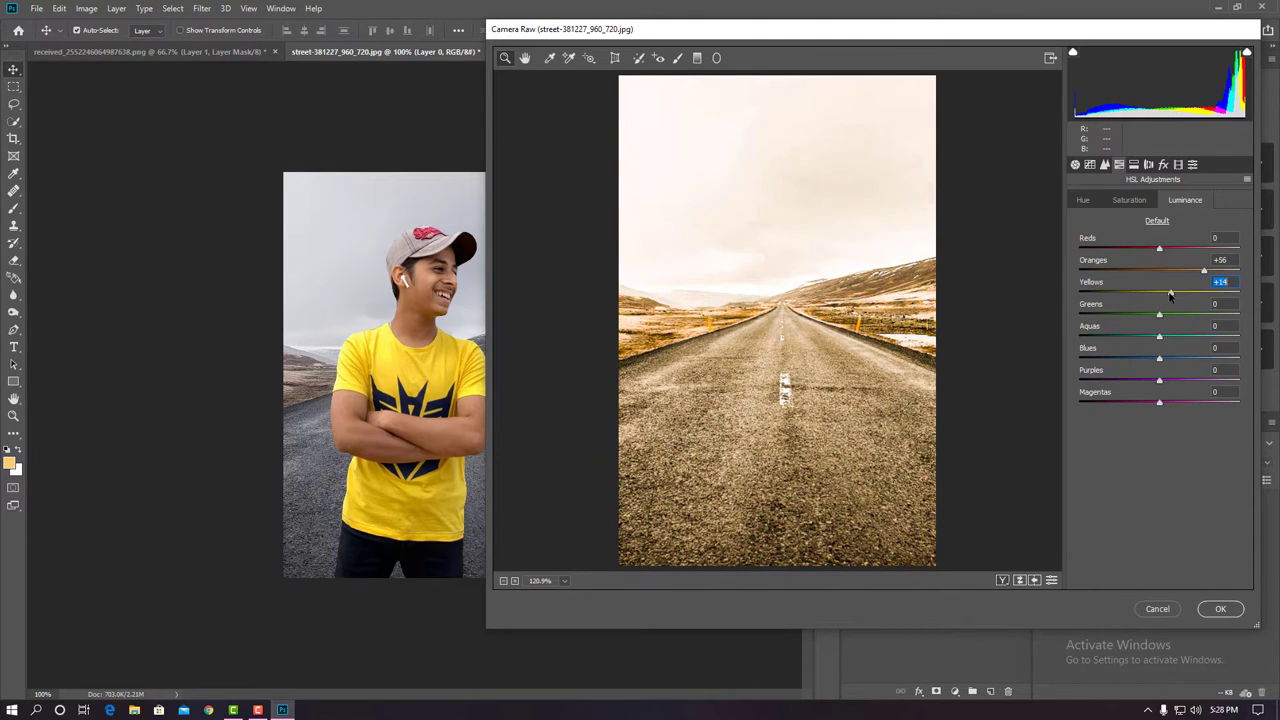
click(1141, 199)
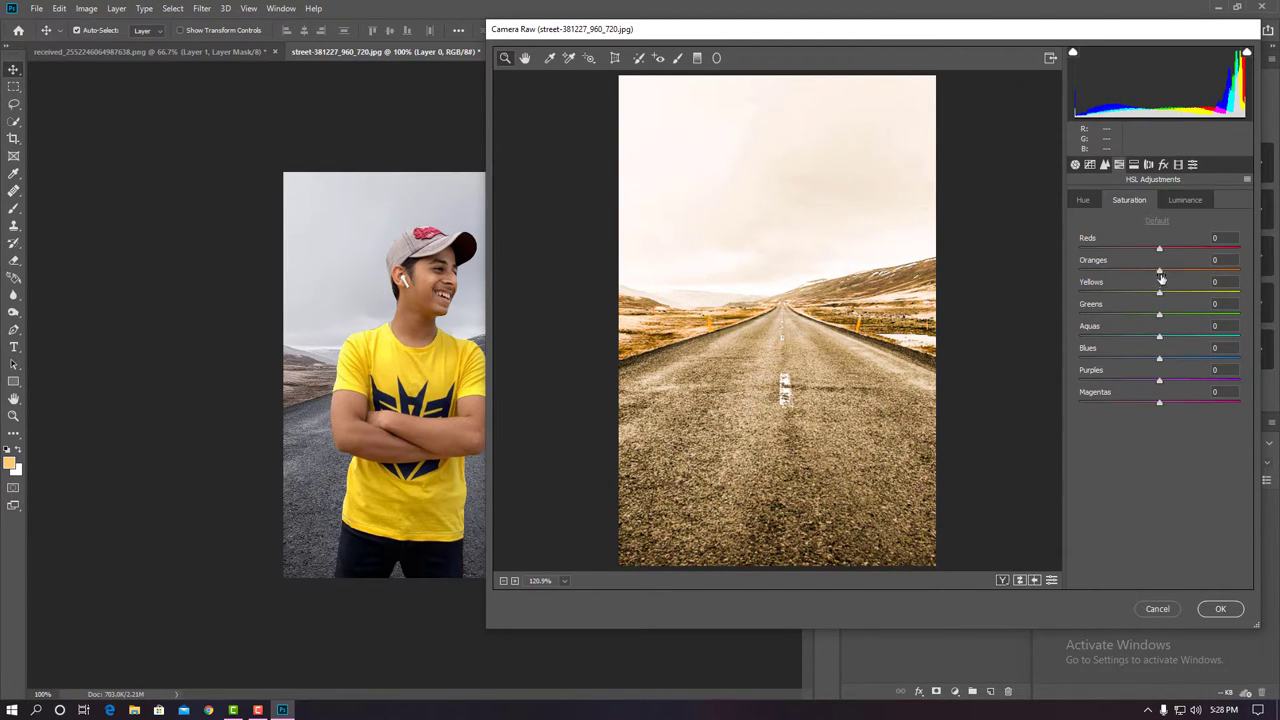
mouse_move(1201, 276)
mouse_down()
mouse_move(1116, 275)
mouse_move(1171, 275)
mouse_move(1151, 292)
mouse_up()
- Shift Oranges hue to -11, nudge the Yellows hue, and apply the Camera Raw grade
click(1085, 200)
drag(1160, 271, 1137, 272)
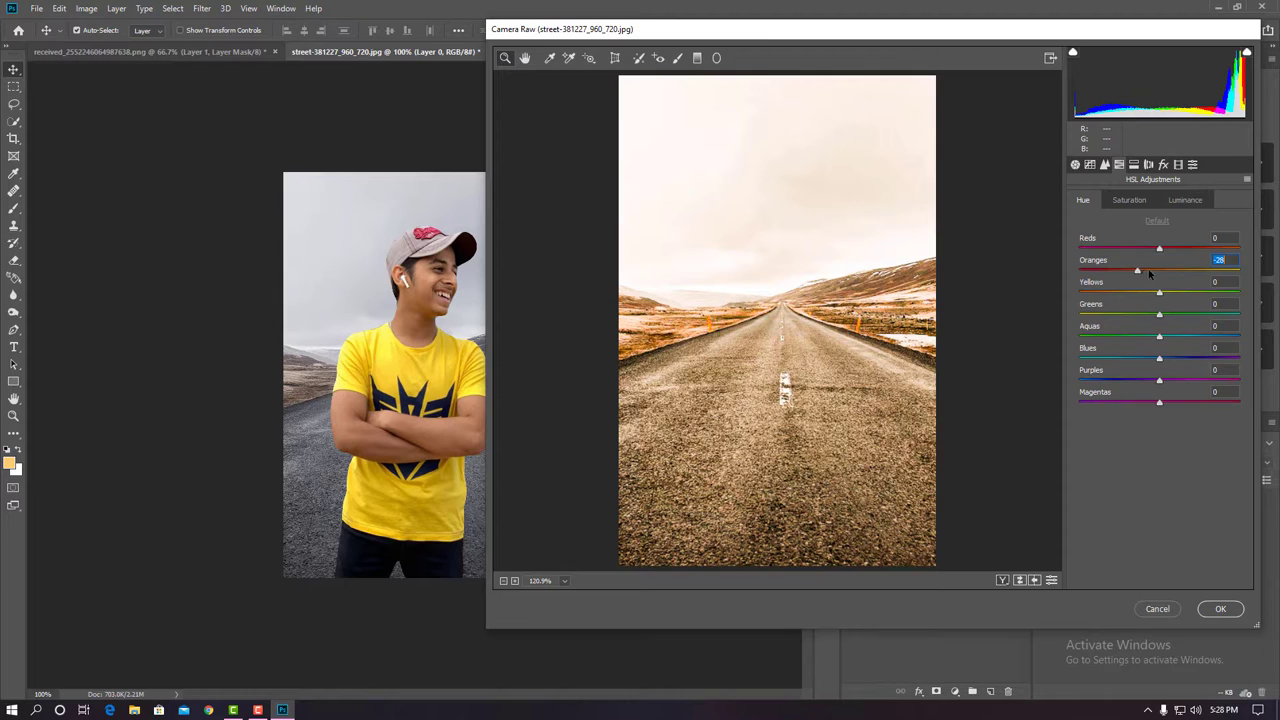
click(1149, 271)
drag(1169, 294, 1163, 295)
click(1219, 608)
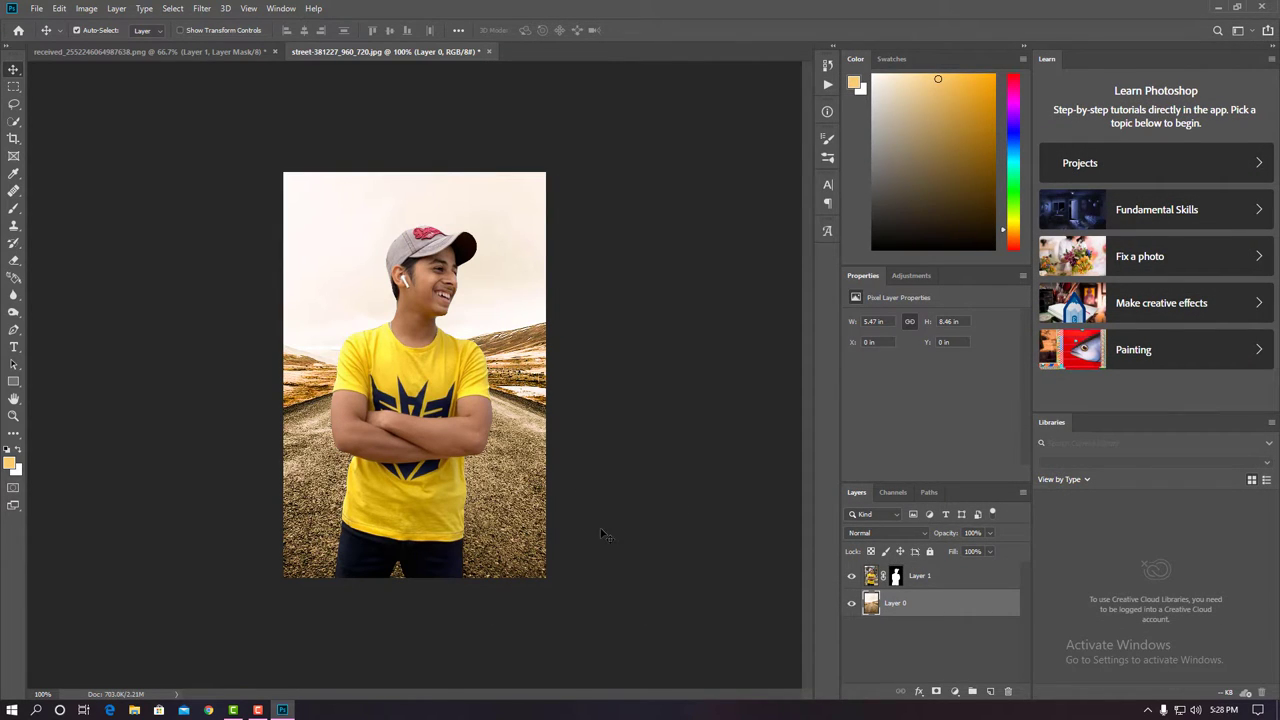
- Undo the grade accidentally reapplied to the boy's Layer 1 and bring up Camera Raw Filter on it
click(934, 583)
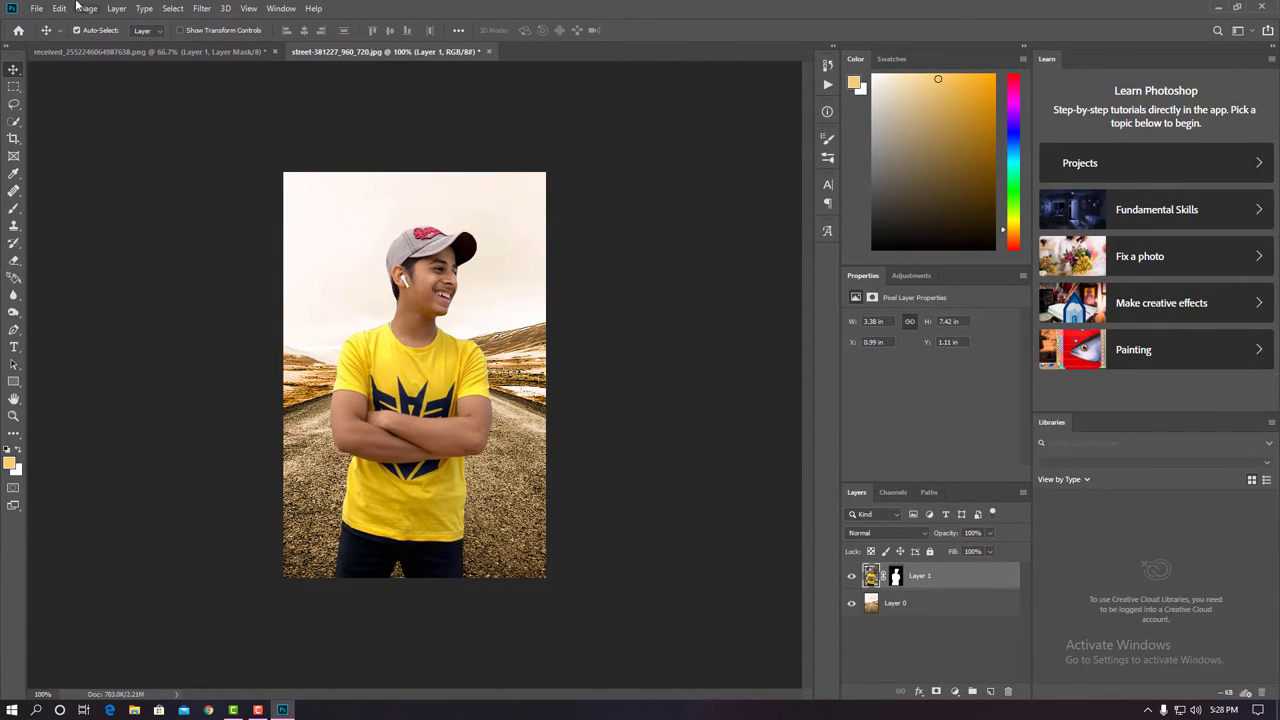
click(202, 8)
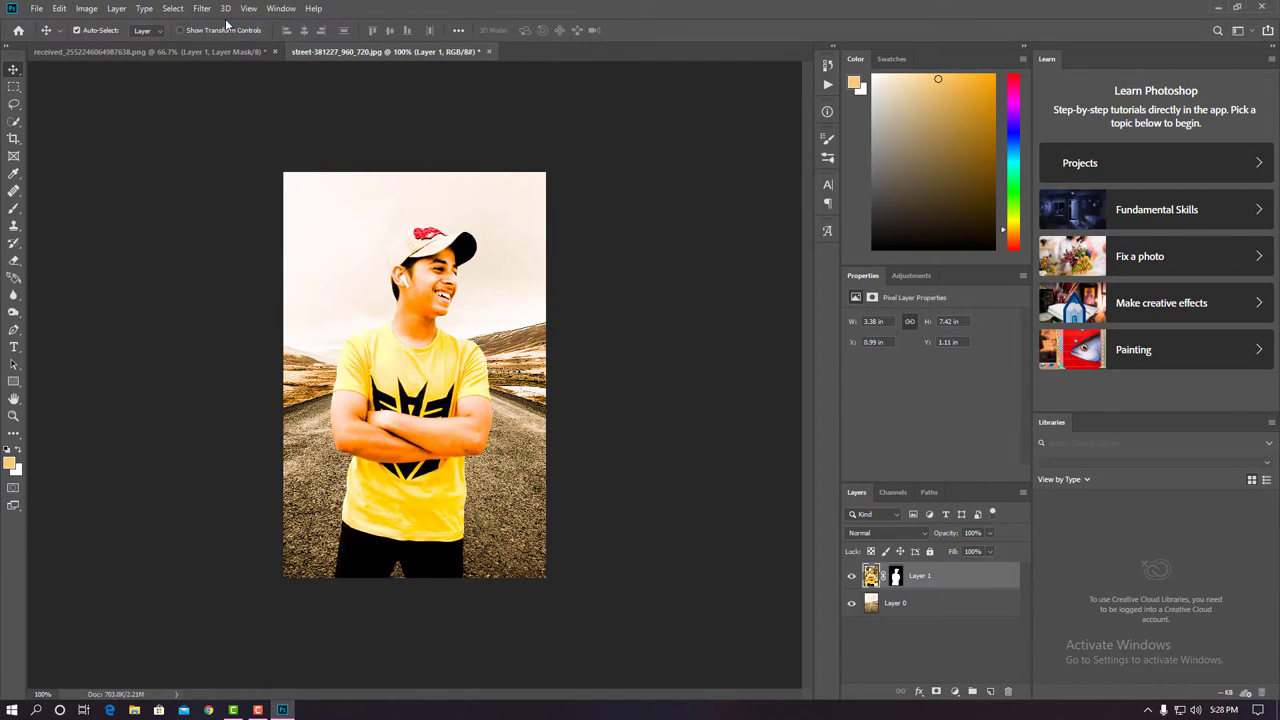
key(ctrl+z)
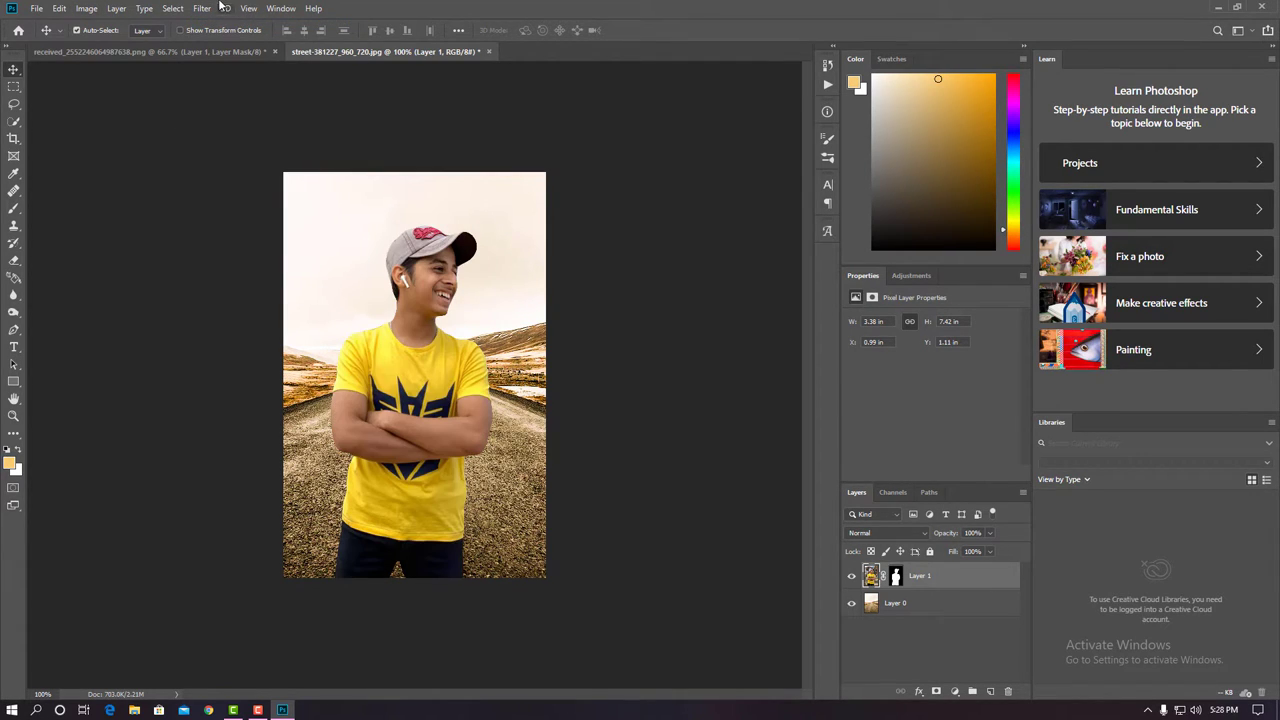
click(202, 8)
click(240, 88)
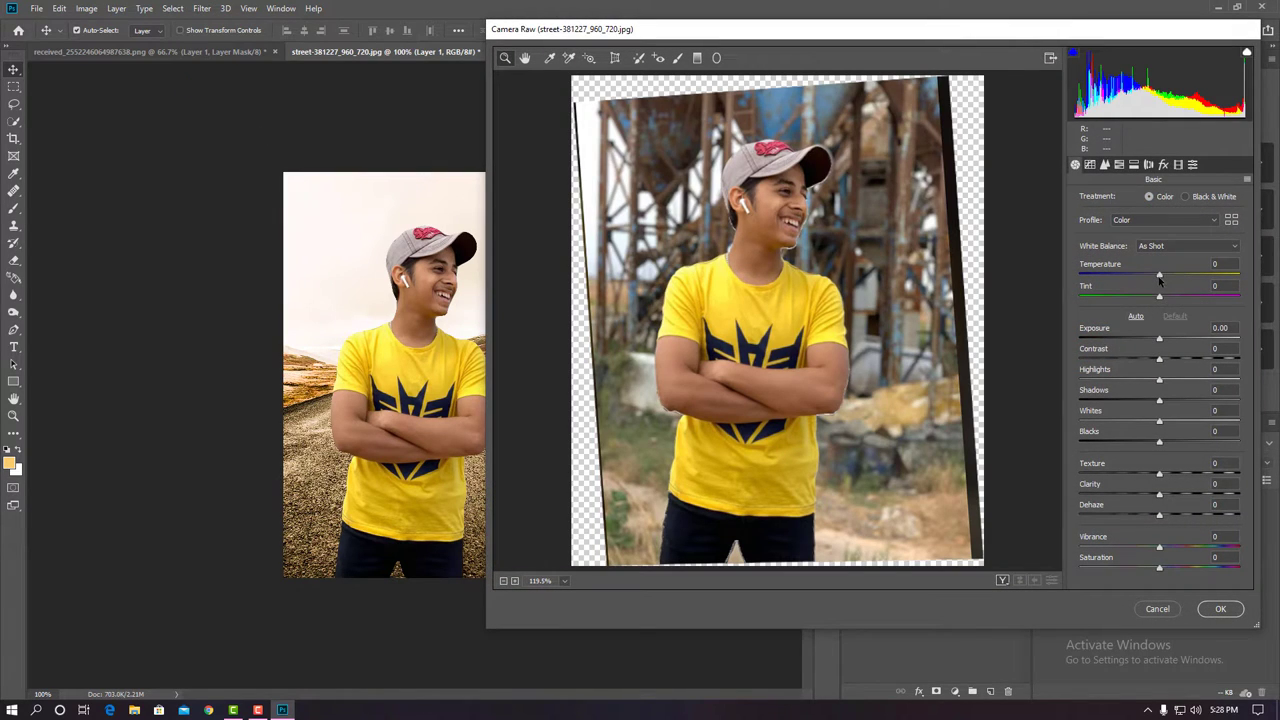
- Warm the boy, raise exposure and contrast, reduce texture, then ease the temperature back slightly
drag(1159, 276, 1179, 281)
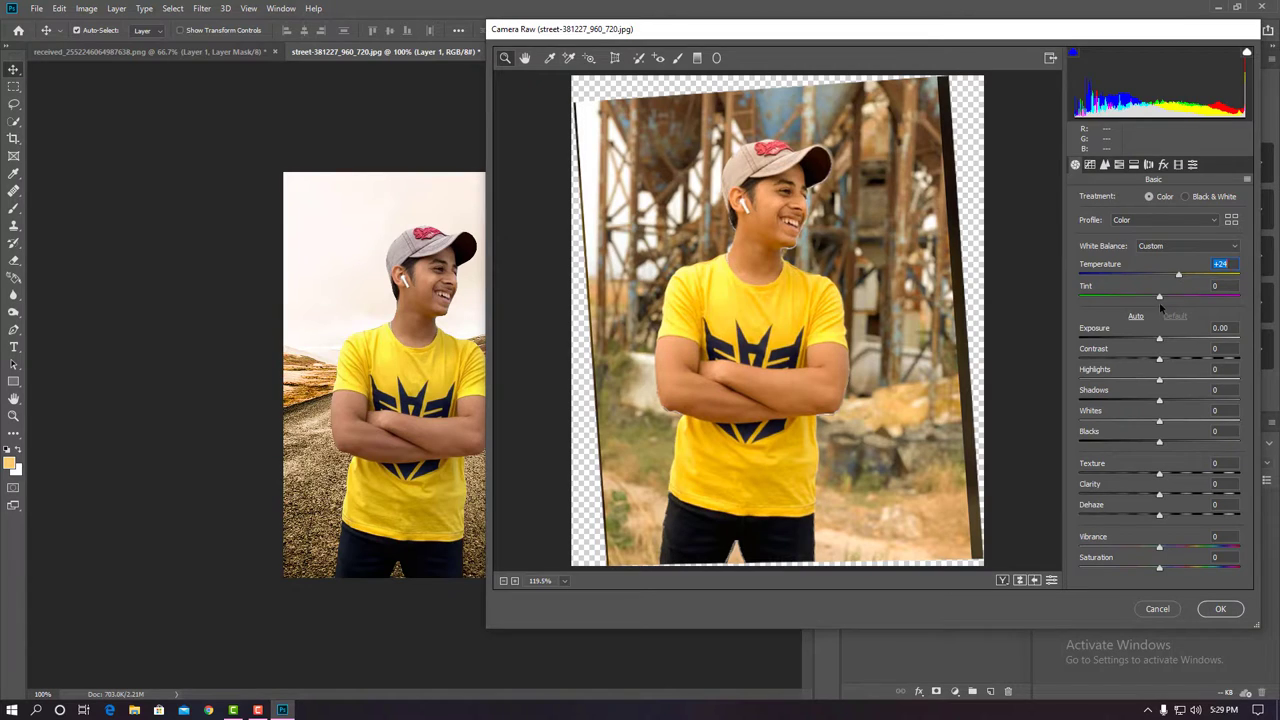
drag(1160, 339, 1166, 341)
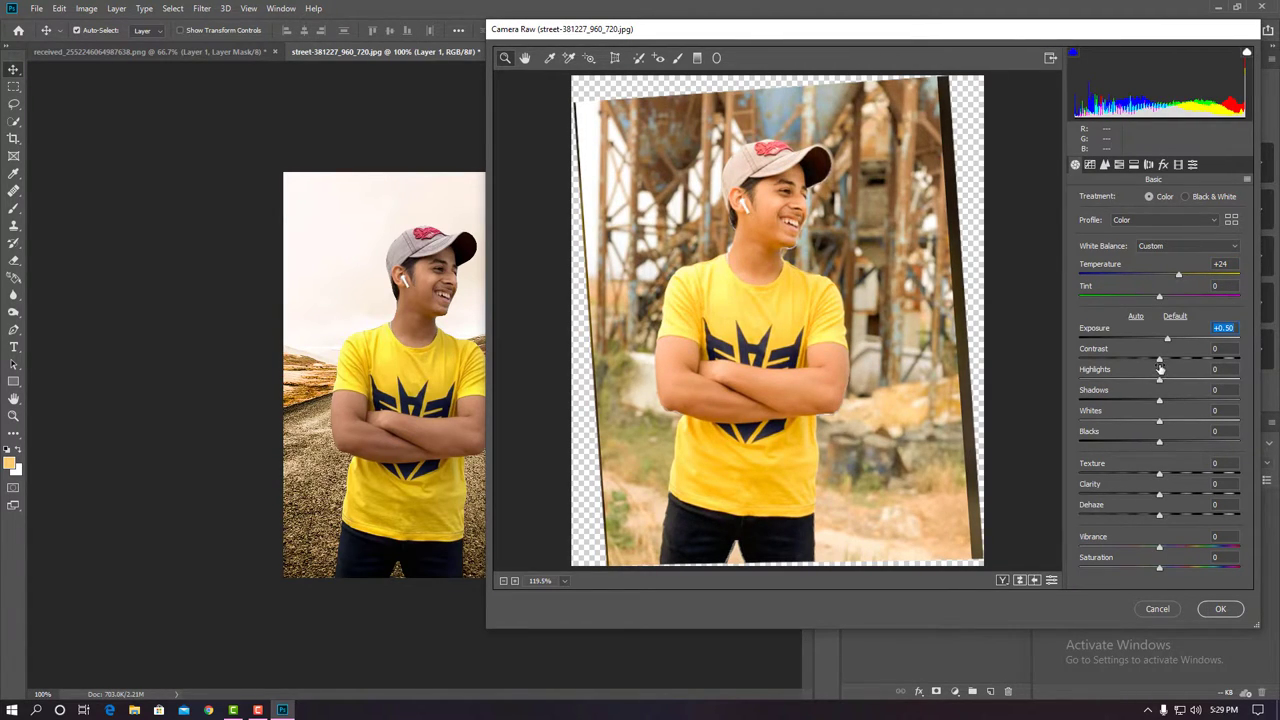
mouse_move(1160, 360)
mouse_down()
mouse_move(1203, 362)
mouse_move(1165, 341)
mouse_move(1165, 386)
mouse_move(1130, 402)
mouse_move(1154, 386)
mouse_move(1203, 423)
mouse_move(1139, 443)
mouse_move(1210, 477)
mouse_move(1178, 497)
mouse_move(1177, 516)
mouse_up()
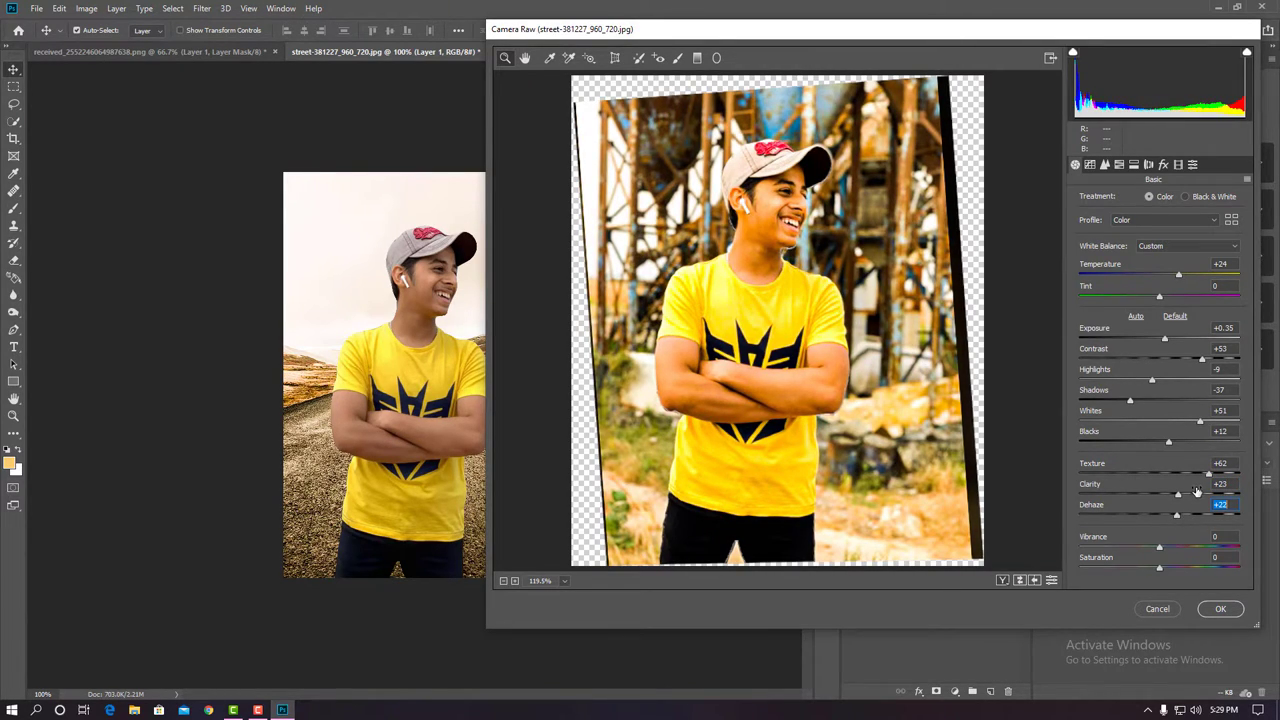
drag(1208, 474, 1185, 474)
drag(1182, 271, 1175, 273)
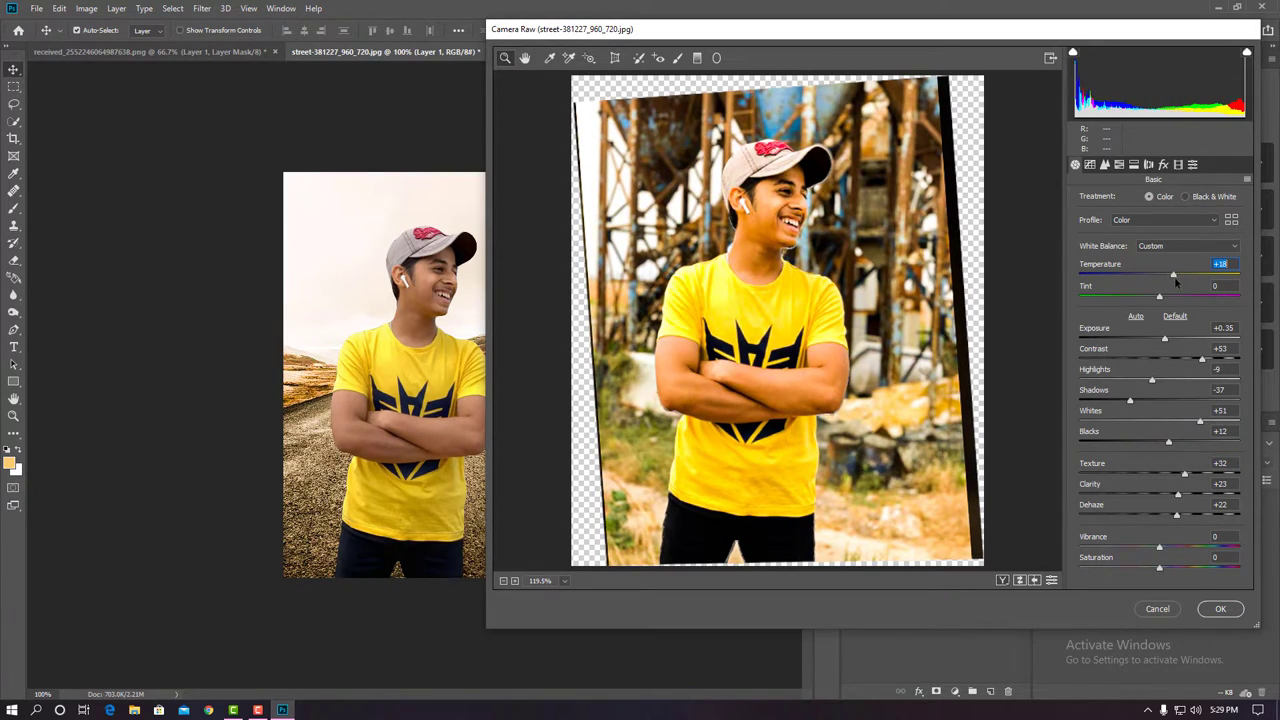
key(Down)
key(Down)
key(Down)
- In HSL, set Oranges hue +6 and Yellows hue -12, desaturate oranges and yellows, brighten oranges, and apply
click(1119, 164)
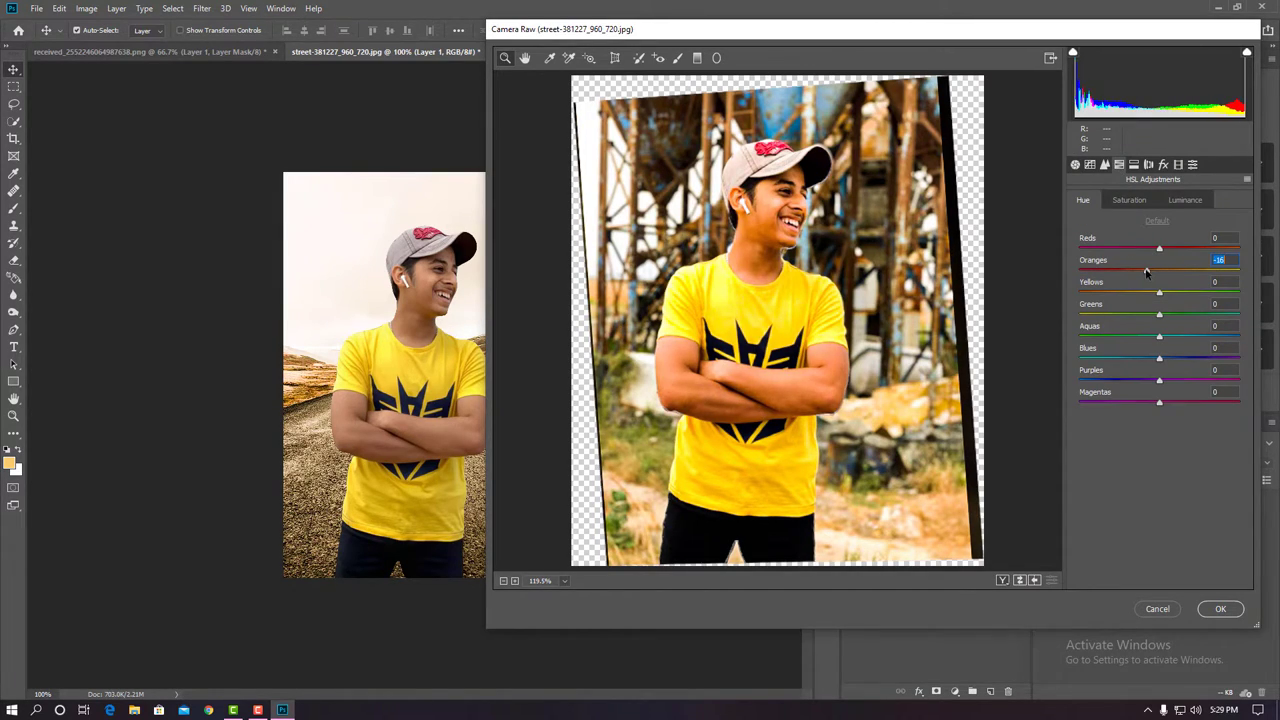
drag(1159, 272, 1164, 272)
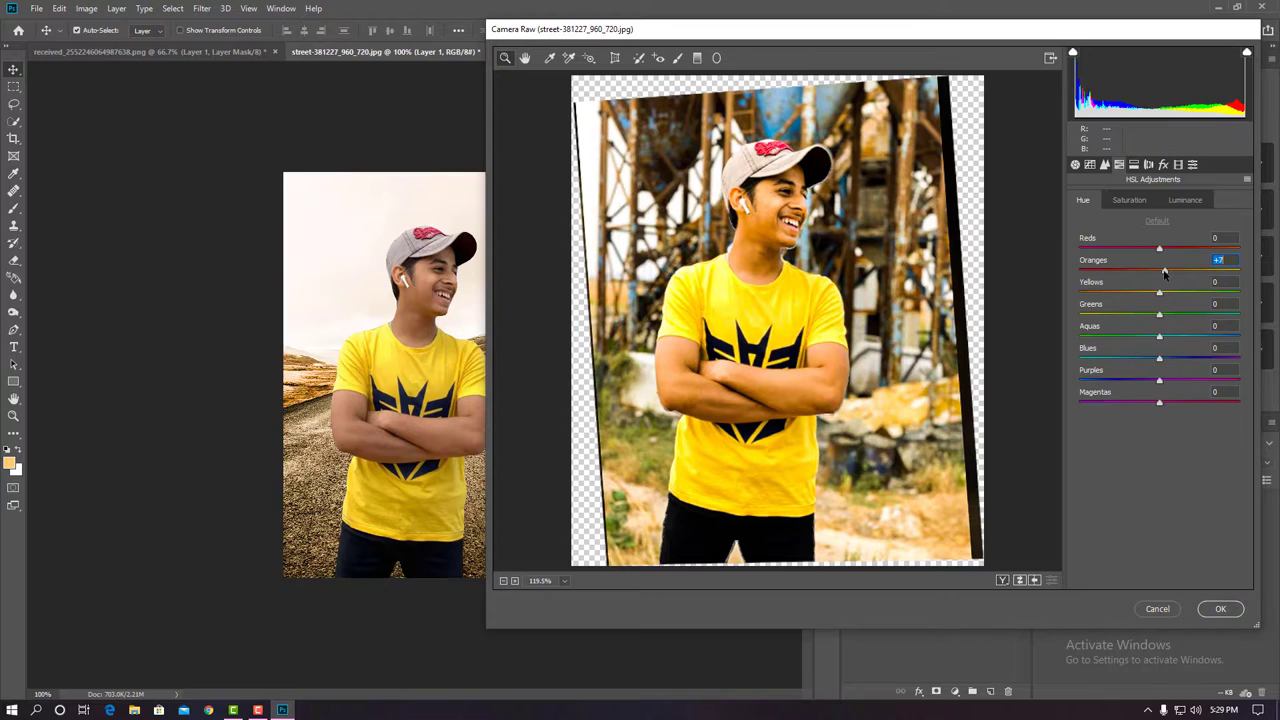
click(1138, 204)
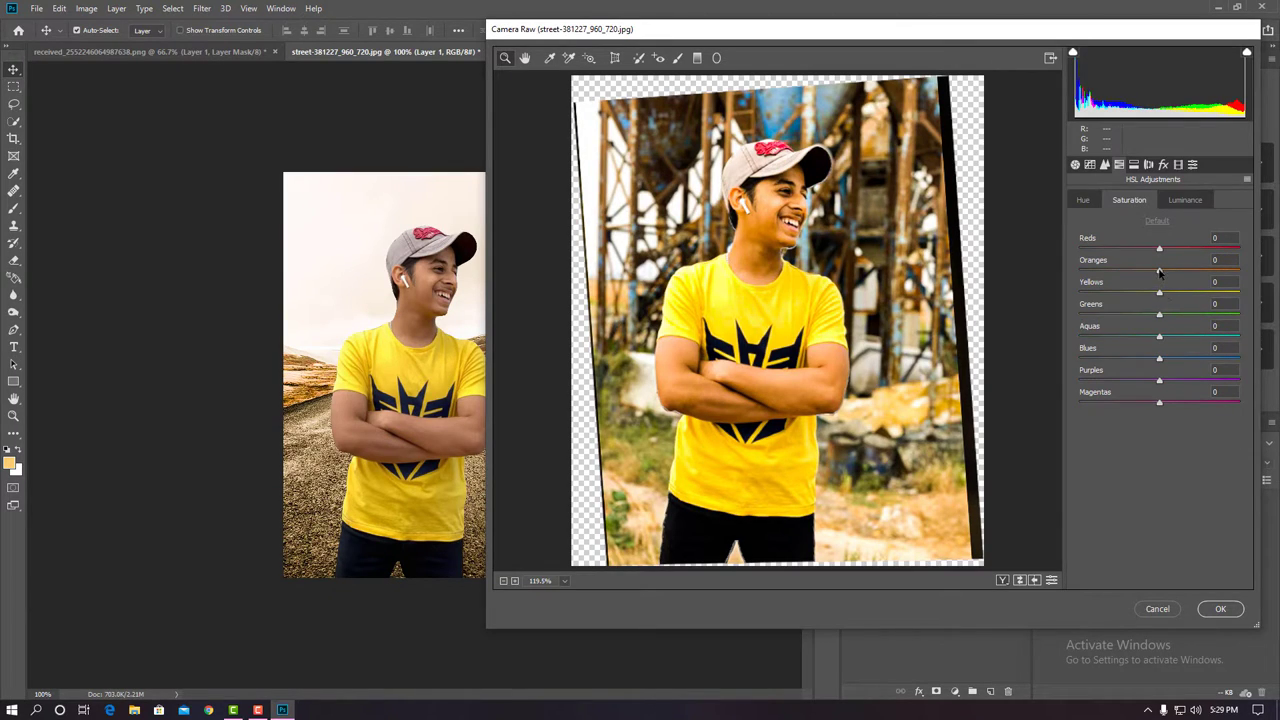
drag(1160, 272, 1151, 272)
drag(1160, 292, 1164, 296)
click(1186, 200)
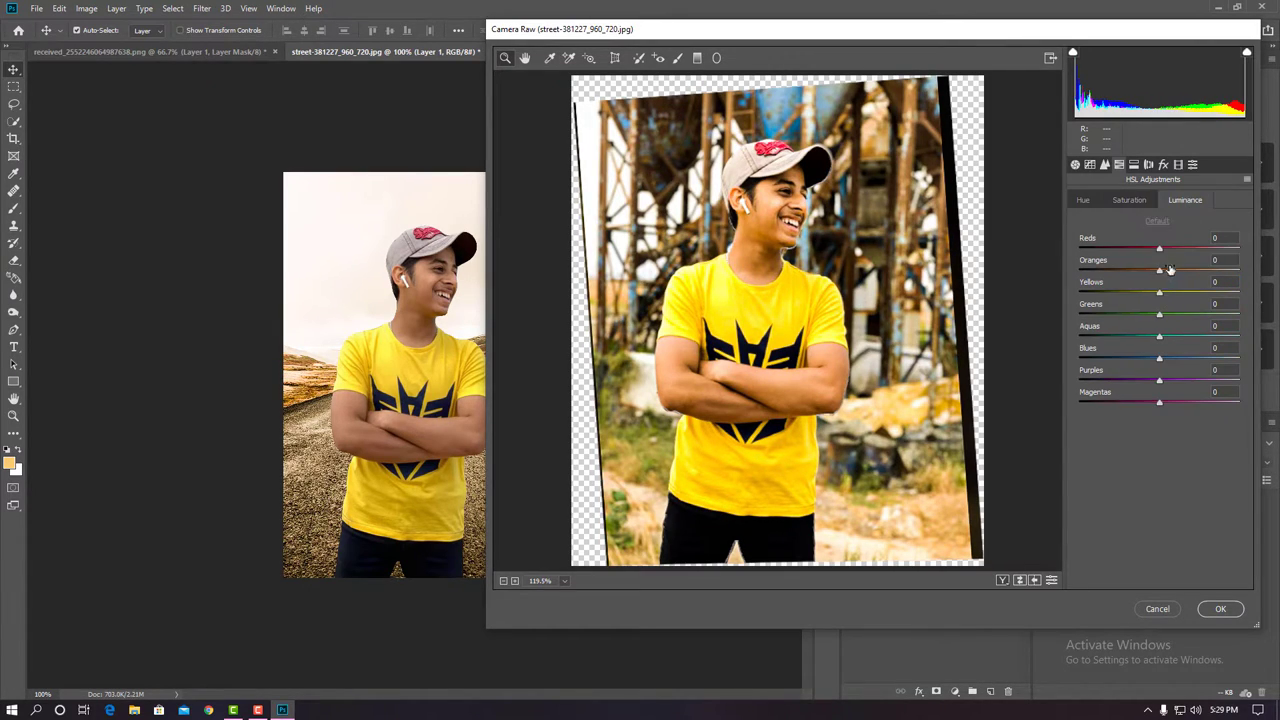
mouse_move(1160, 270)
mouse_down()
mouse_move(1189, 271)
mouse_move(1125, 293)
mouse_move(1161, 293)
mouse_up()
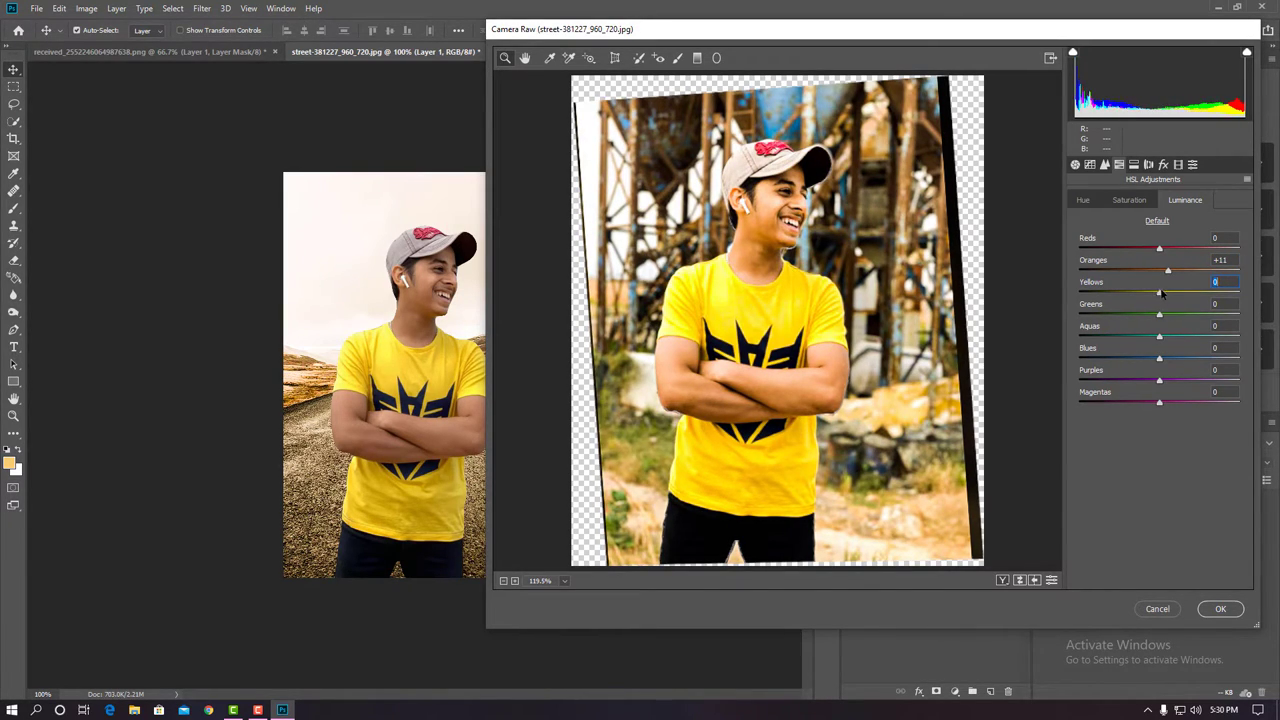
click(1088, 201)
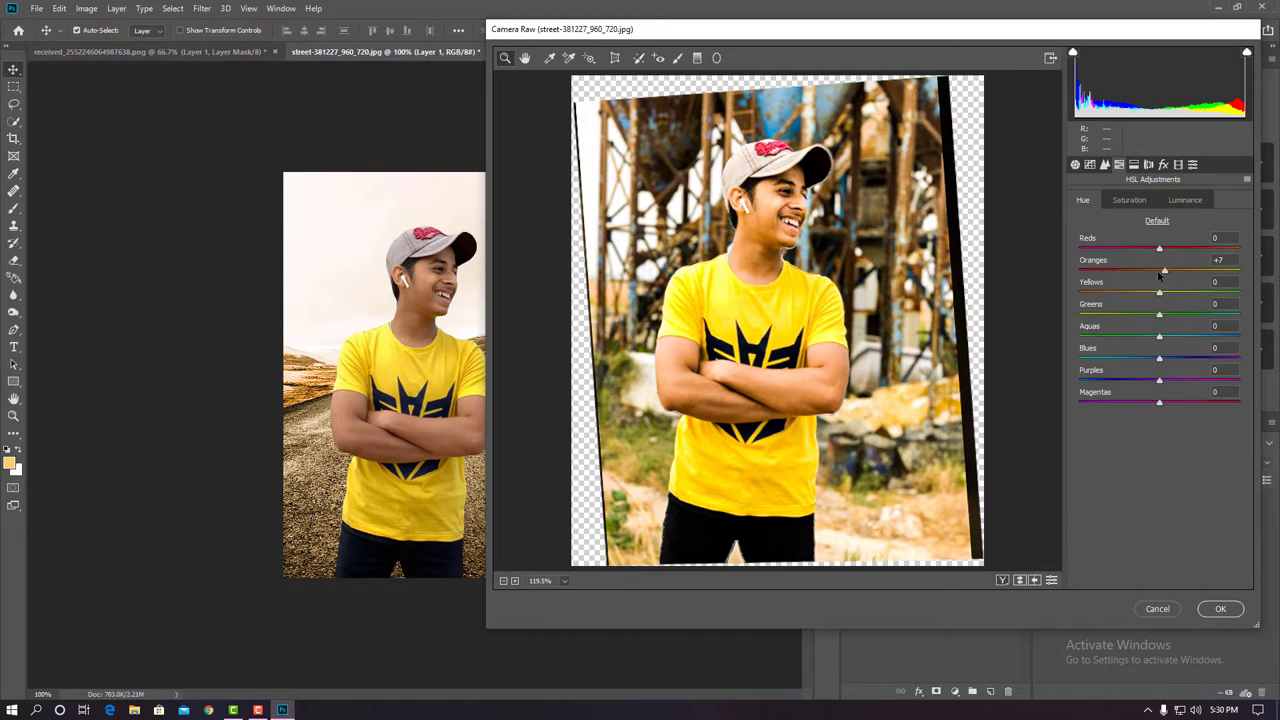
drag(1164, 272, 1168, 273)
drag(1168, 272, 1151, 295)
click(1224, 609)
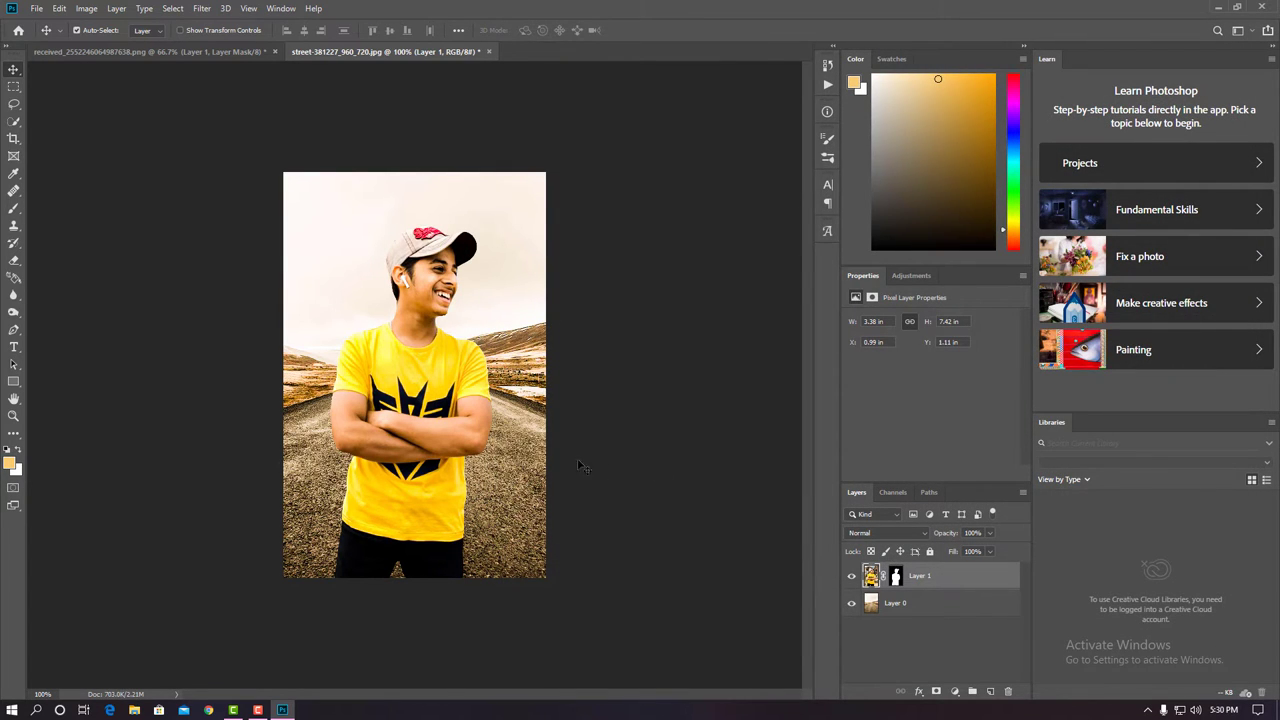
- Free-transform the boy: rotate about 3° counterclockwise, enlarge slightly, and commit
key(ctrl+plus)
key(ctrl+minus)
key(ctrl+t)
drag(630, 154, 622, 148)
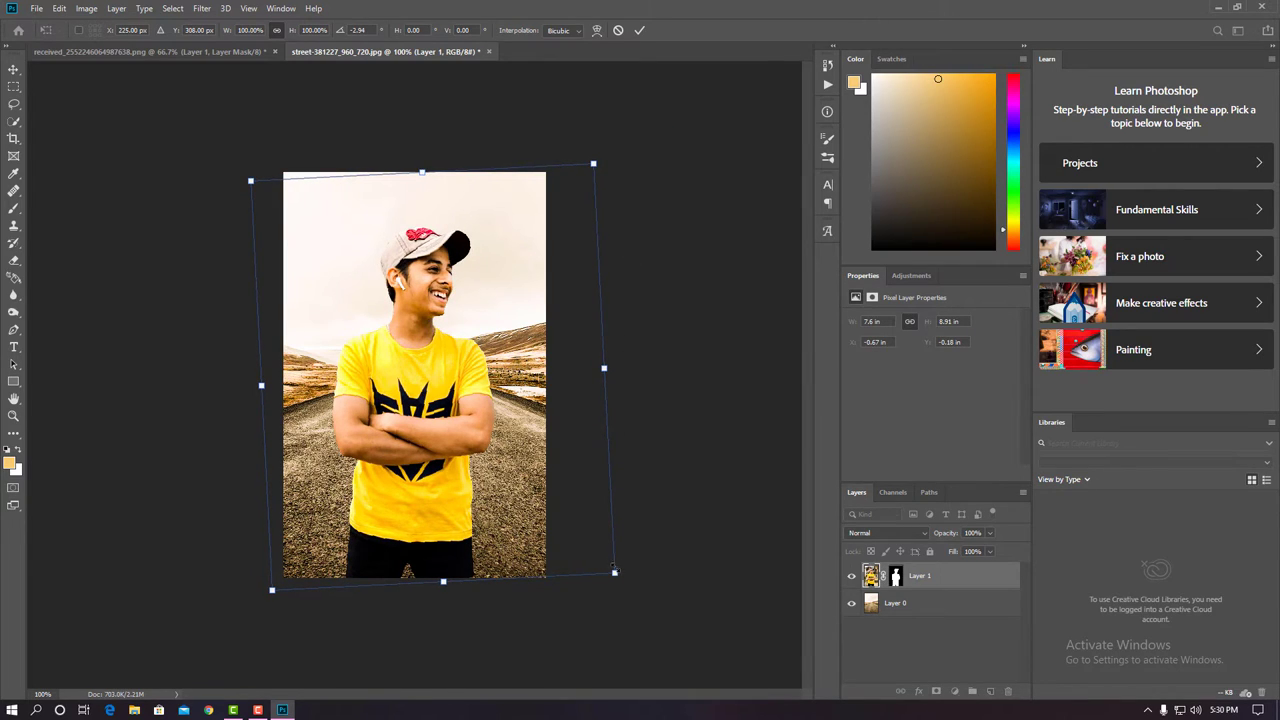
drag(615, 577, 622, 561)
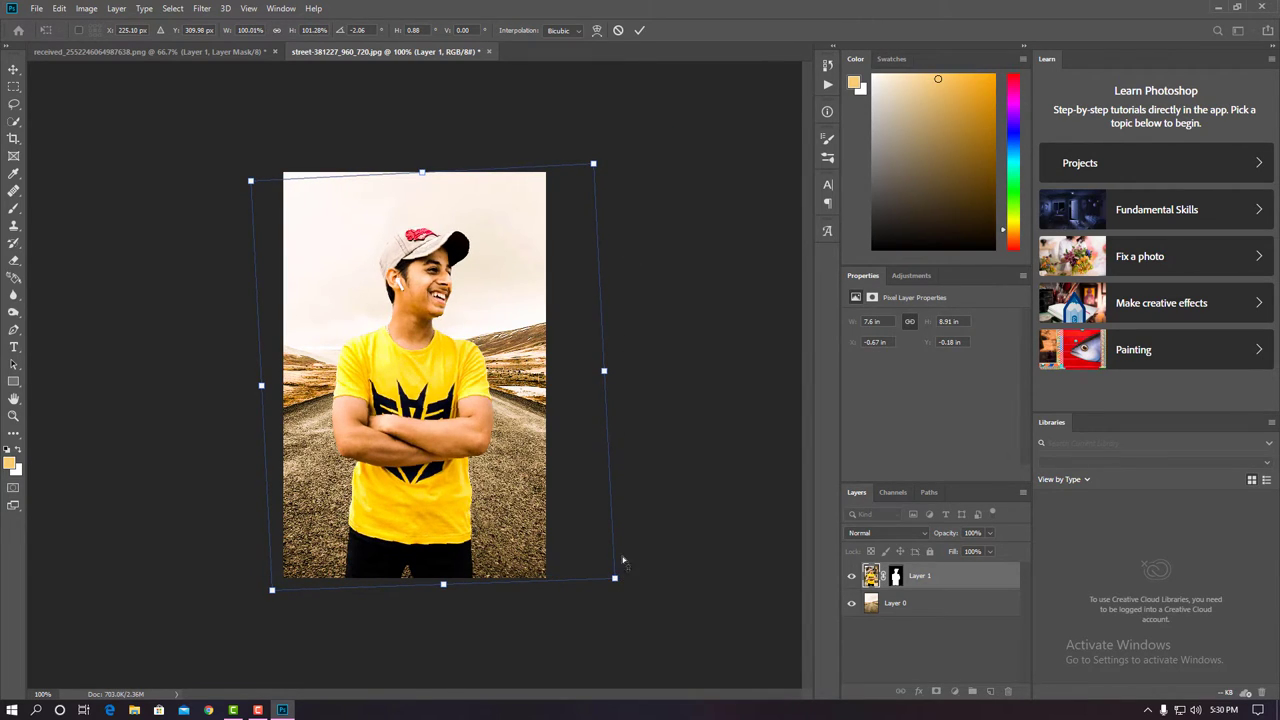
click(639, 30)
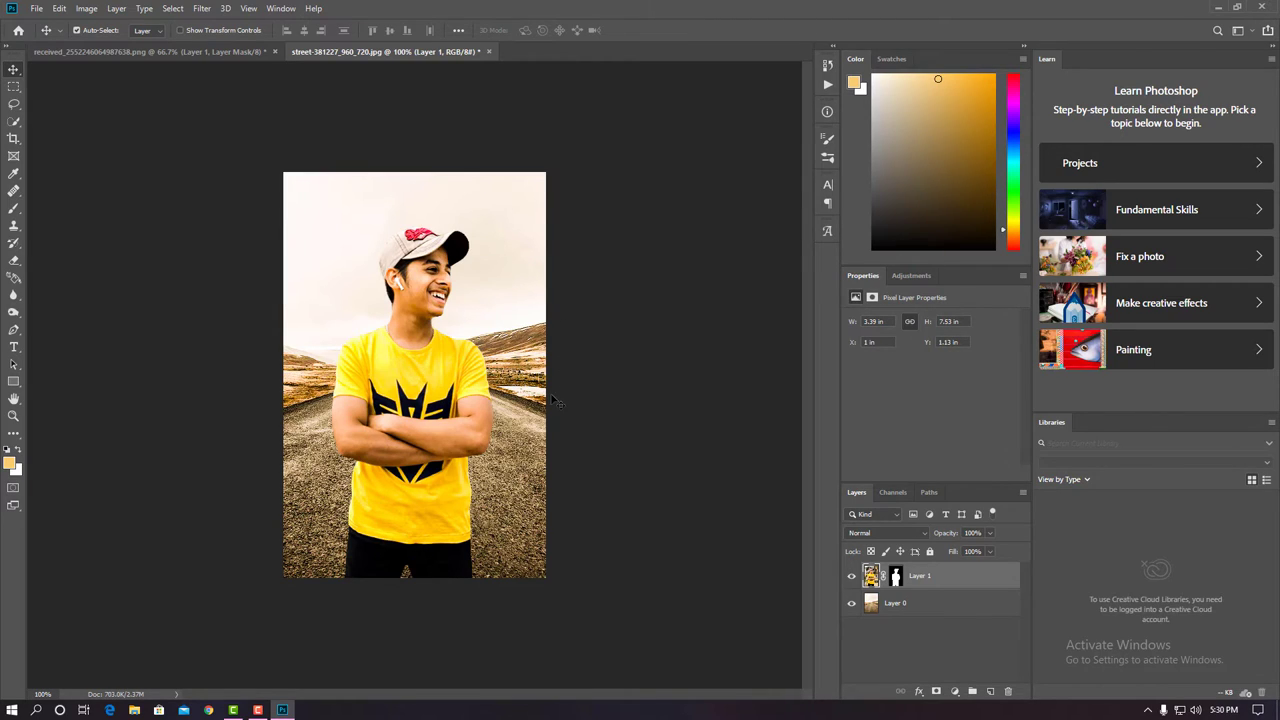
click(14, 208)
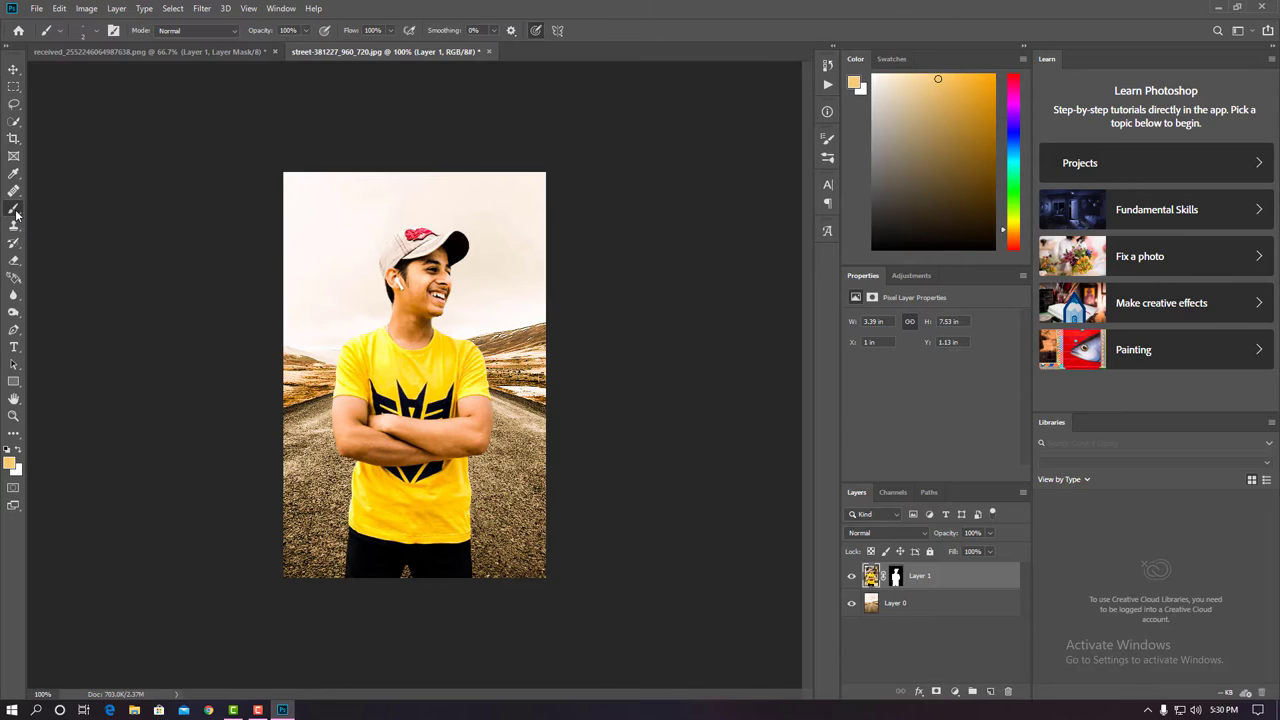
right_click(14, 208)
click(13, 296)
right_click(13, 296)
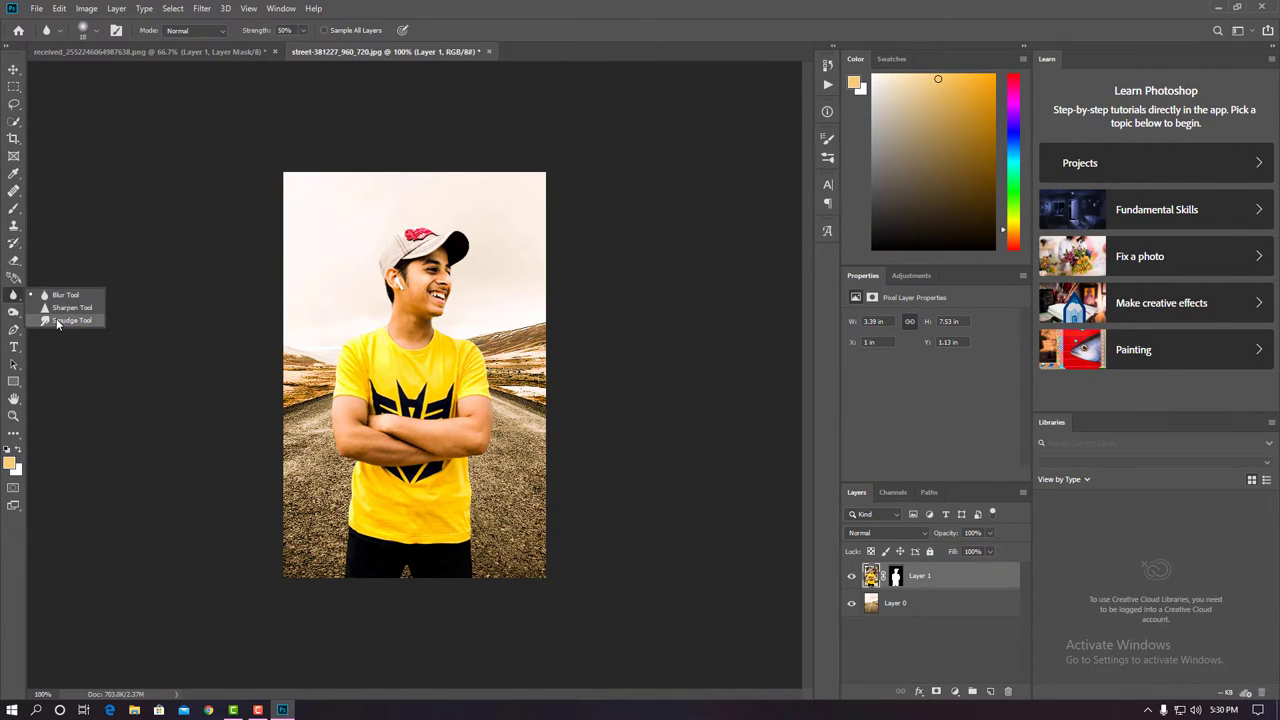
click(13, 314)
right_click(13, 314)
click(68, 312)
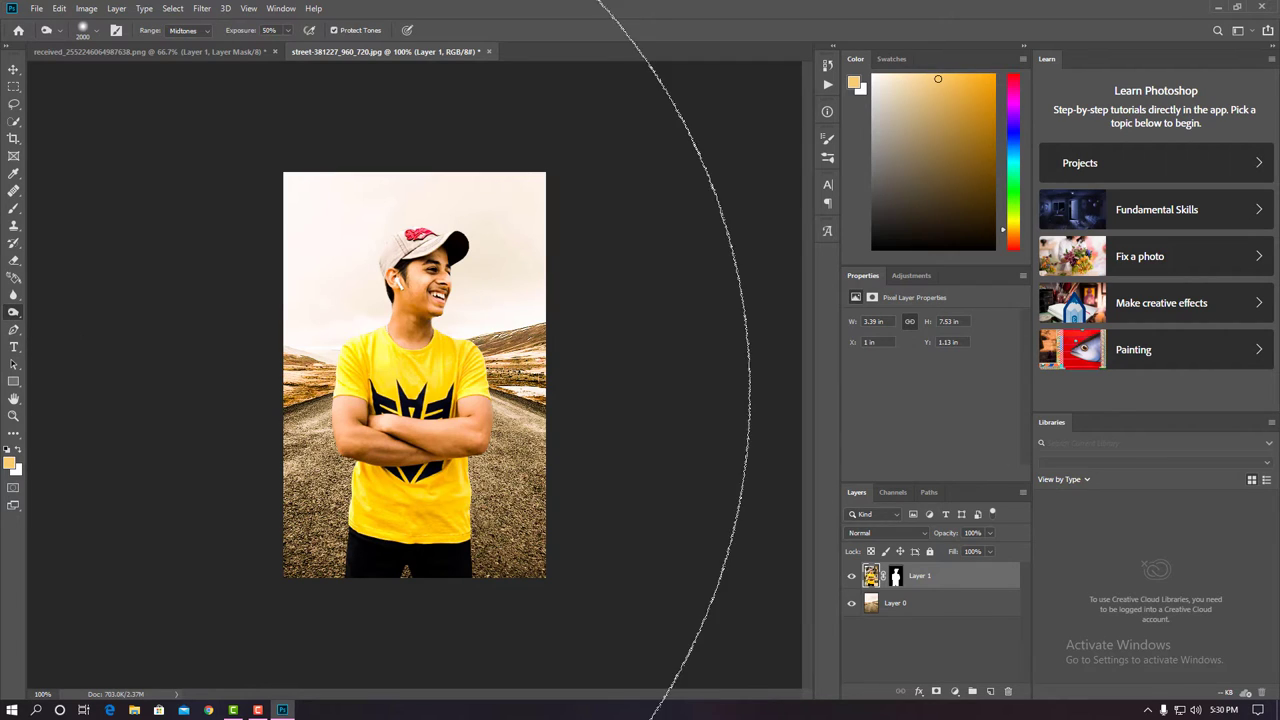
key(bracketleft)
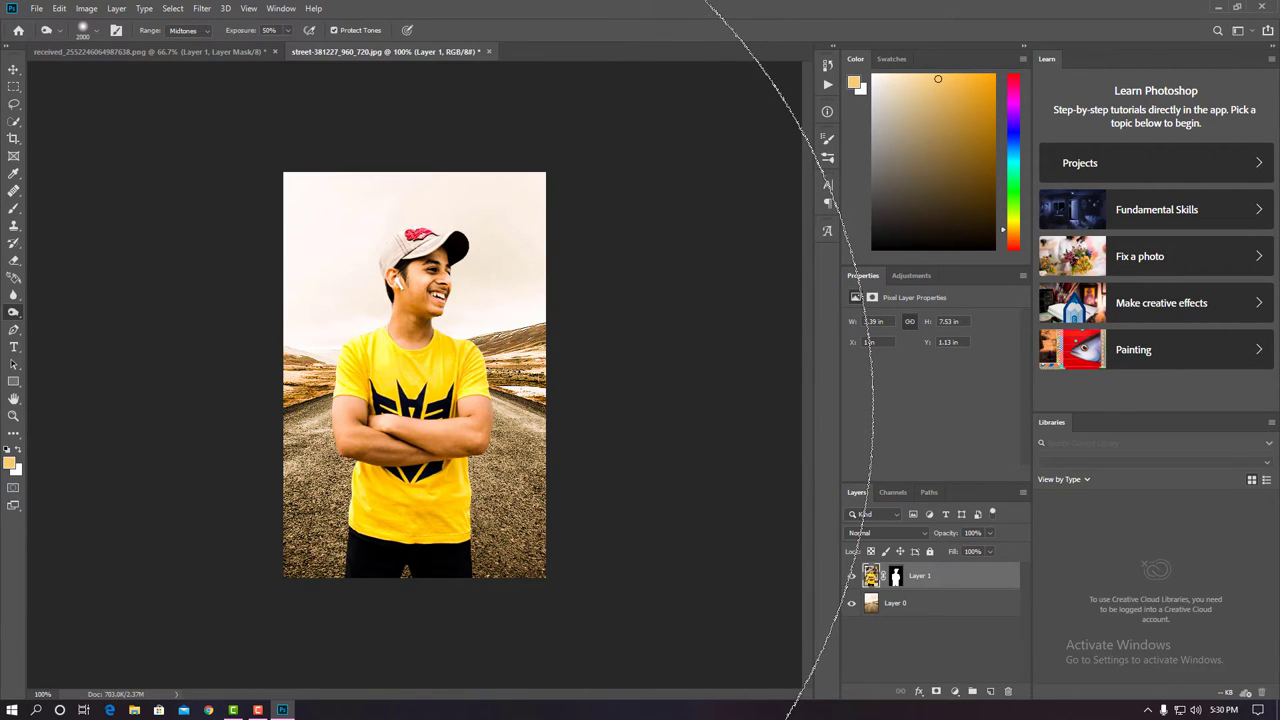
key(bracketleft)
key(bracketleft)
key(bracketleft)
key(bracketleft)
key(bracketleft)
key(bracketleft)
key(bracketleft)
key(bracketleft)
key(bracketleft)
key(bracketleft)
key(bracketleft)
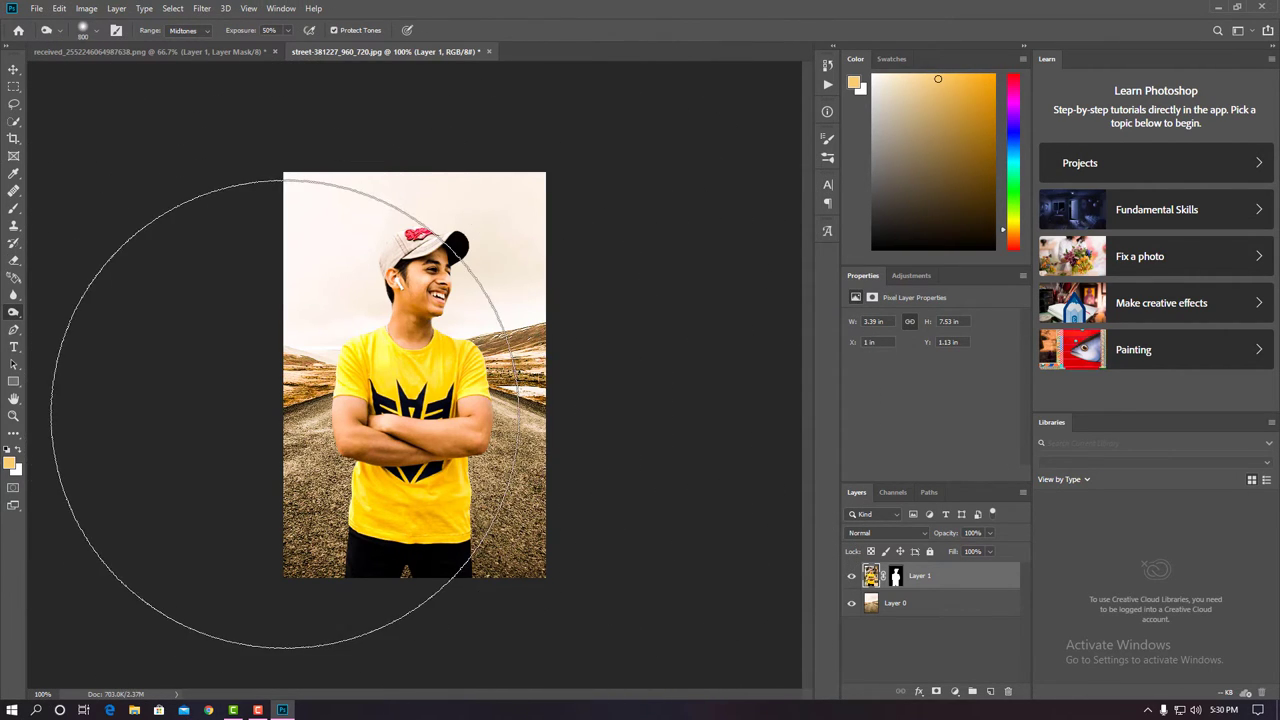
key(bracketleft)
key(bracketleft)
key(bracketleft)
key(bracketleft)
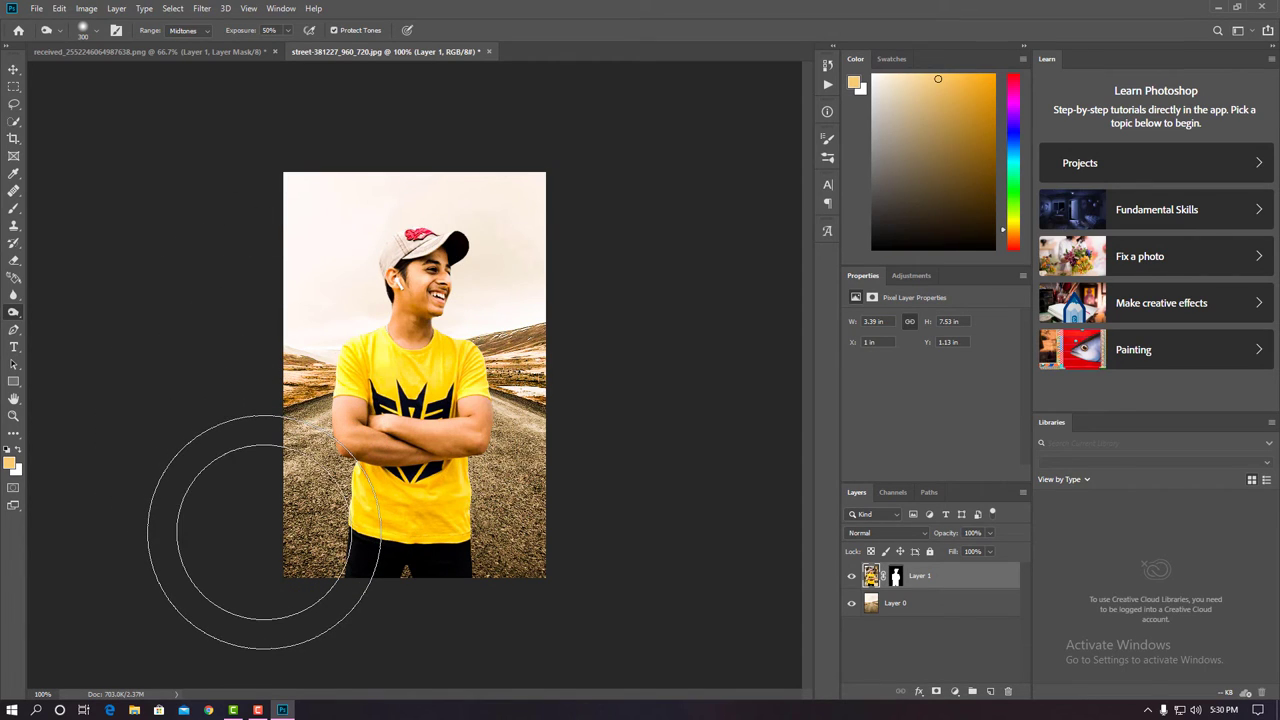
key(ctrl+shift+alt+n)
key(alt+bracketleft)
key(alt+bracketleft)
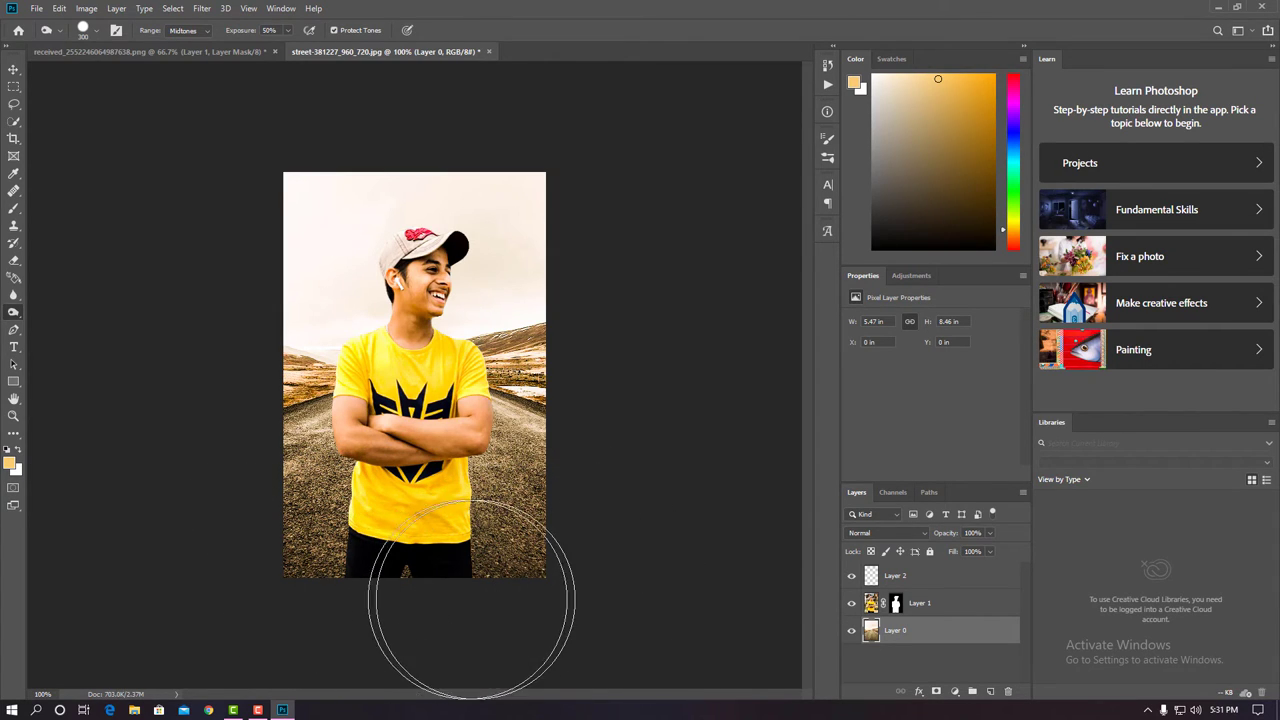
click(944, 575)
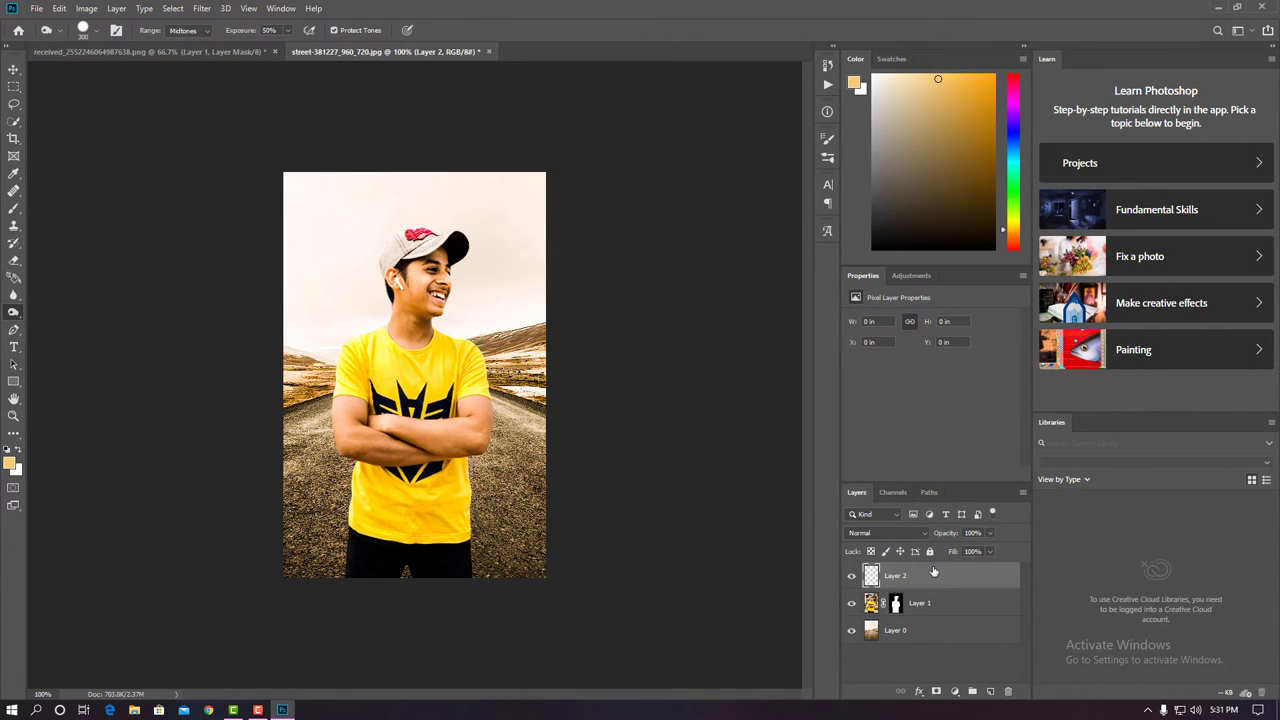
key(Delete)
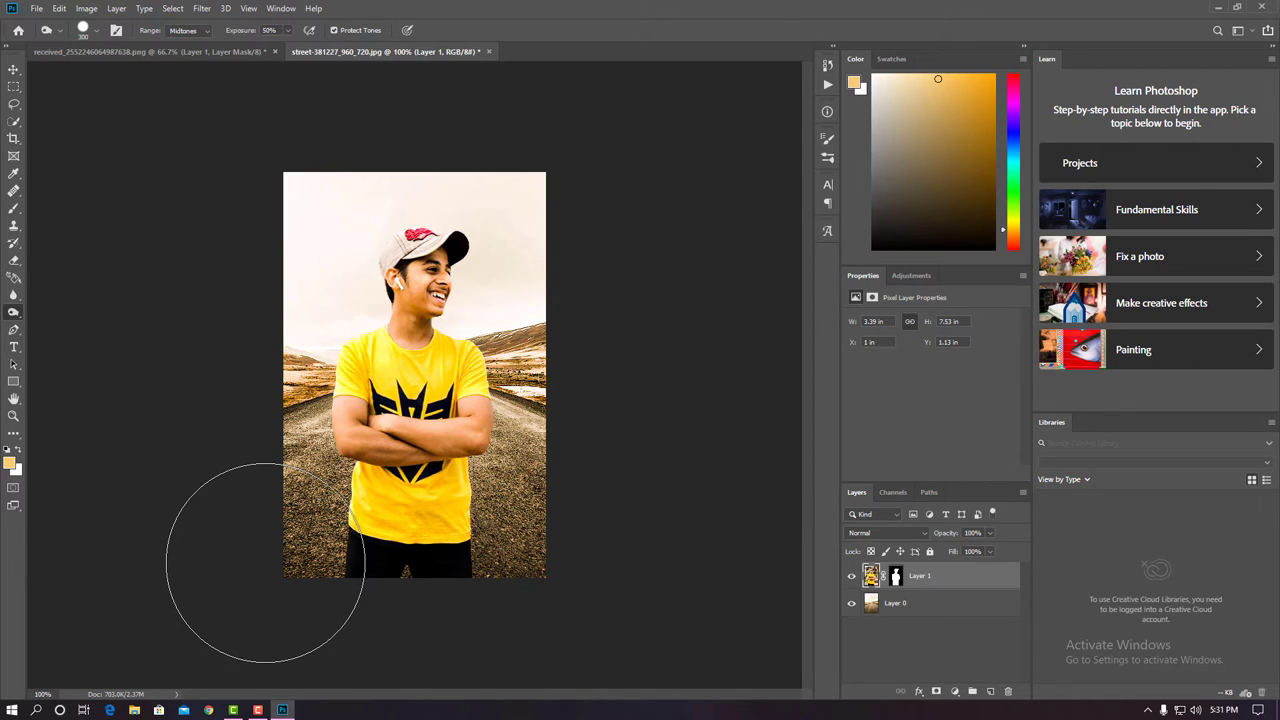
click(96, 30)
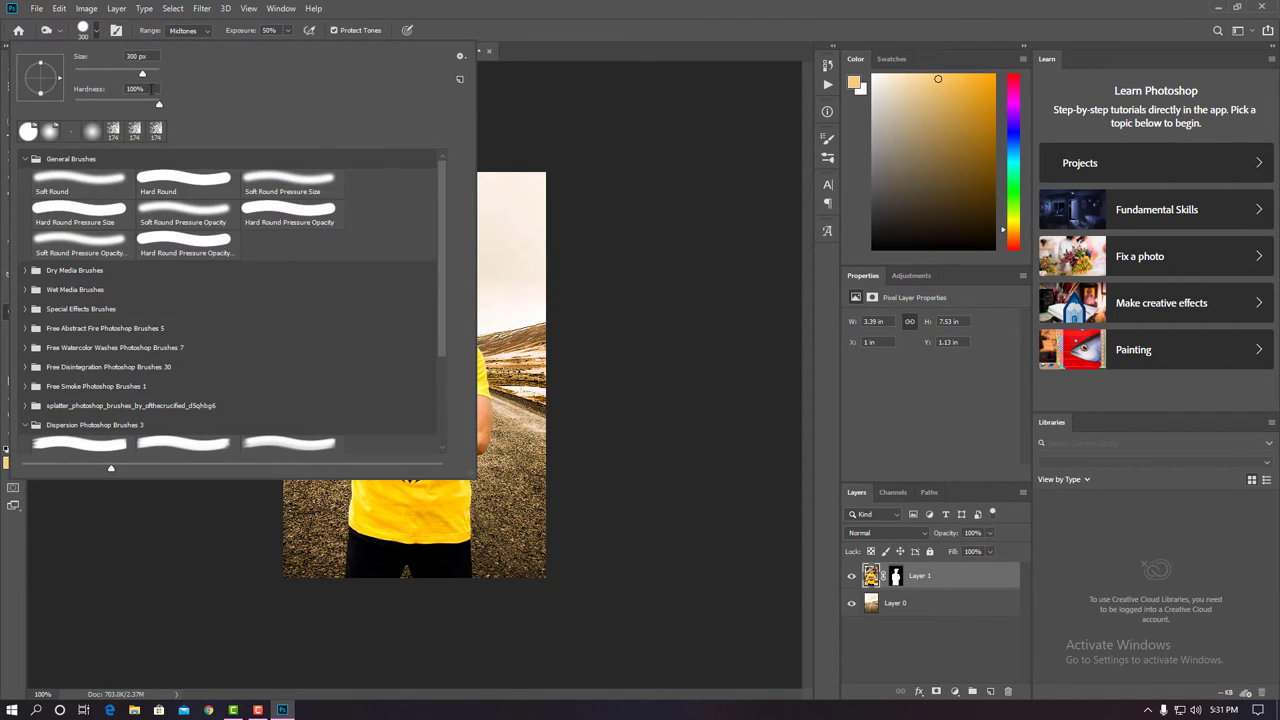
click(950, 608)
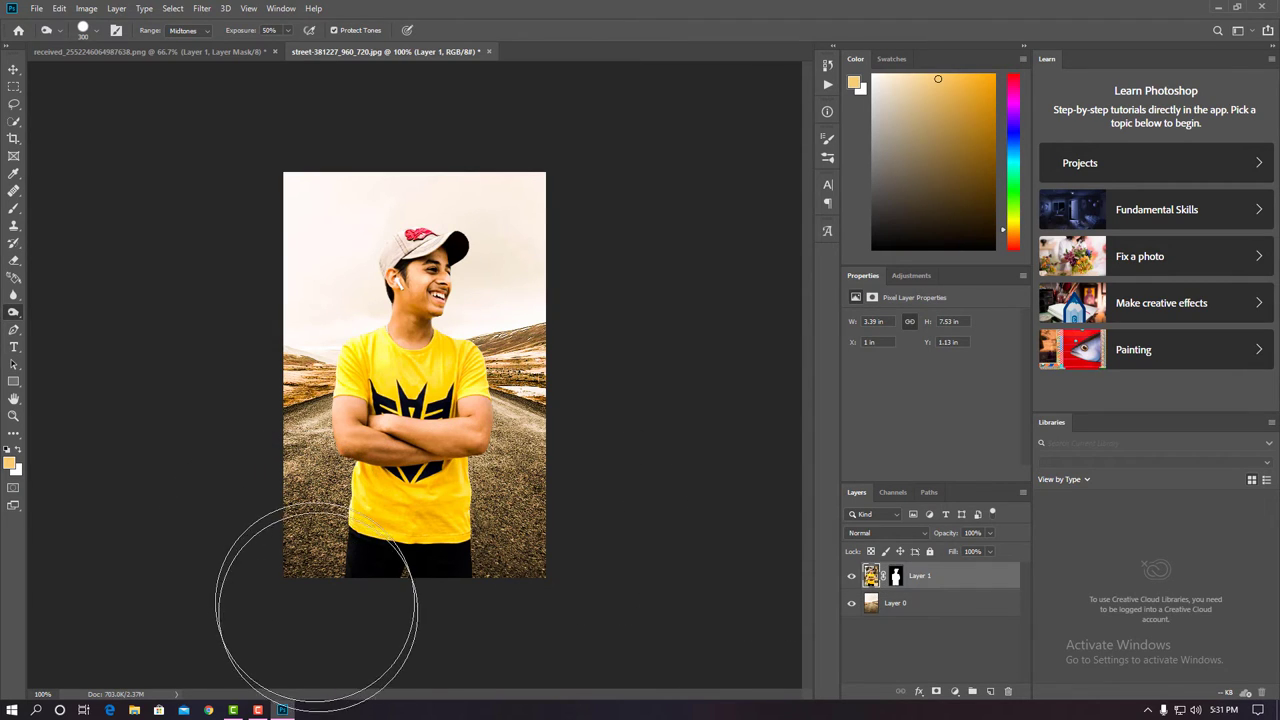
click(919, 606)
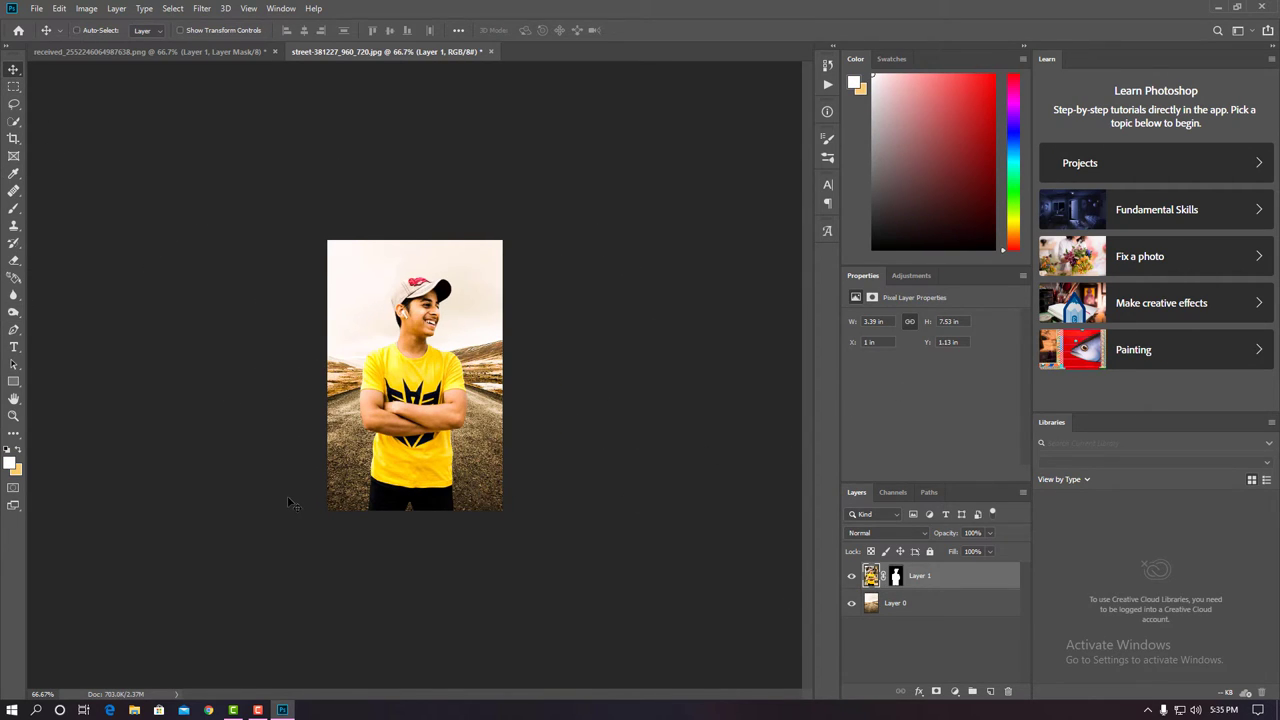
key(ctrl+plus)
key(ctrl+plus)
key(ctrl+minus)
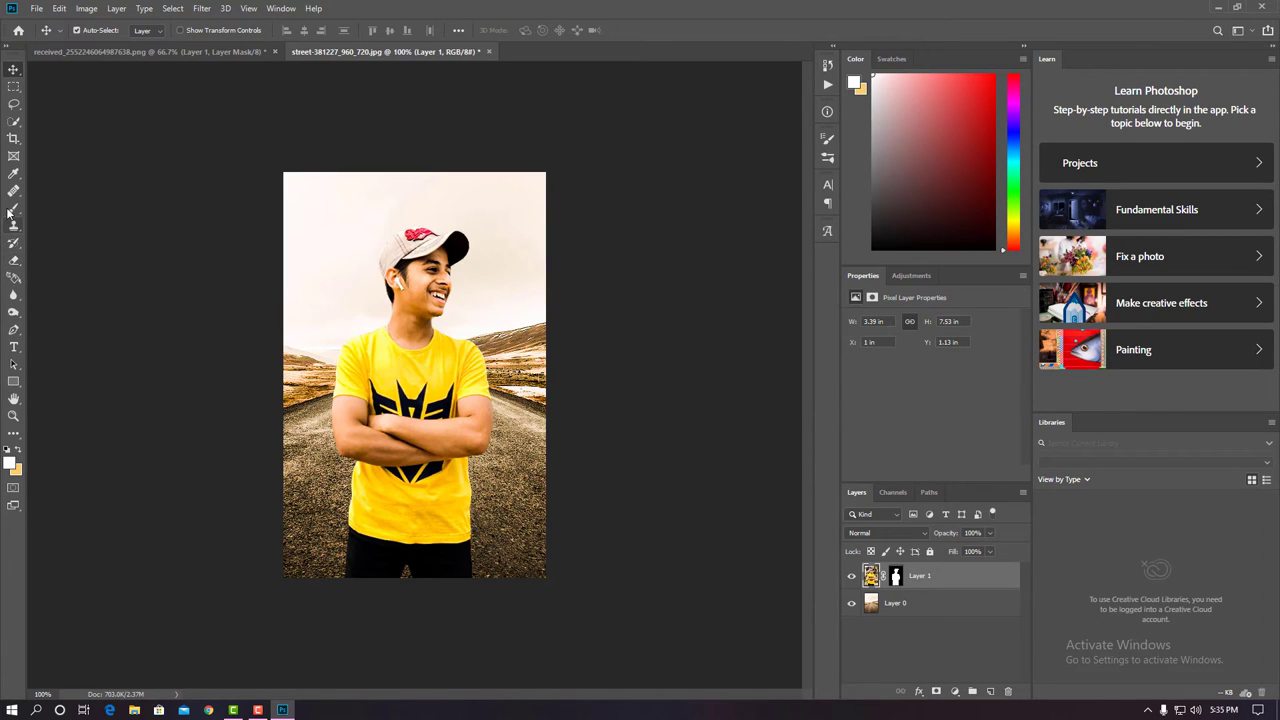
- Trace a Pen path around the sky and hills above shoulder level and convert it to a selection
click(14, 330)
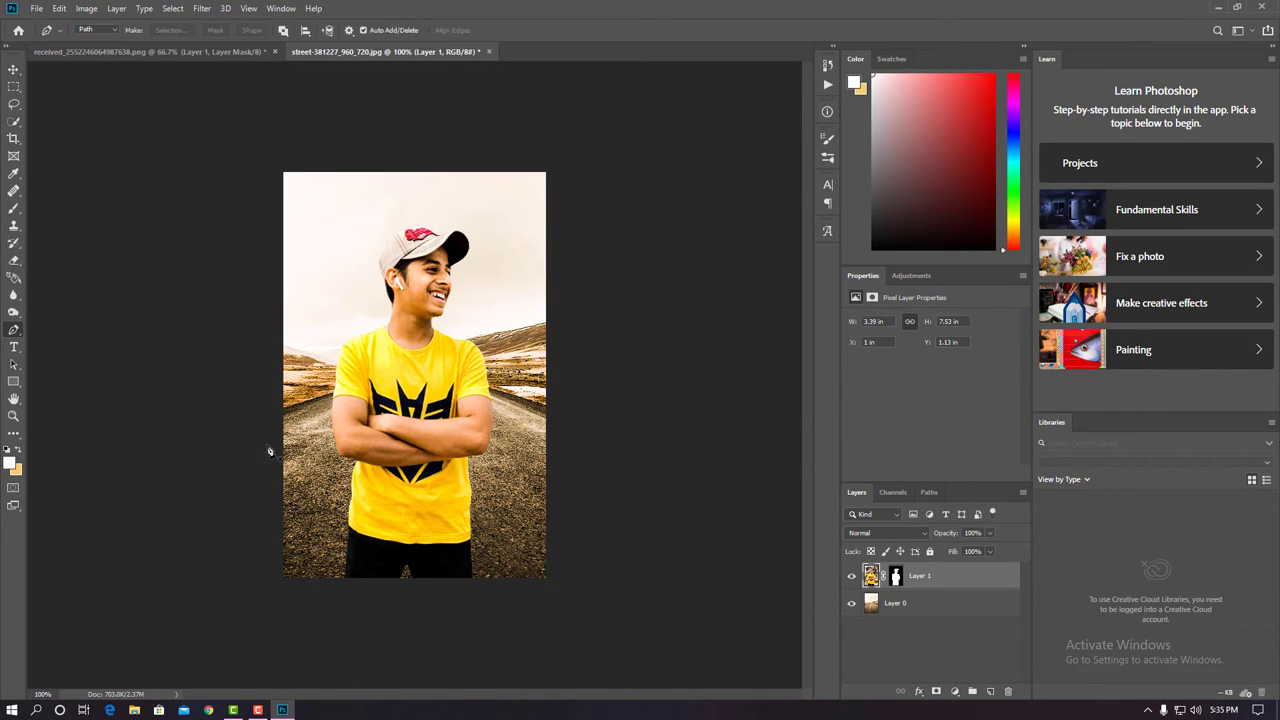
click(280, 416)
click(487, 389)
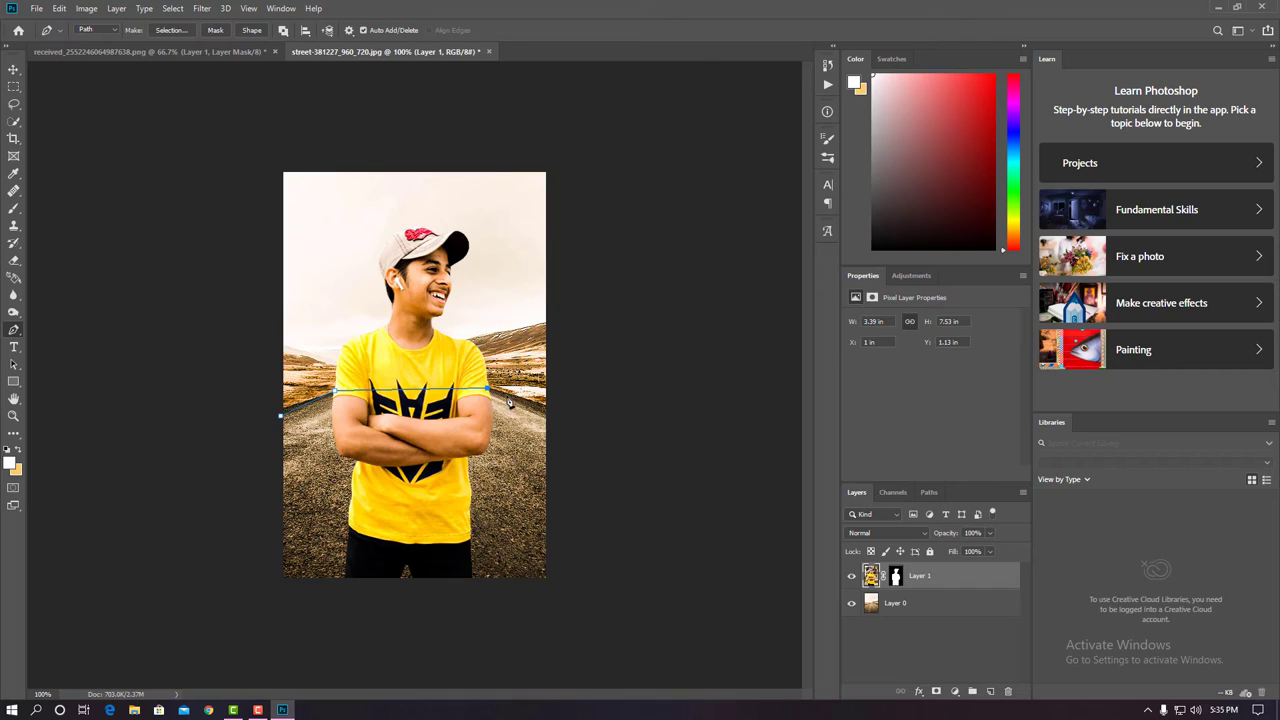
click(589, 278)
click(575, 150)
click(365, 147)
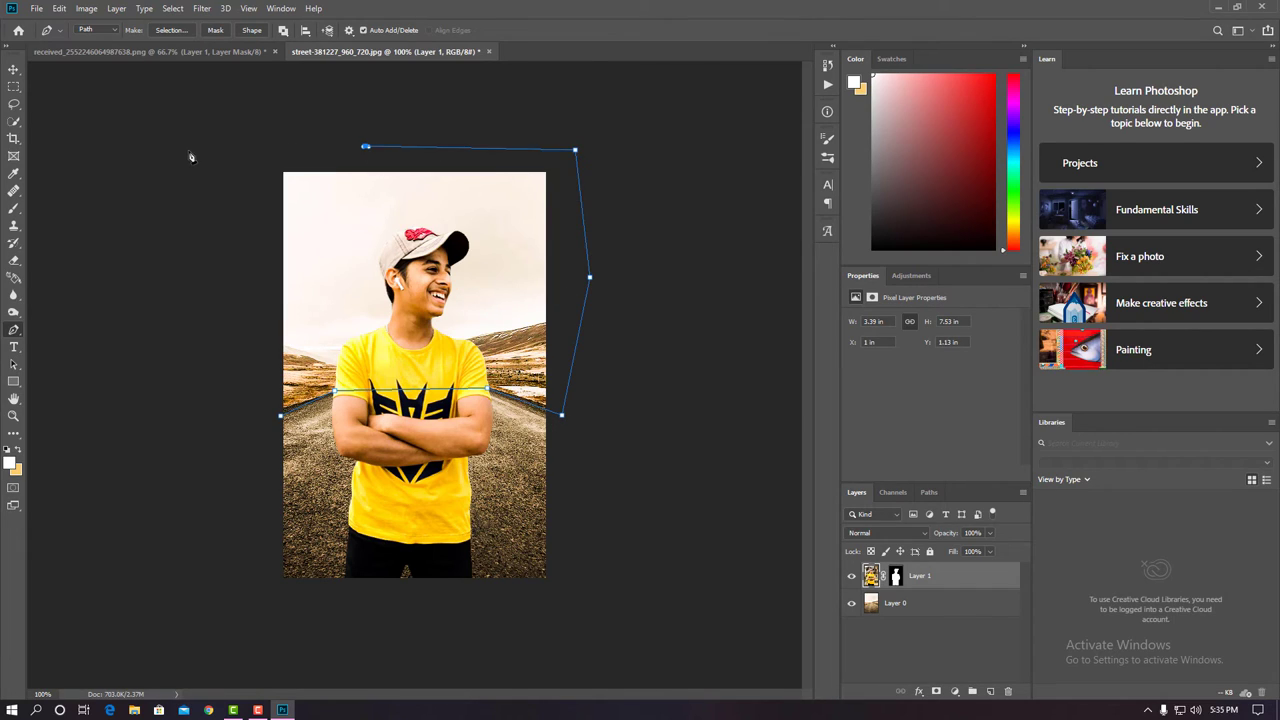
click(188, 151)
click(234, 251)
drag(247, 342, 245, 353)
drag(222, 395, 236, 407)
click(281, 418)
key(ctrl+Return)
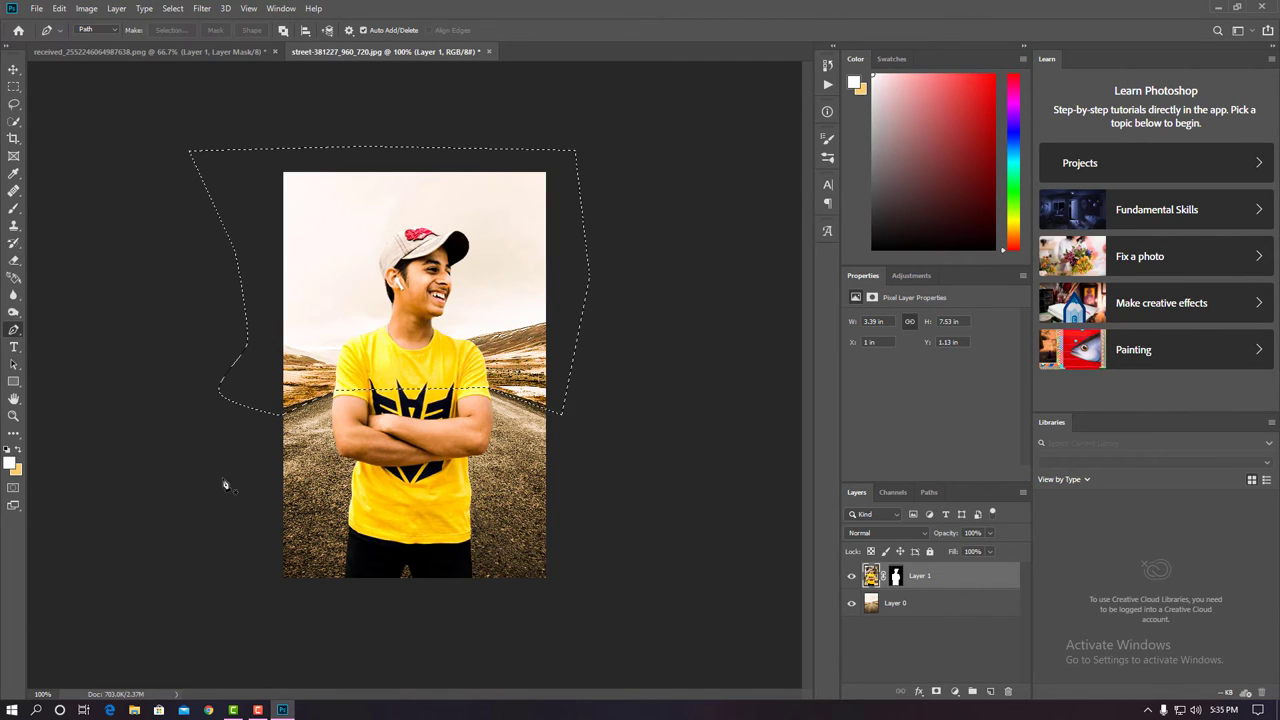
- Try a Gaussian Blur on the boy's layer, then cancel it
click(201, 8)
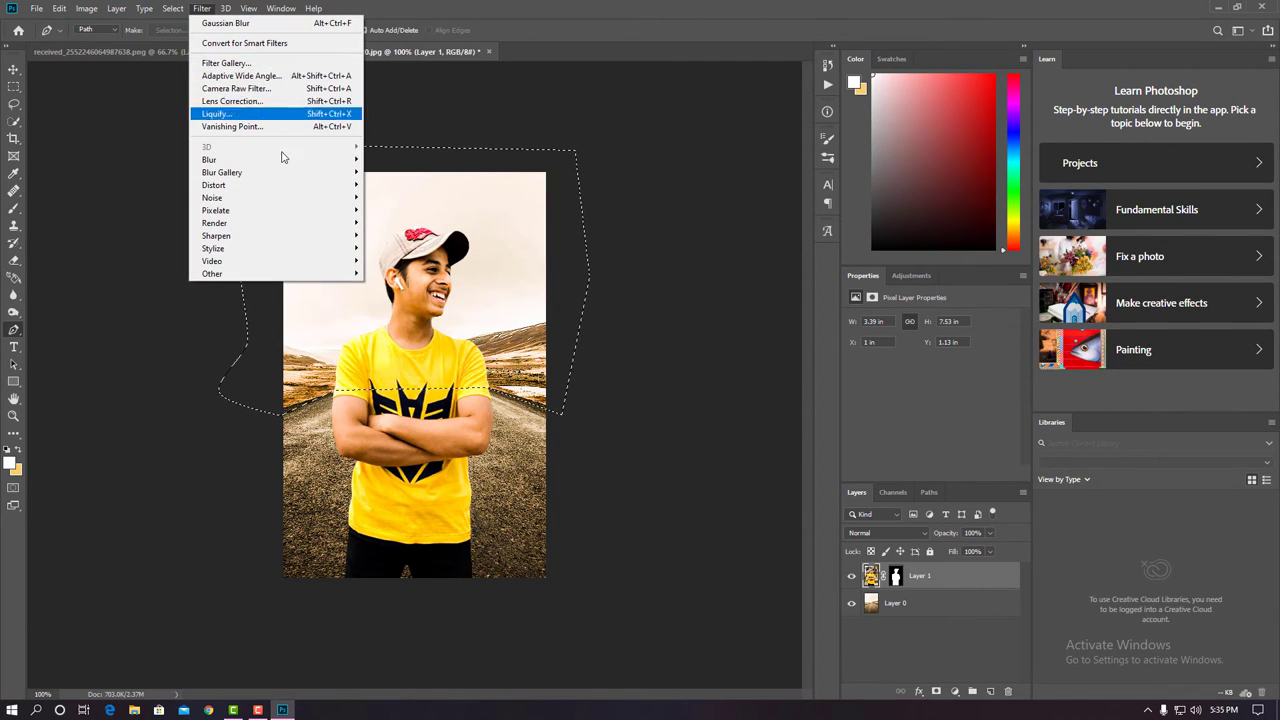
mouse_move(209, 159)
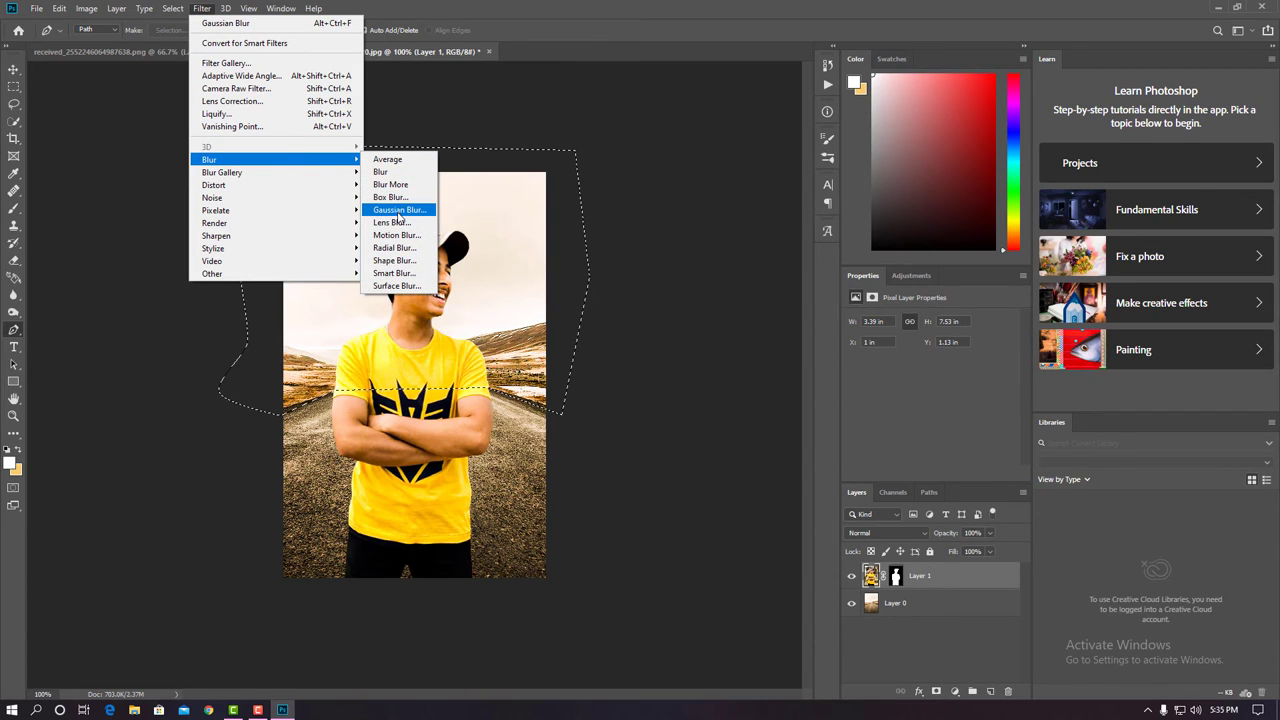
click(400, 210)
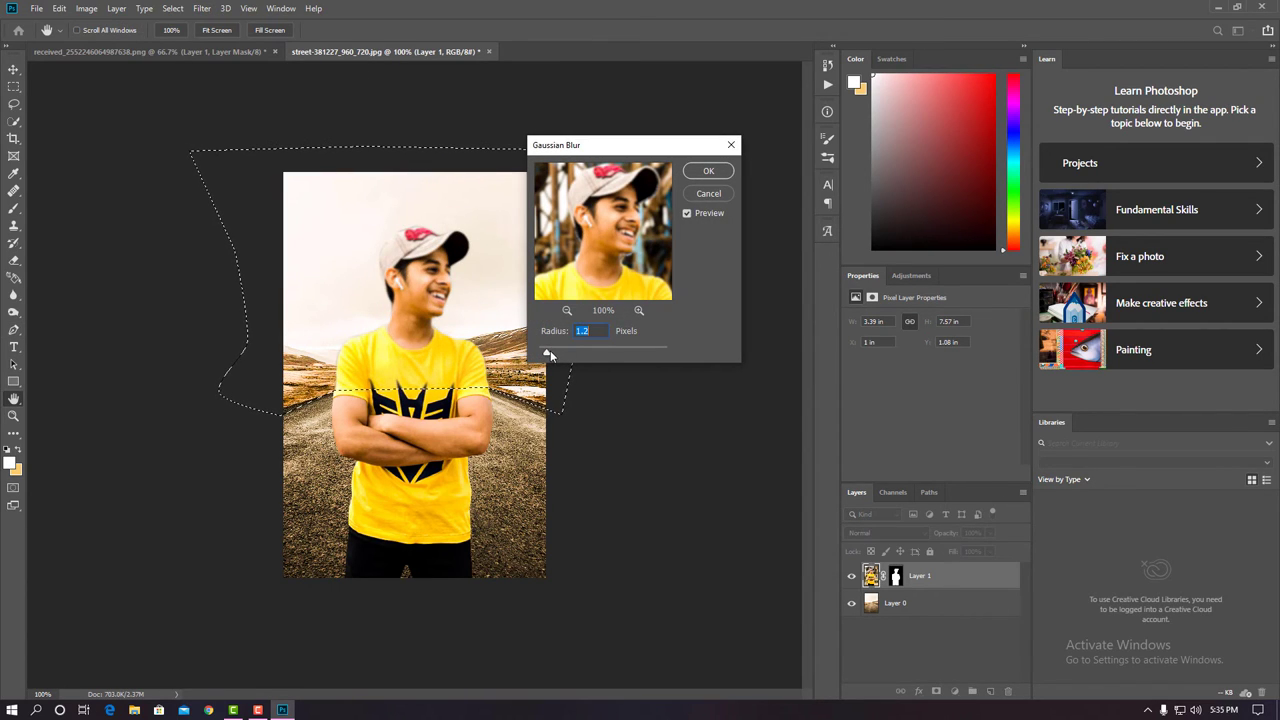
drag(550, 350, 566, 351)
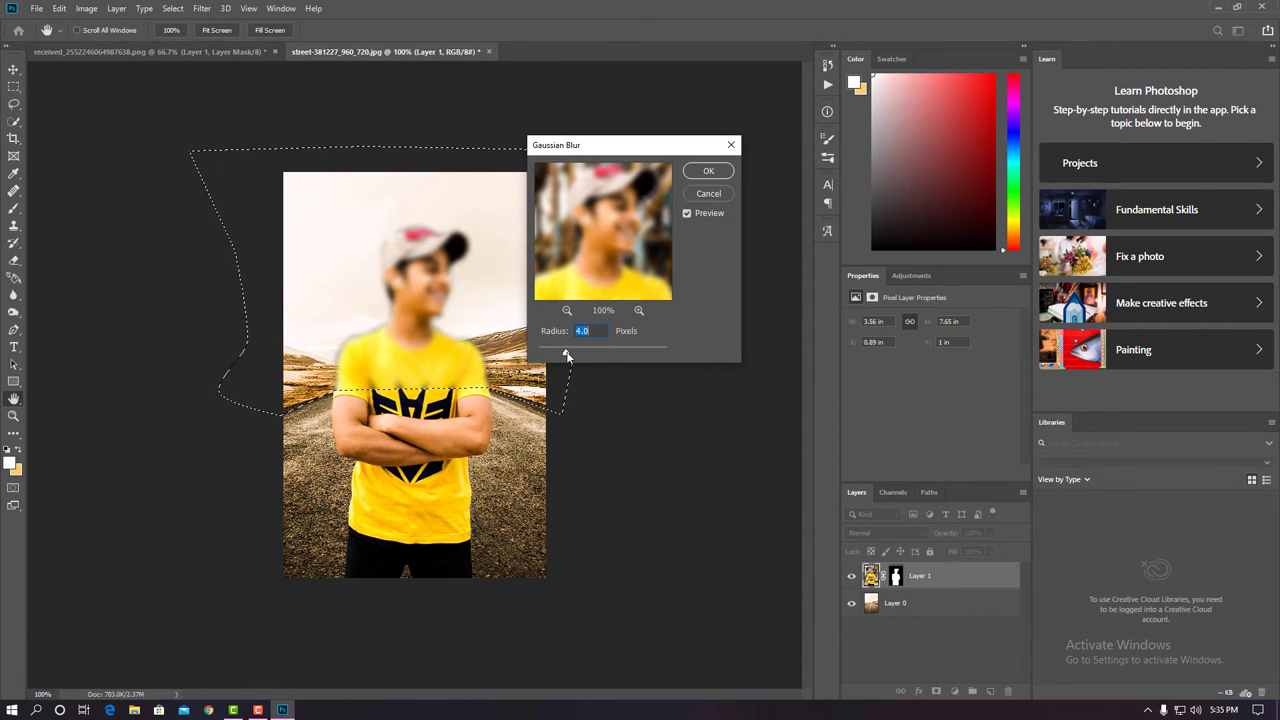
click(708, 193)
- Apply a 1.2-pixel Gaussian Blur to the selected background on Layer 0, then deselect
click(918, 603)
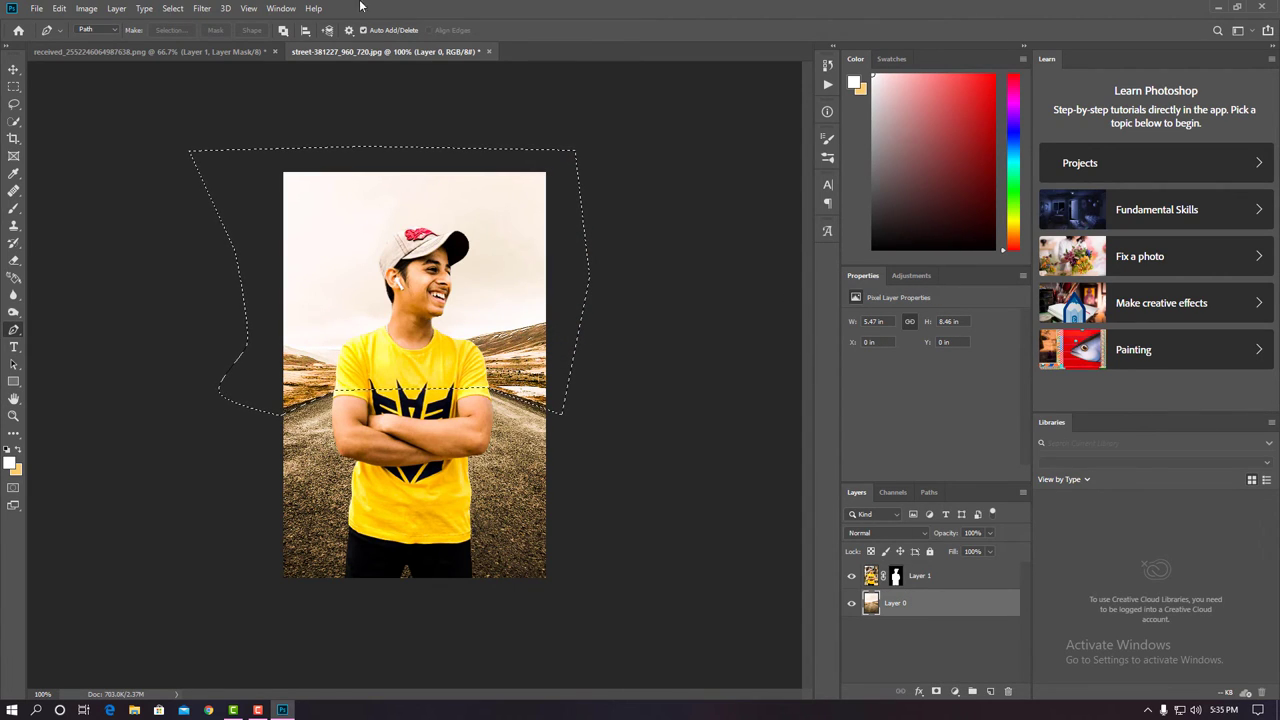
click(202, 8)
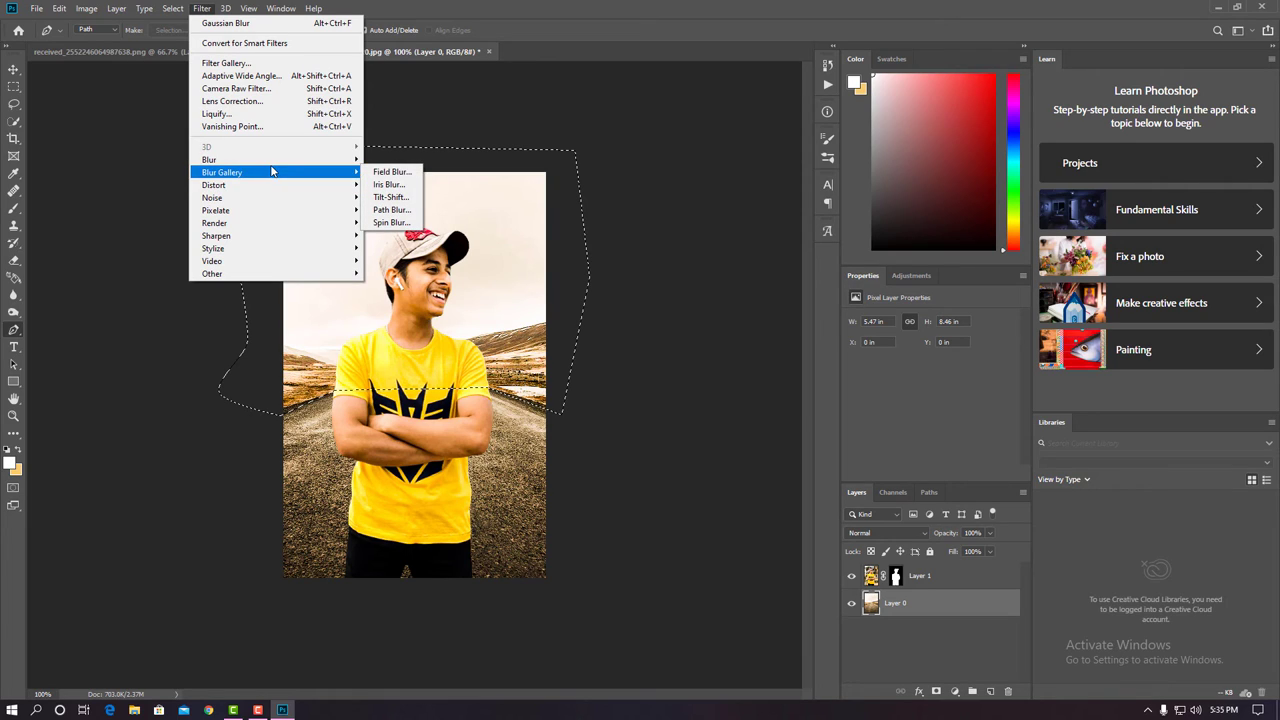
mouse_move(209, 160)
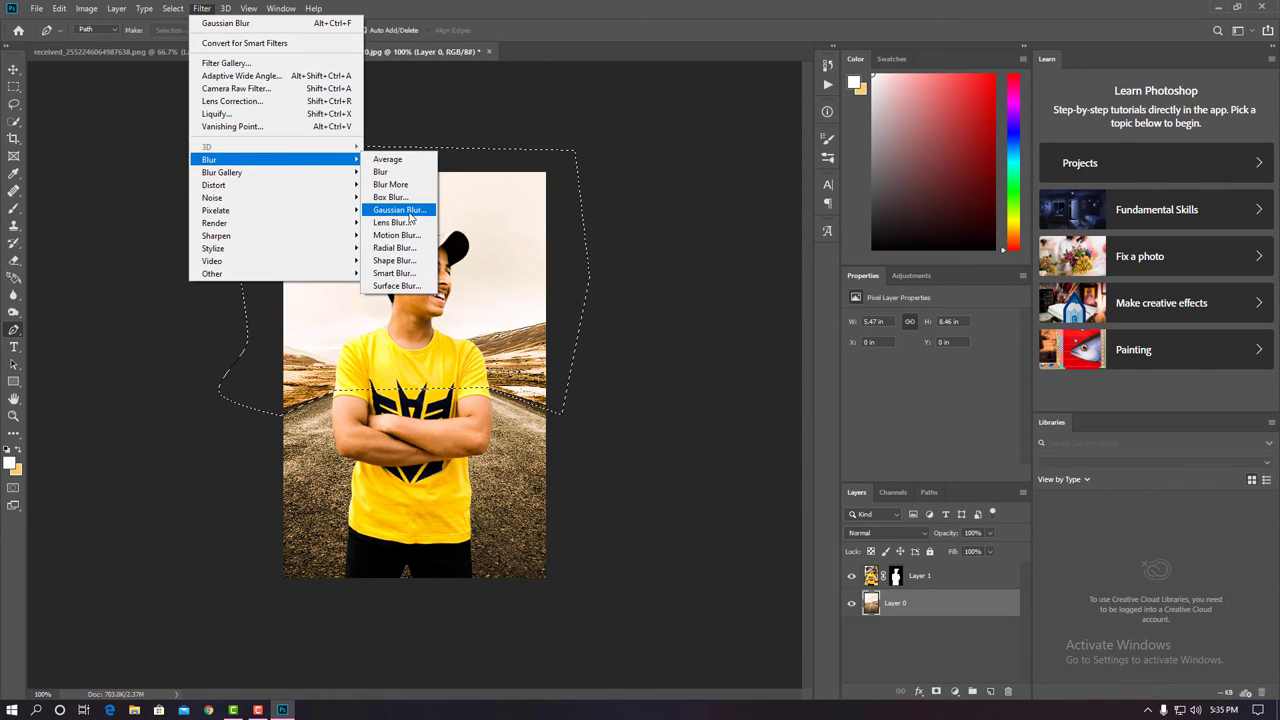
click(400, 210)
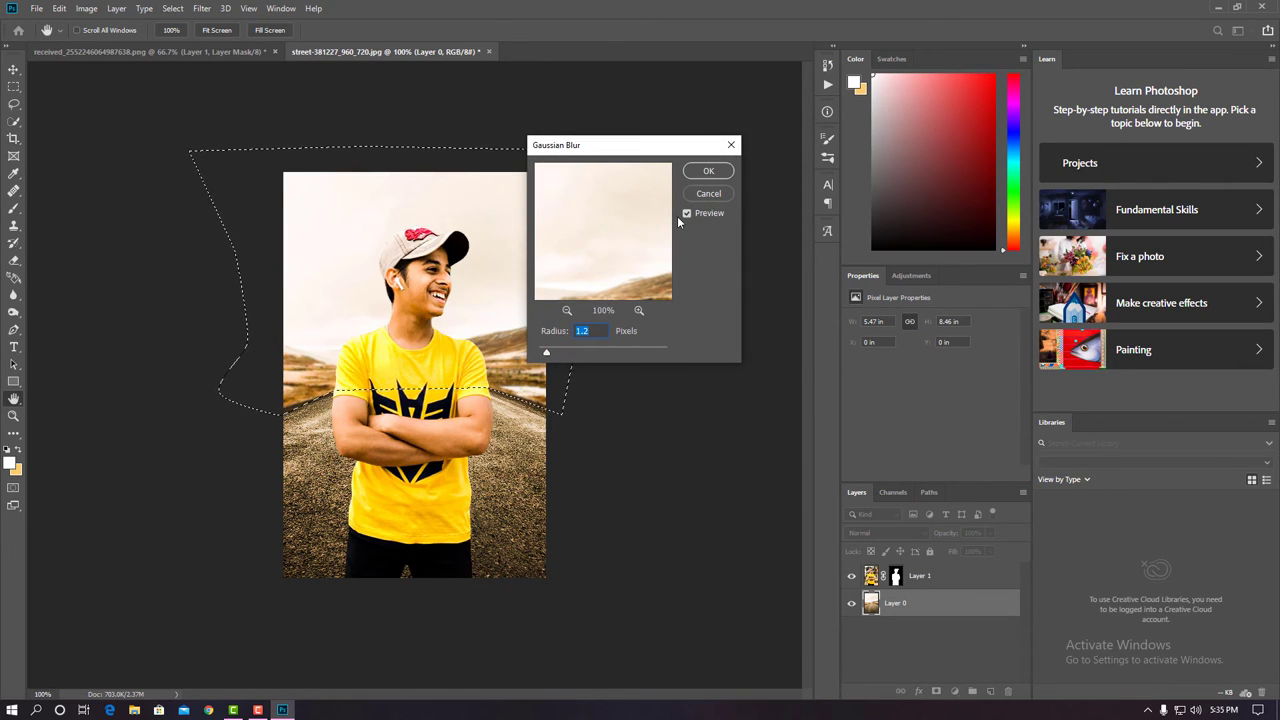
click(708, 171)
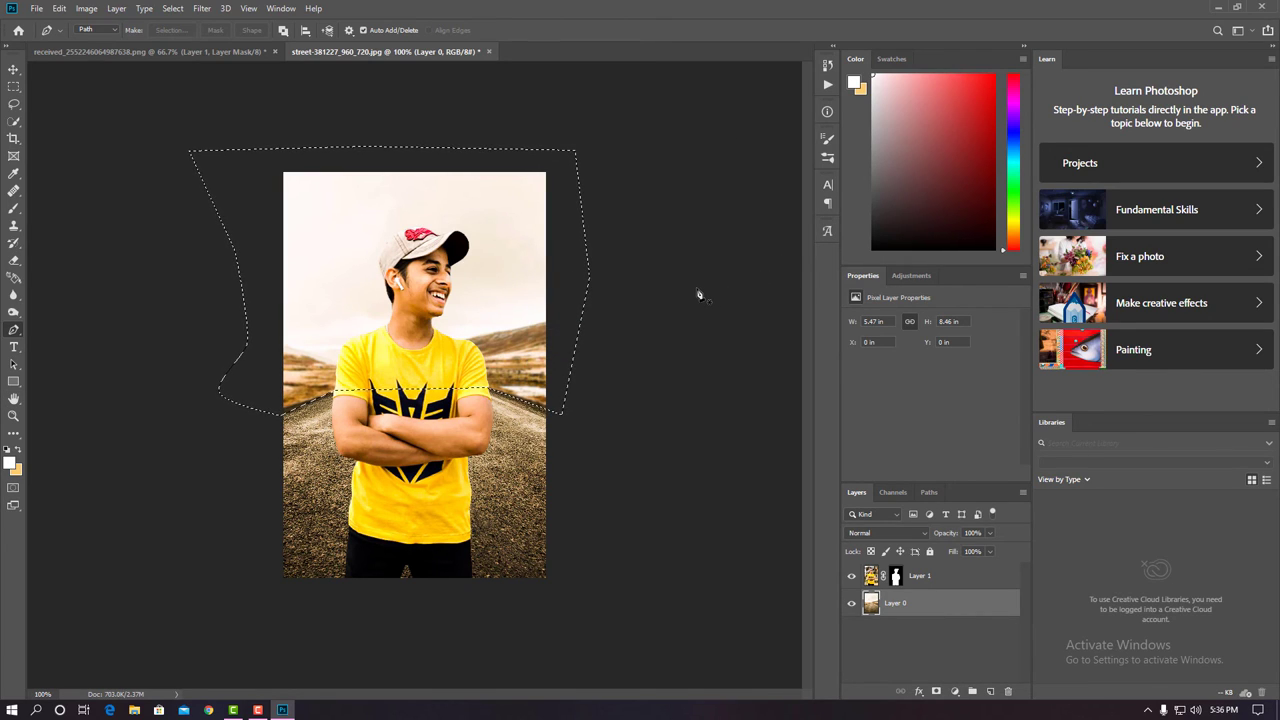
key(ctrl+d)
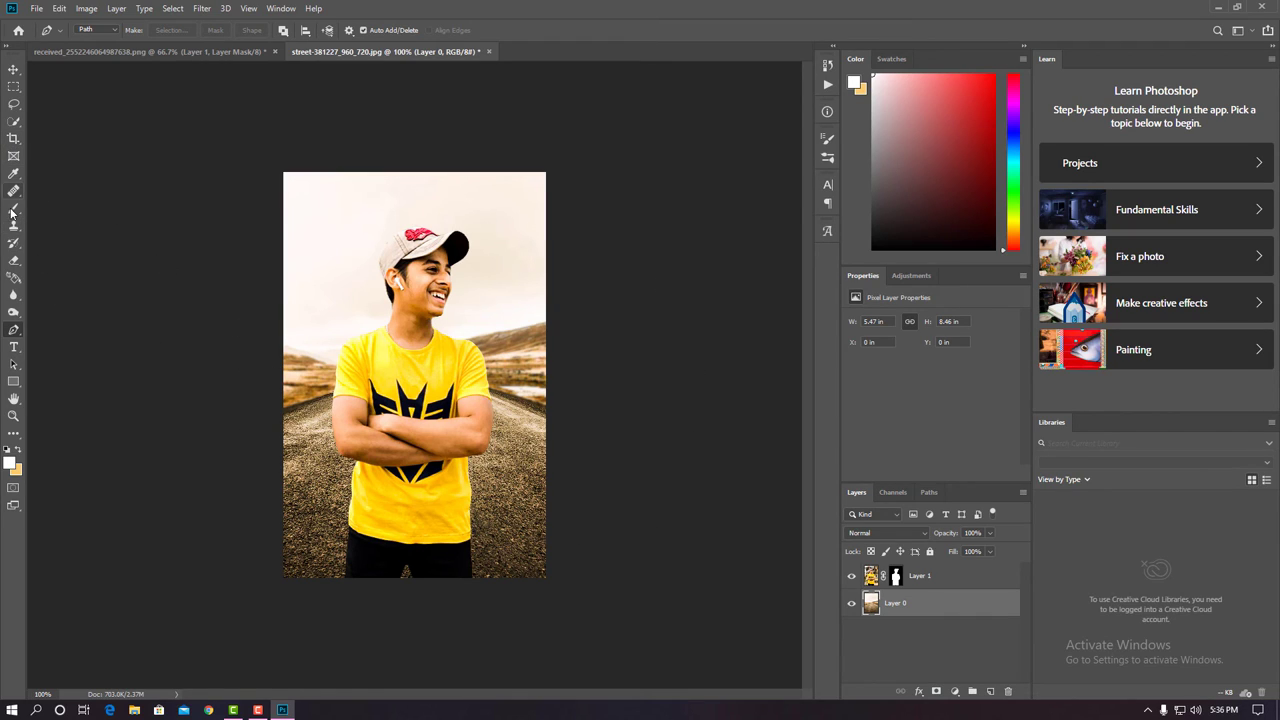
click(11, 311)
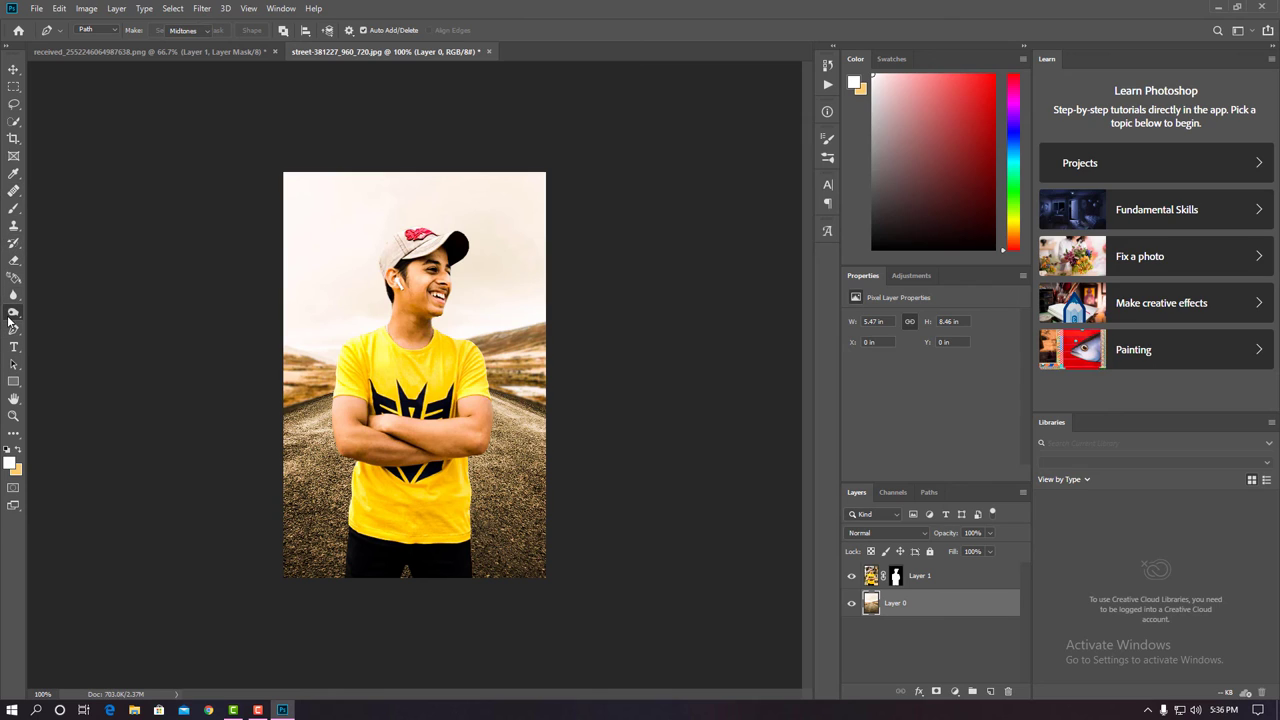
click(60, 322)
right_click(10, 292)
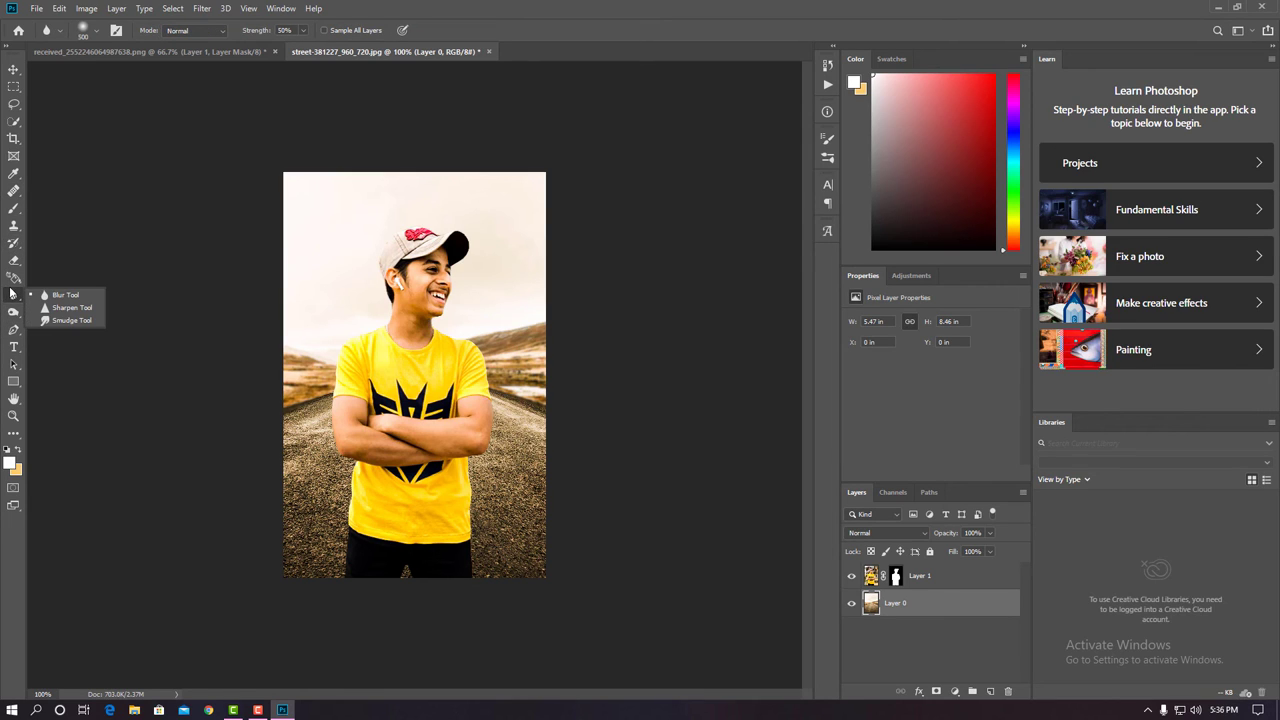
click(60, 292)
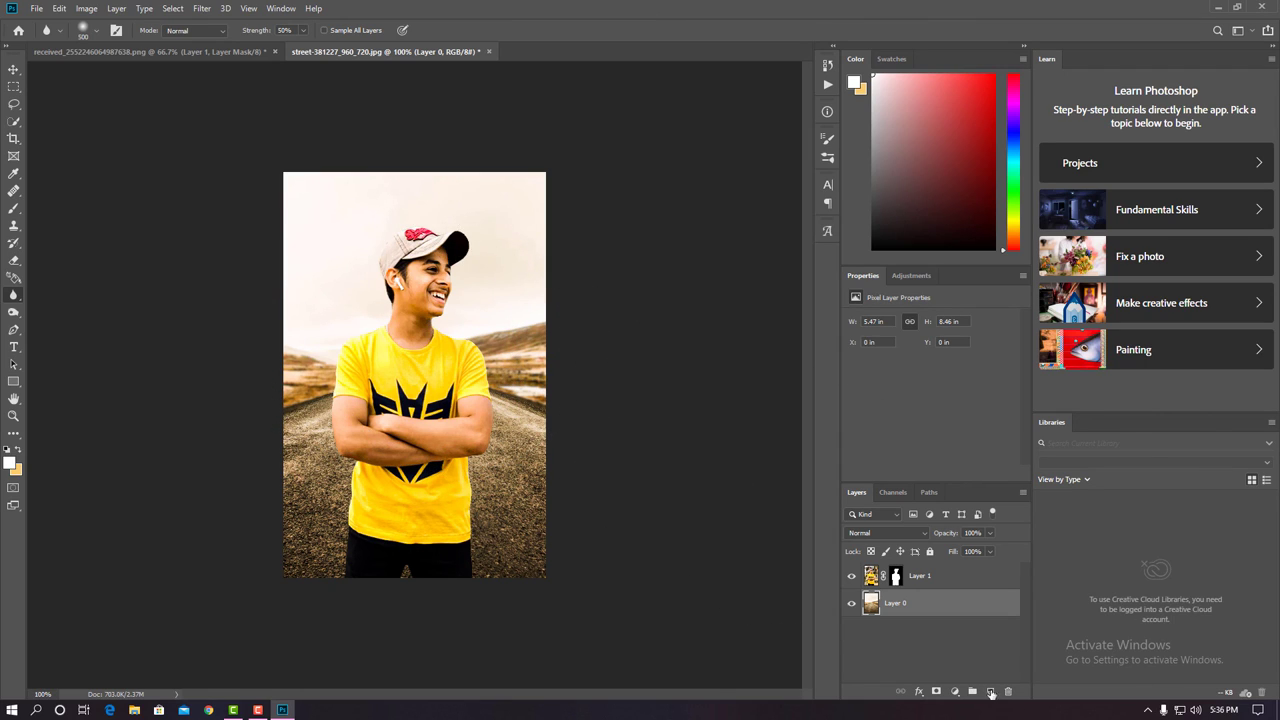
click(970, 576)
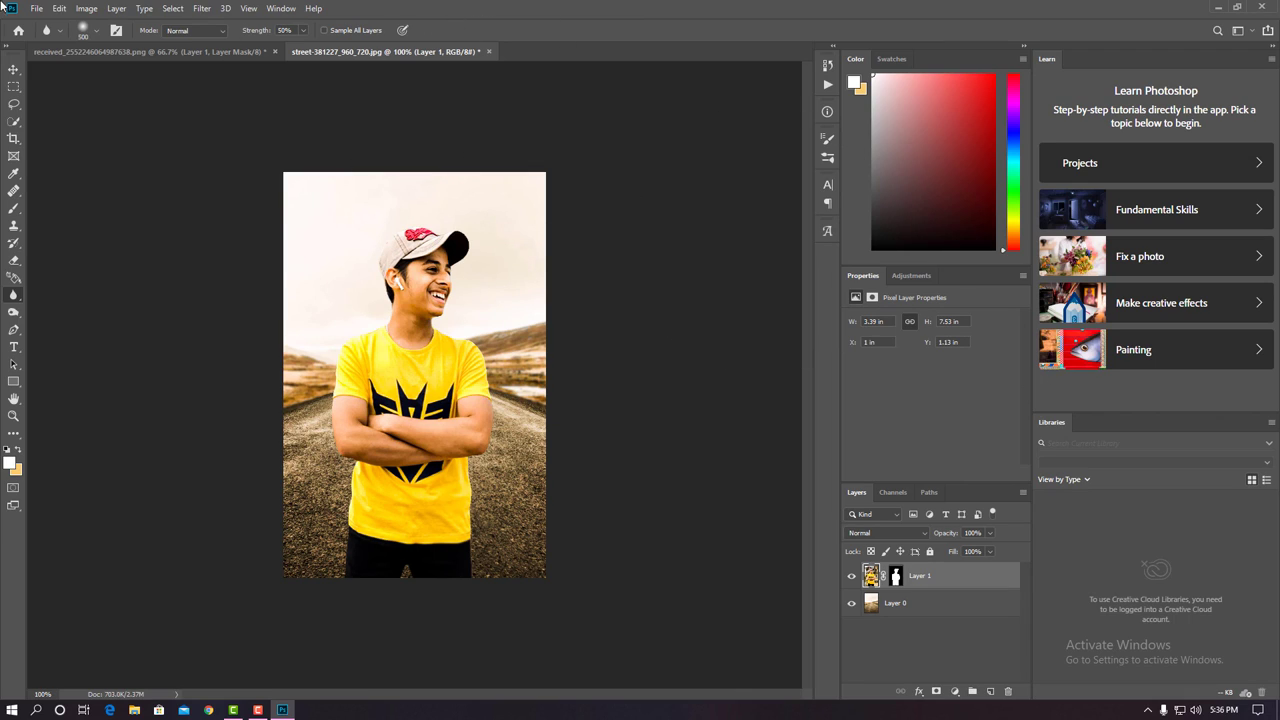
click(14, 69)
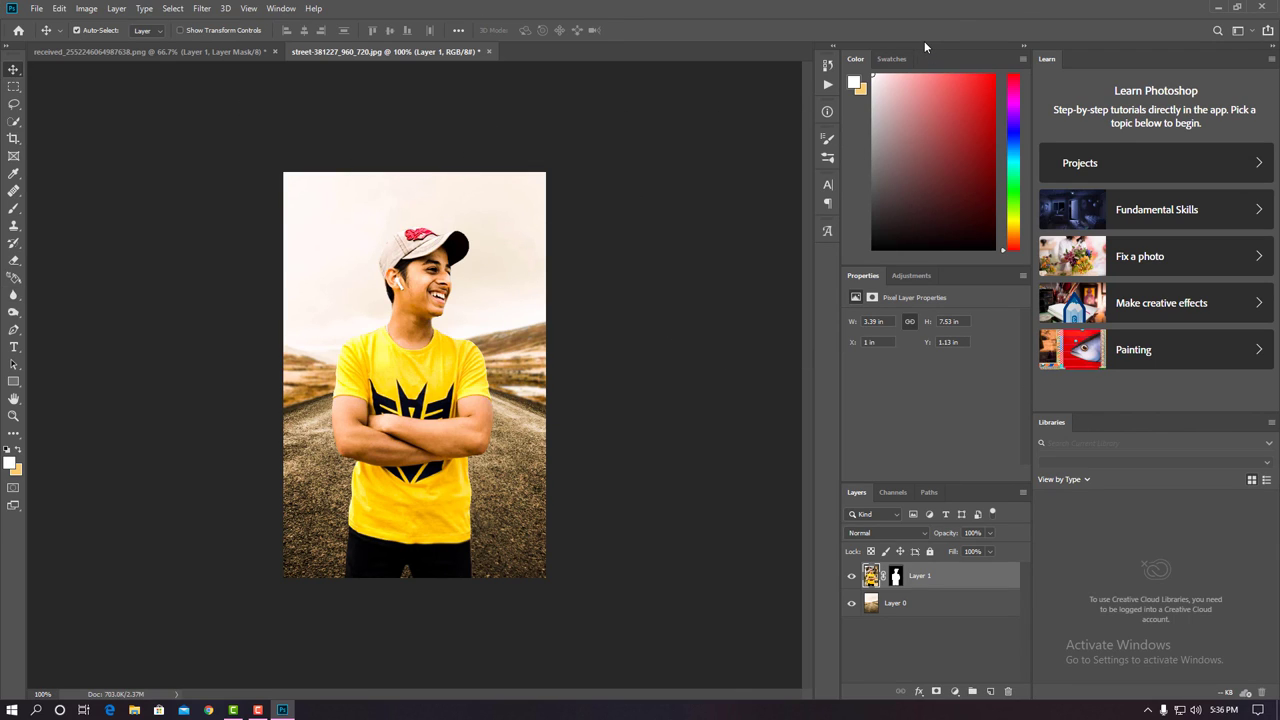